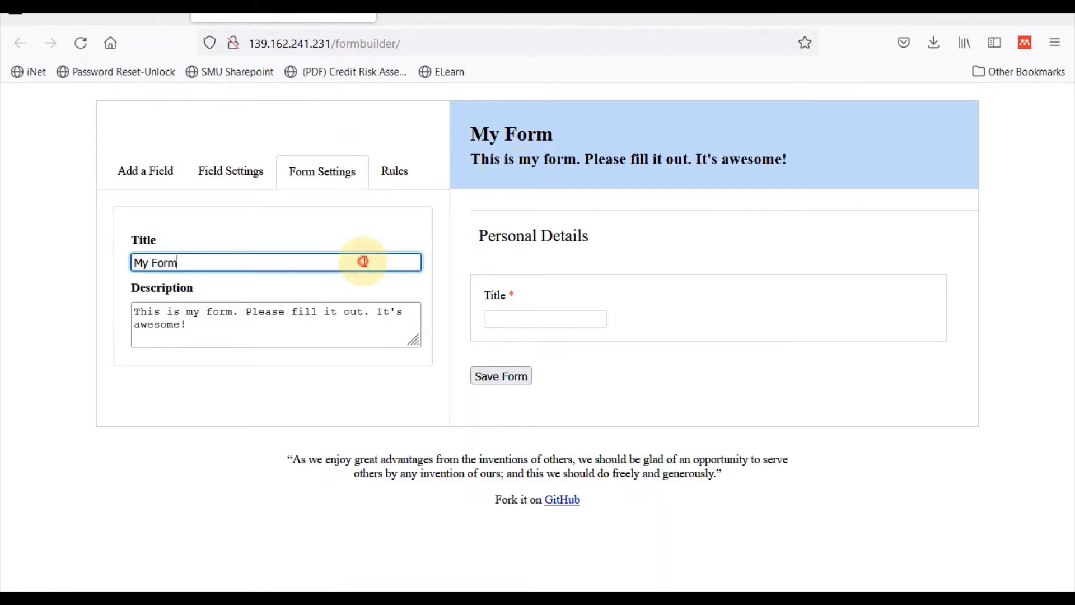
Step: Set the form title to Expense Manager and clear the form description
{"action": "key", "text": "ctrl+a"}
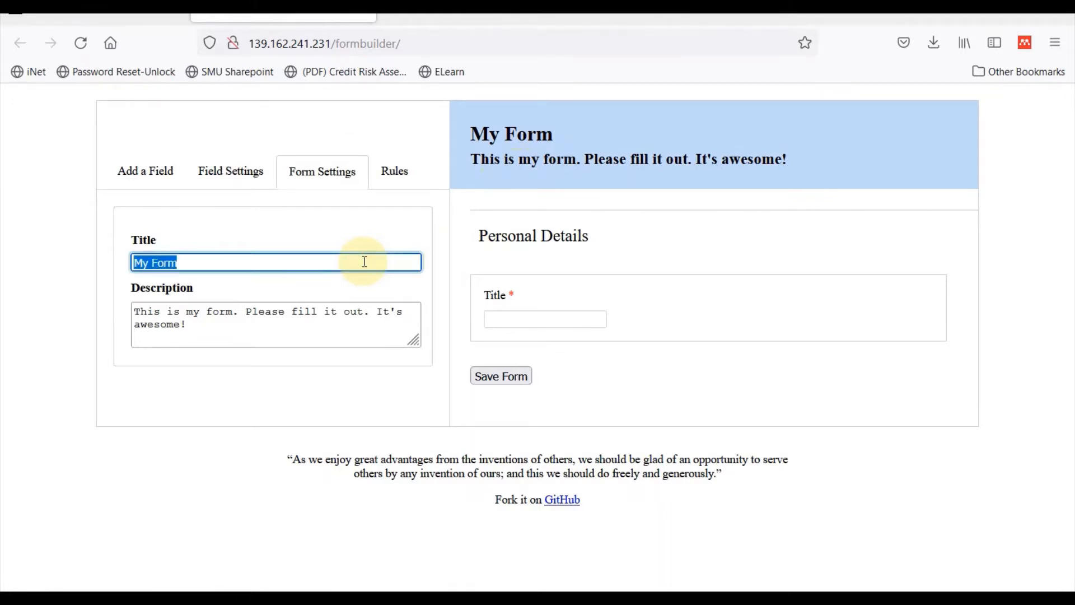
{"action": "key", "text": "BackSpace"}
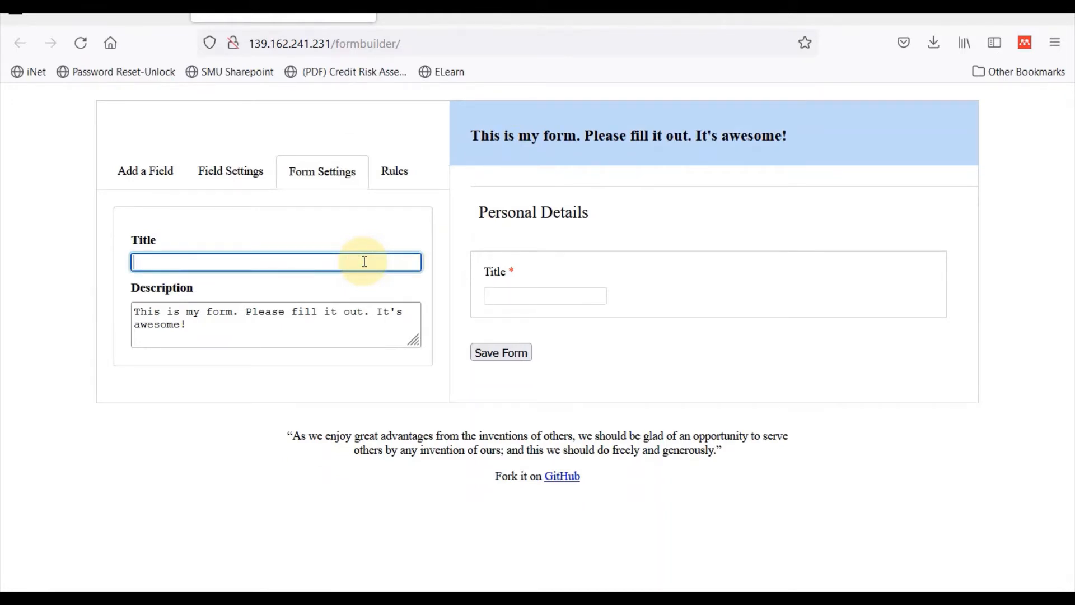
{"action": "type", "text": "Expense"}
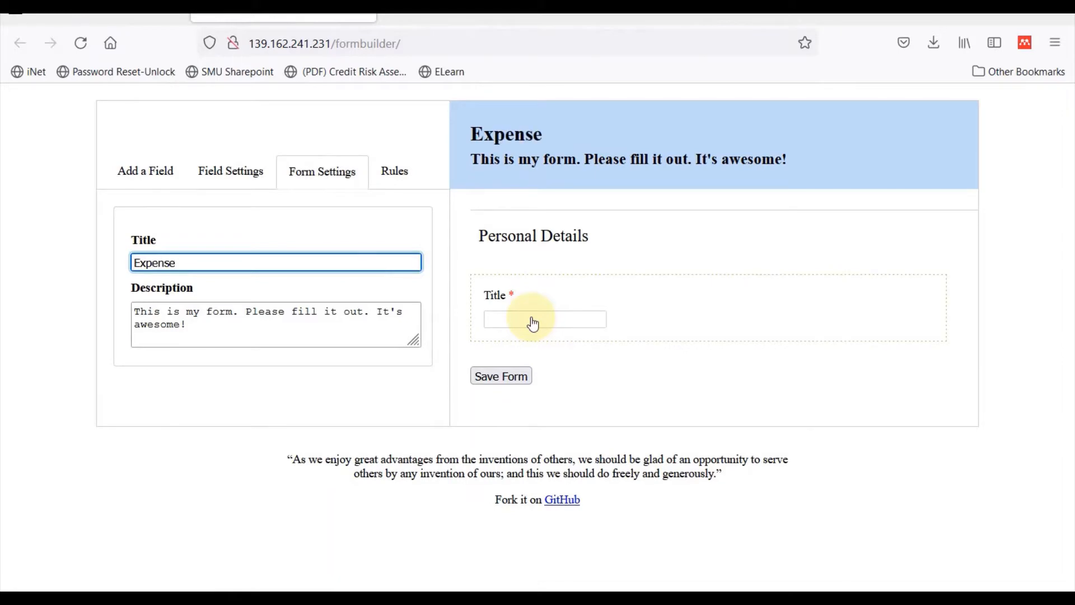
{"action": "type", "text": " Manager"}
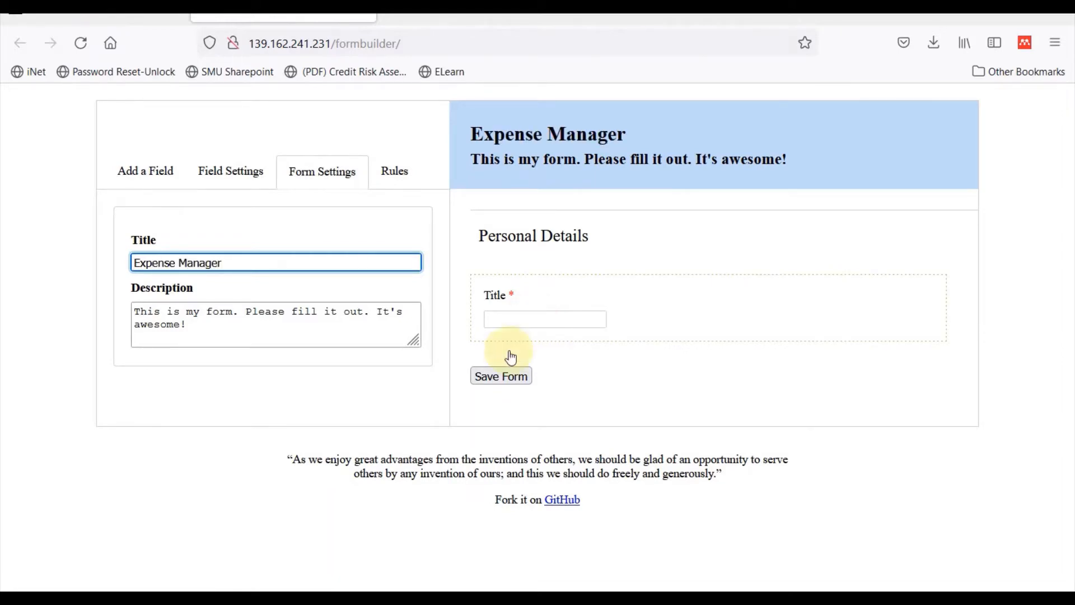
{"action": "triple_click", "coordinate": [281, 331]}
{"action": "key", "text": "BackSpace"}
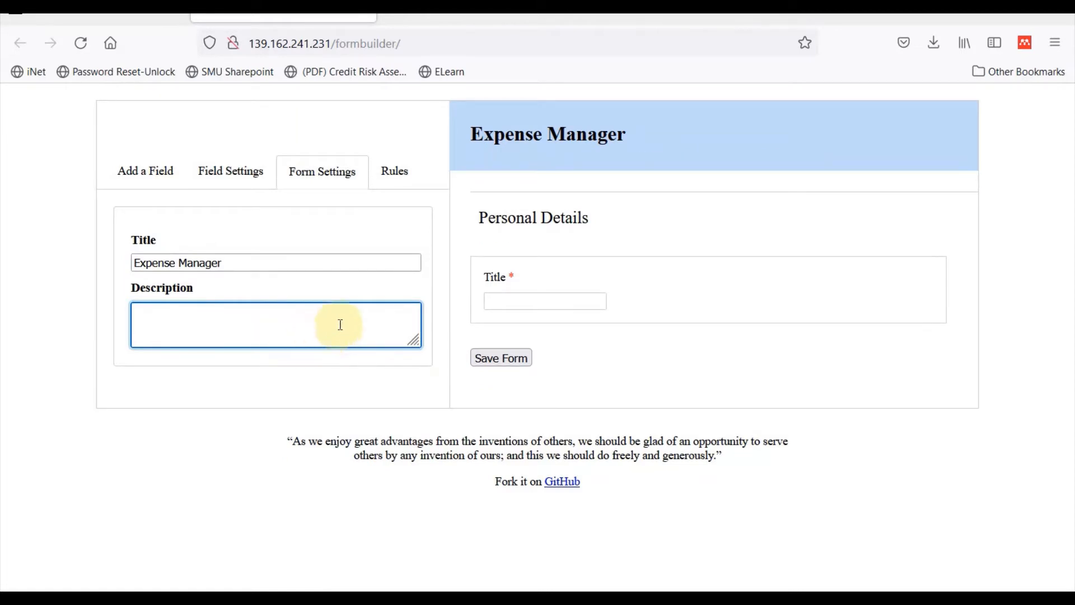
Step: Relabel the form's existing Title field as Date Spent and keep it required
{"action": "left_click", "coordinate": [498, 278]}
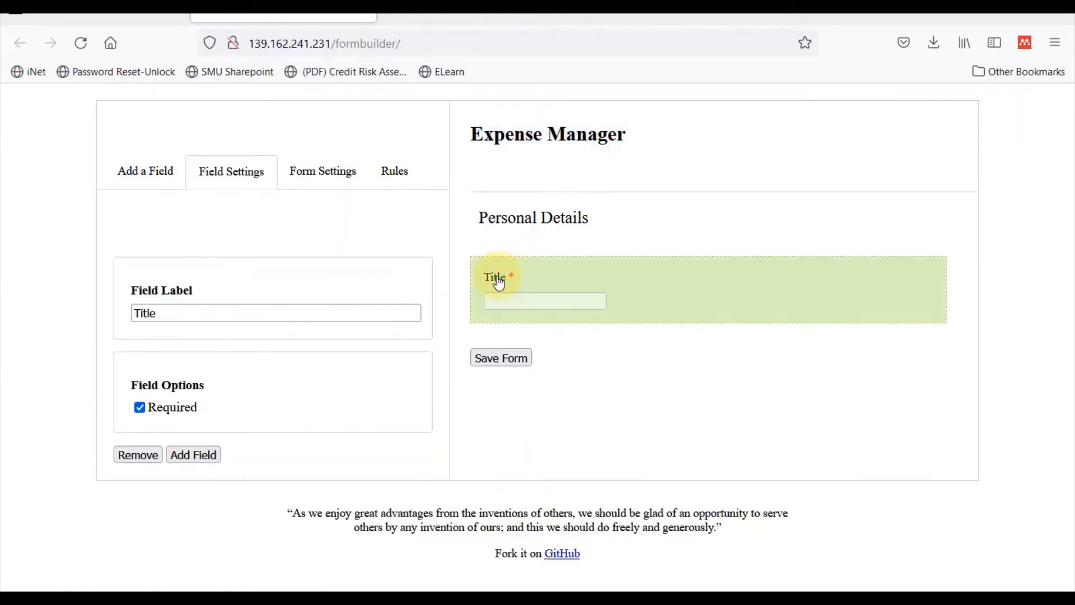
{"action": "triple_click", "coordinate": [303, 315]}
{"action": "type", "text": "D"}
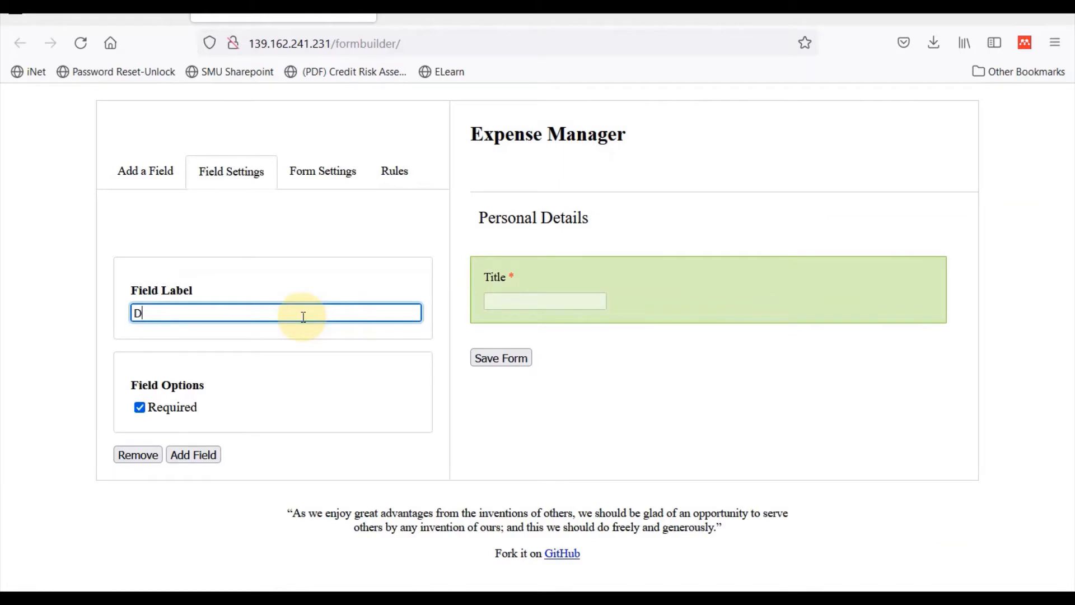
{"action": "type", "text": "ate Spent"}
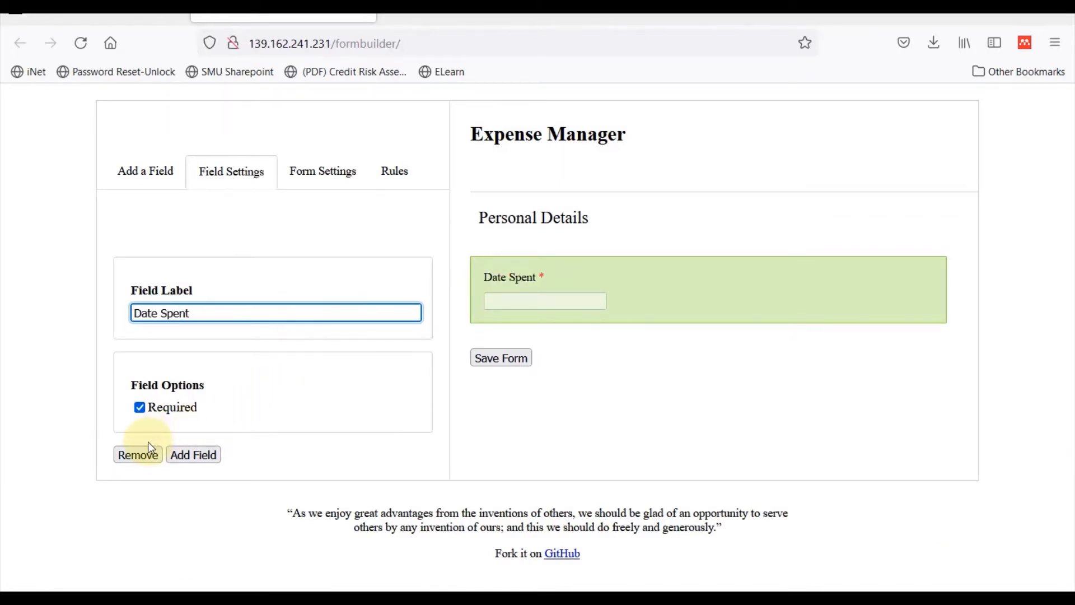
{"action": "left_click", "coordinate": [146, 412]}
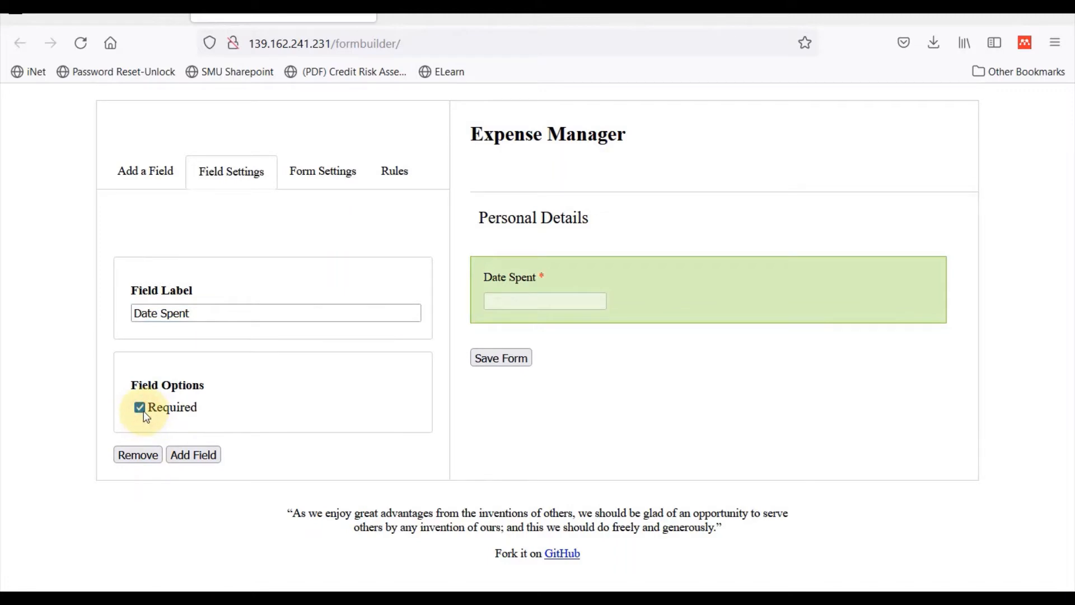
Step: Add a dropdown field to the form and label it Spent Category
{"action": "left_click", "coordinate": [158, 177]}
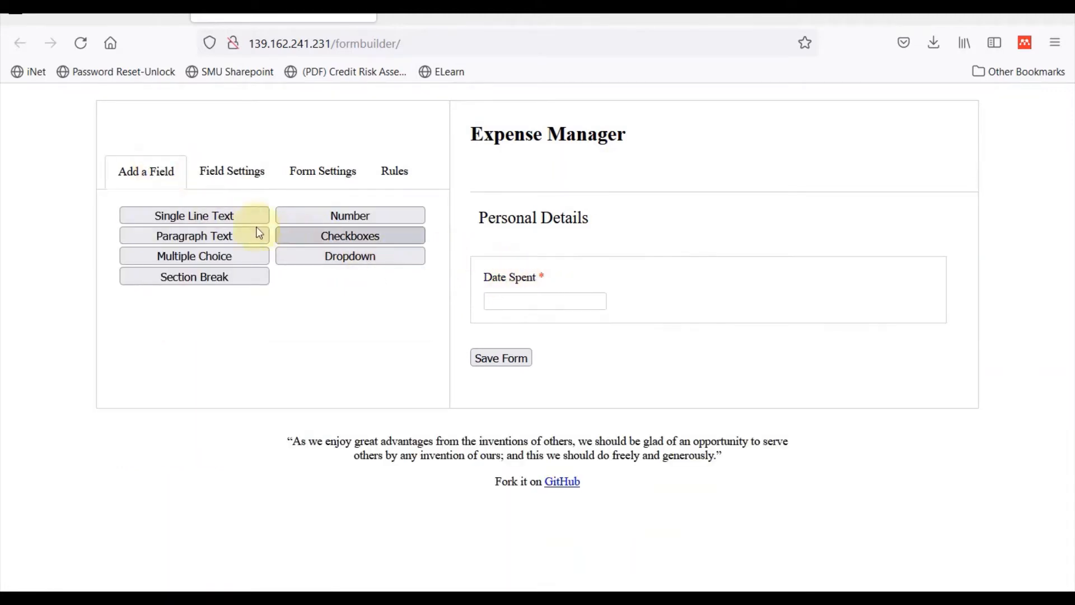
{"action": "left_click", "coordinate": [352, 260]}
{"action": "left_click", "coordinate": [391, 391]}
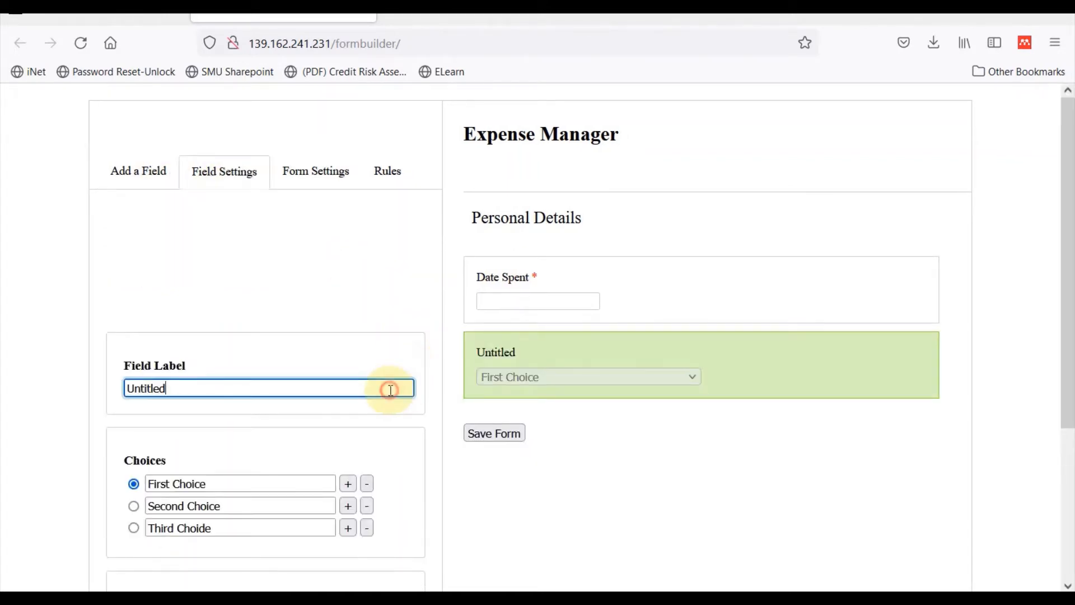
{"action": "key", "text": "ctrl+a"}
{"action": "type", "text": "Spent"}
{"action": "key", "text": "BackSpace"}
{"action": "type", "text": "d"}
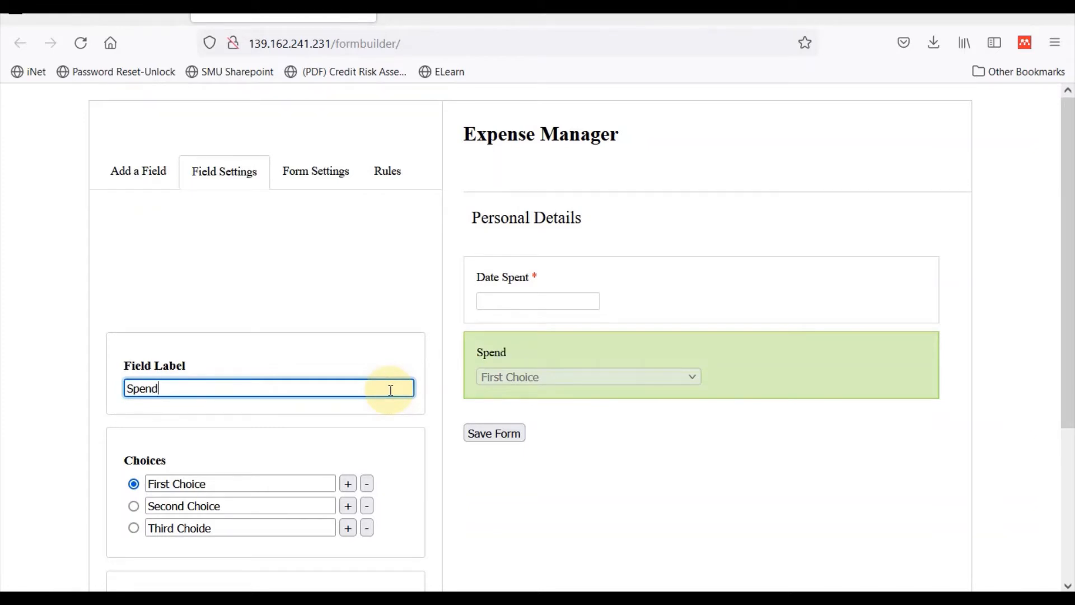
{"action": "key", "text": "BackSpace"}
{"action": "type", "text": "t Category"}
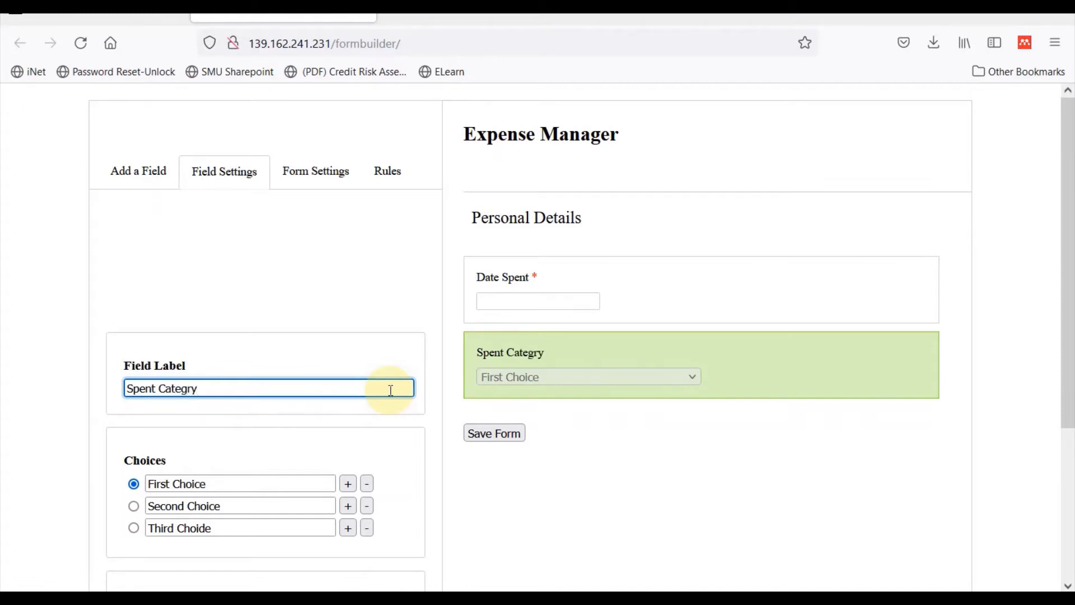
{"action": "key", "text": "BackSpace"}
{"action": "key", "text": "BackSpace"}
{"action": "type", "text": "ory"}
Step: Set the Spent Category choices to Food, Books and Travel, and make the field required
{"action": "triple_click", "coordinate": [229, 483]}
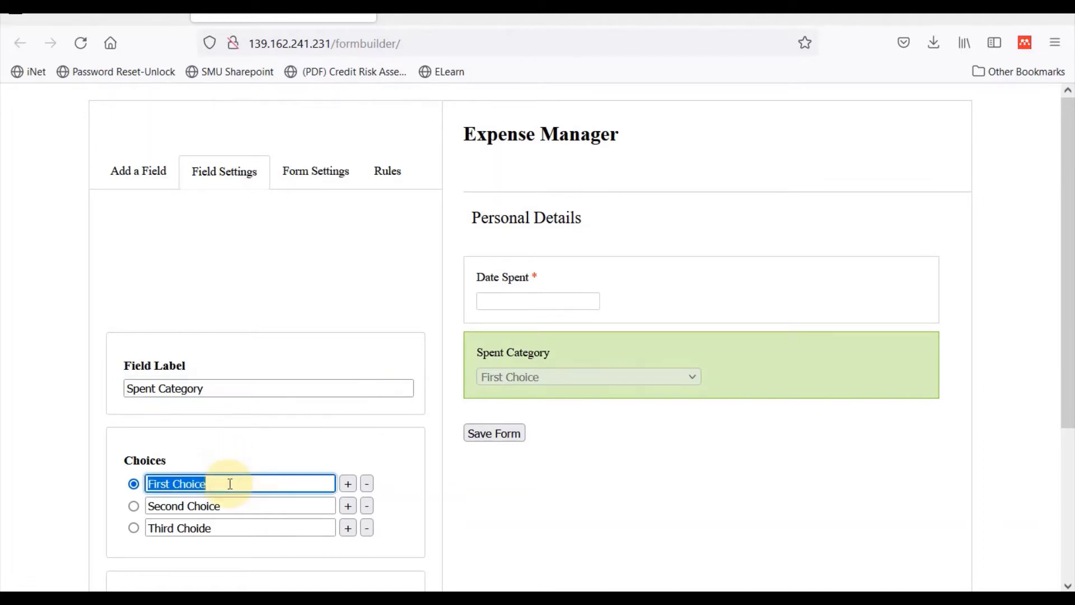
{"action": "type", "text": "Food"}
{"action": "key", "text": "Tab"}
{"action": "key", "text": "Tab"}
{"action": "key", "text": "Tab"}
{"action": "type", "text": "B"}
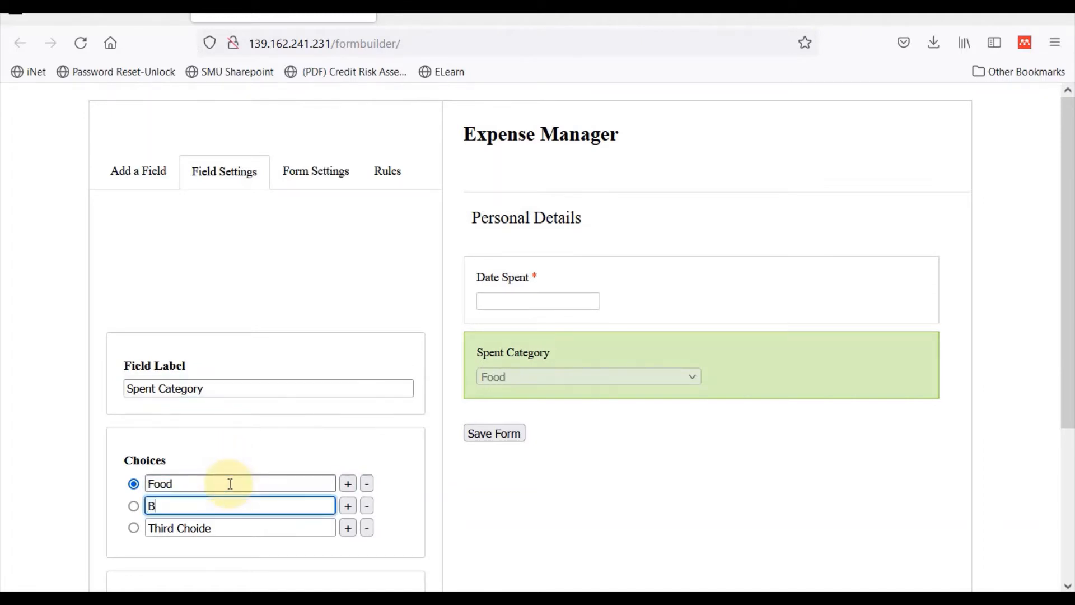
{"action": "type", "text": "ooks"}
{"action": "key", "text": "Tab"}
{"action": "key", "text": "Tab"}
{"action": "key", "text": "Tab"}
{"action": "type", "text": "T"}
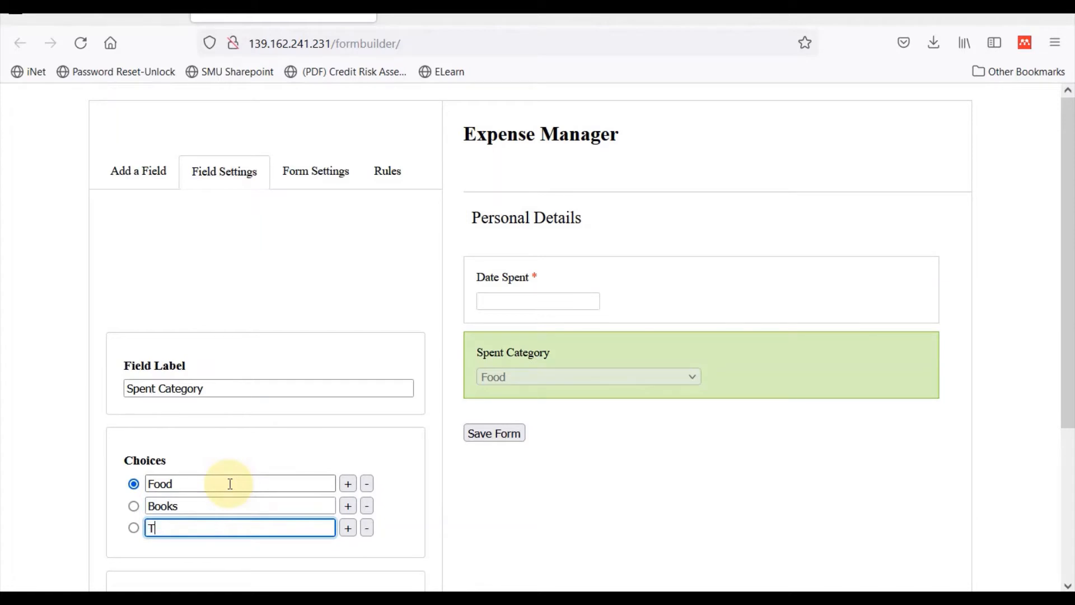
{"action": "type", "text": "ravel"}
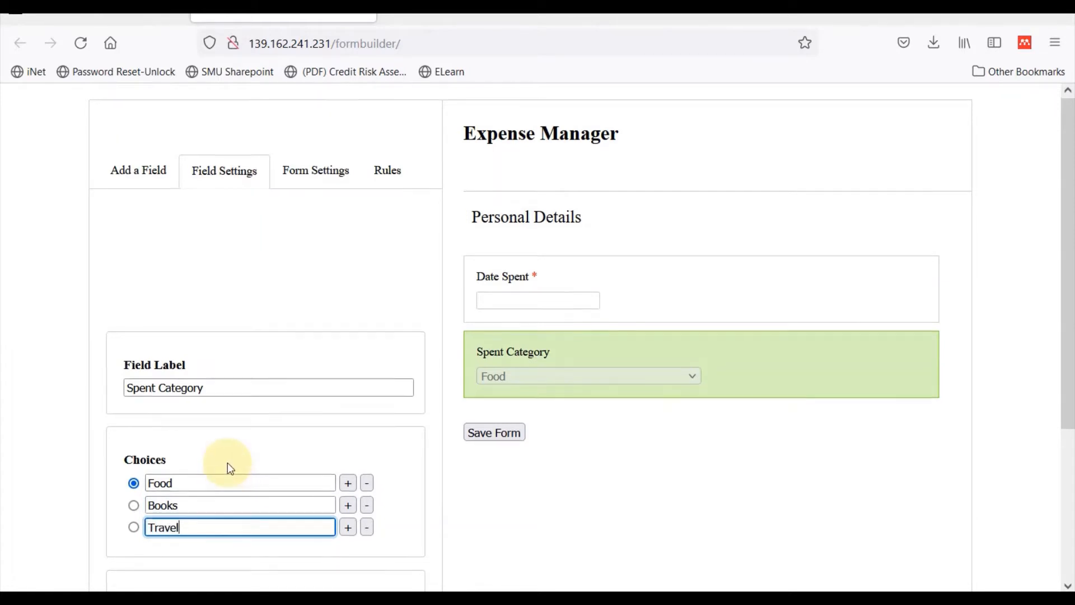
{"action": "scroll", "coordinate": [227, 465], "scroll_direction": "down", "scroll_amount": 3}
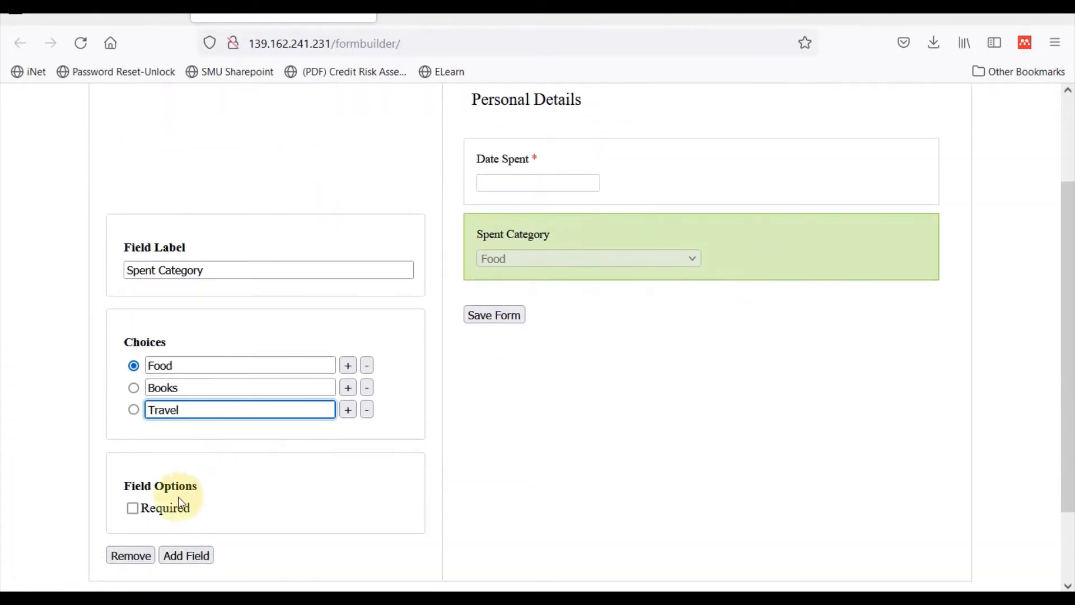
{"action": "left_click", "coordinate": [152, 506]}
Step: Add a number field labelled Spent Amount and make it required
{"action": "scroll", "coordinate": [252, 379], "scroll_direction": "up", "scroll_amount": 3}
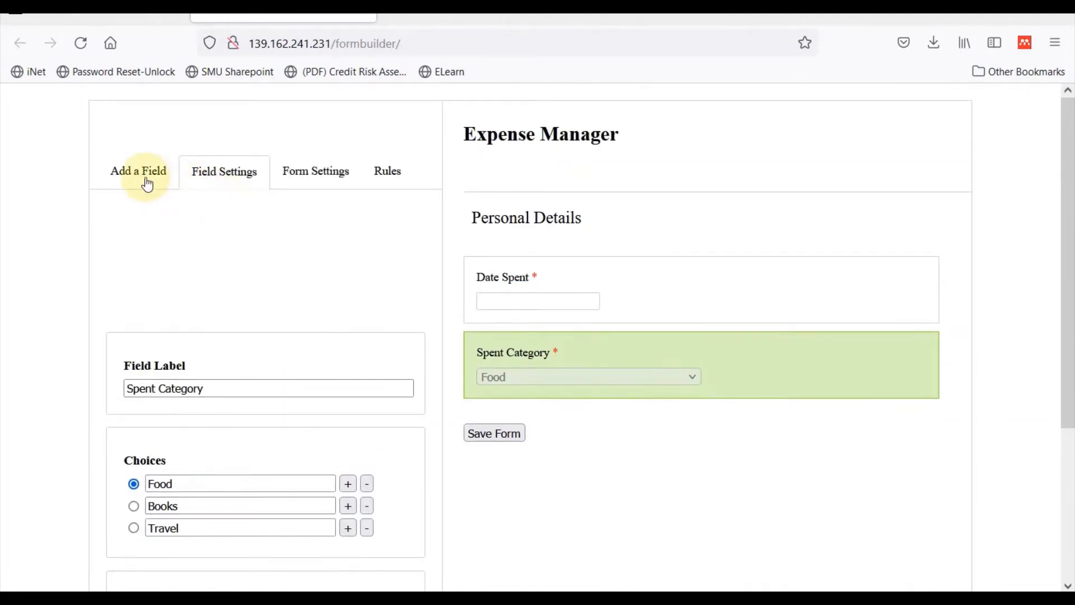
{"action": "left_click", "coordinate": [147, 184]}
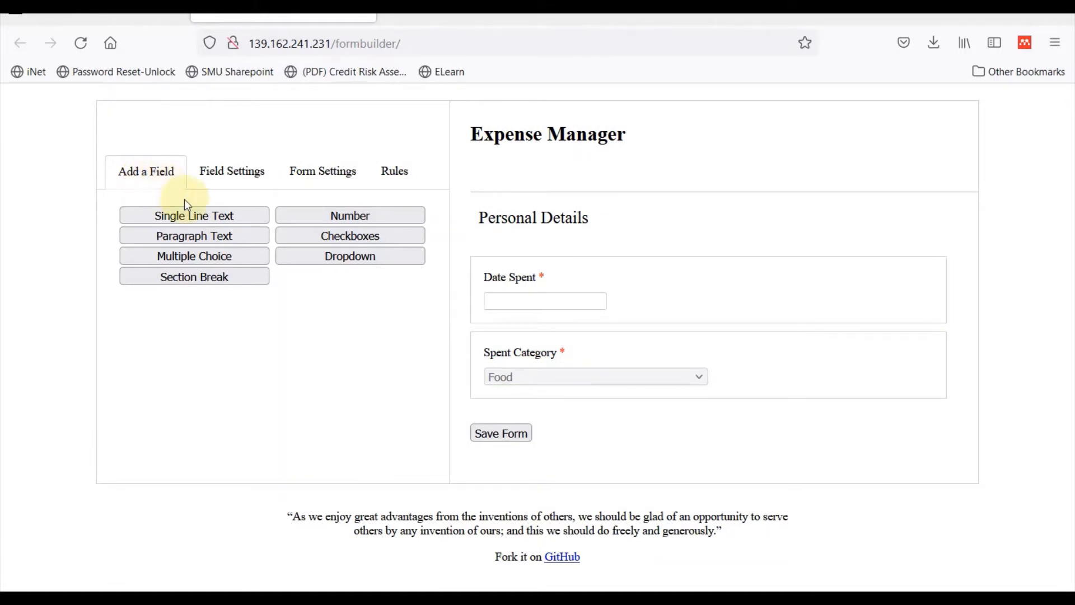
{"action": "left_click", "coordinate": [371, 215]}
{"action": "triple_click", "coordinate": [293, 465]}
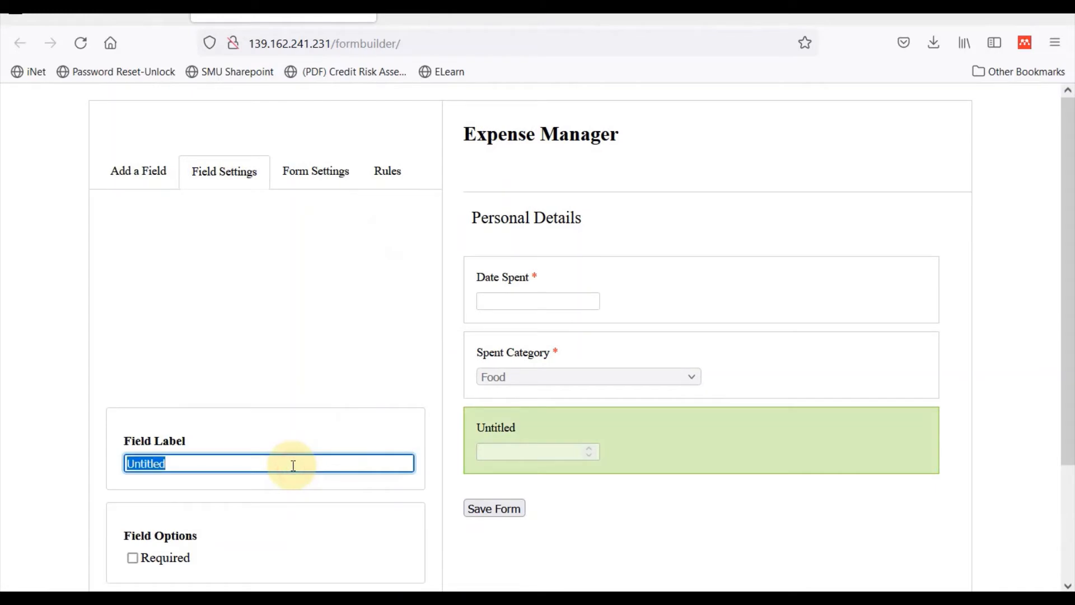
{"action": "type", "text": "Spe"}
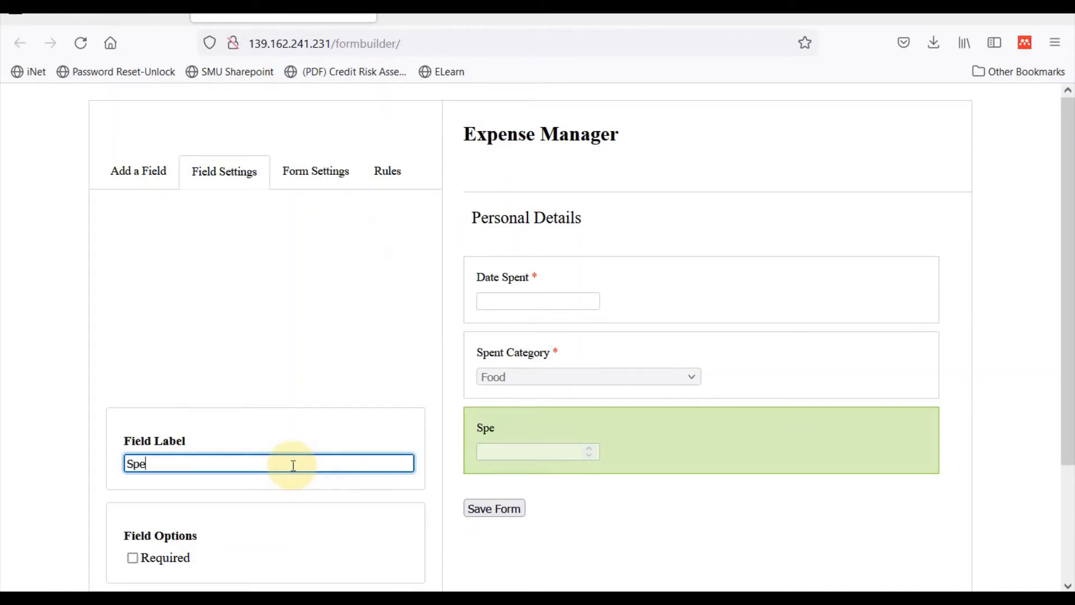
{"action": "type", "text": "nt Amount"}
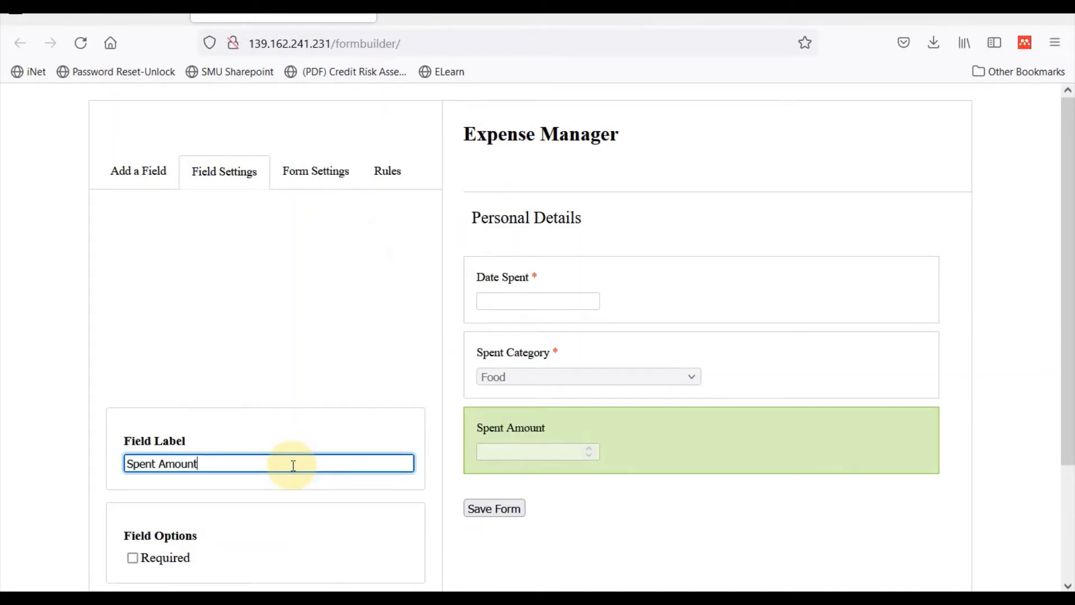
{"action": "left_click", "coordinate": [132, 558]}
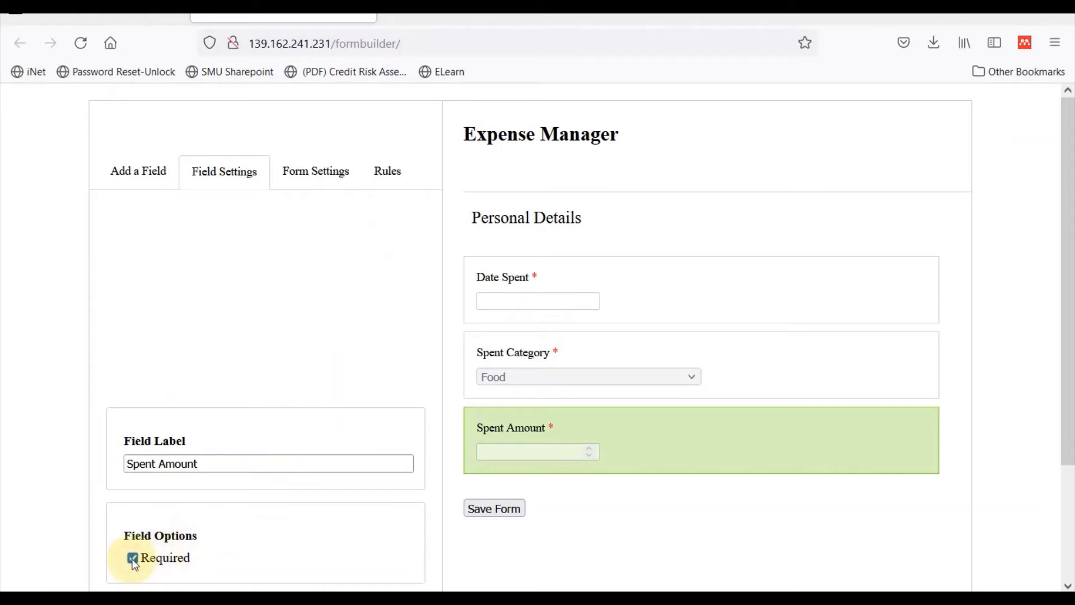
Step: Add another dropdown field to the form and label it Payment Mode
{"action": "left_click", "coordinate": [149, 180]}
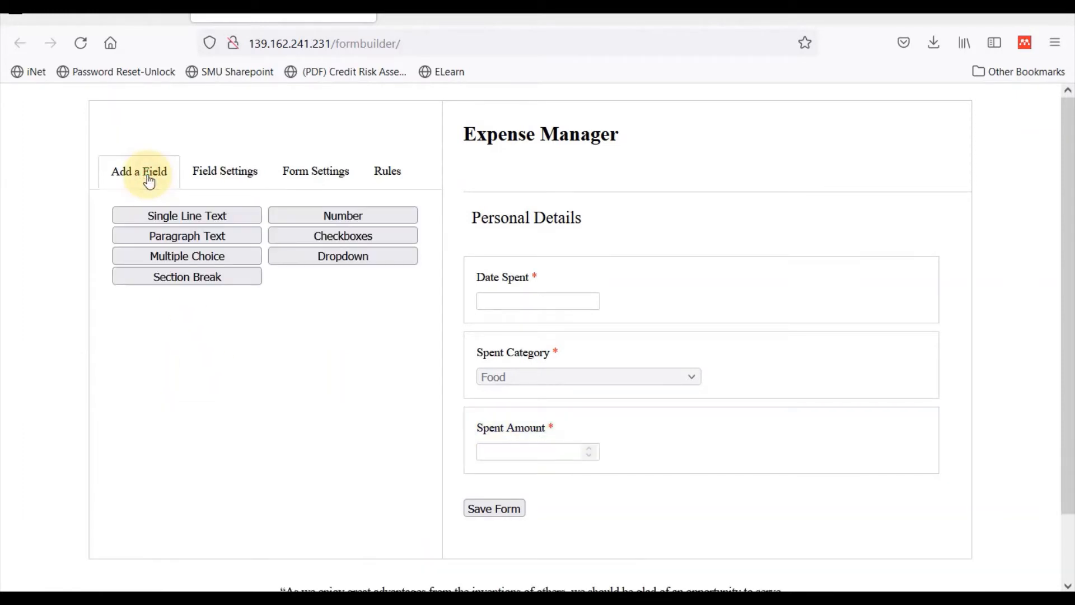
{"action": "left_click", "coordinate": [367, 259]}
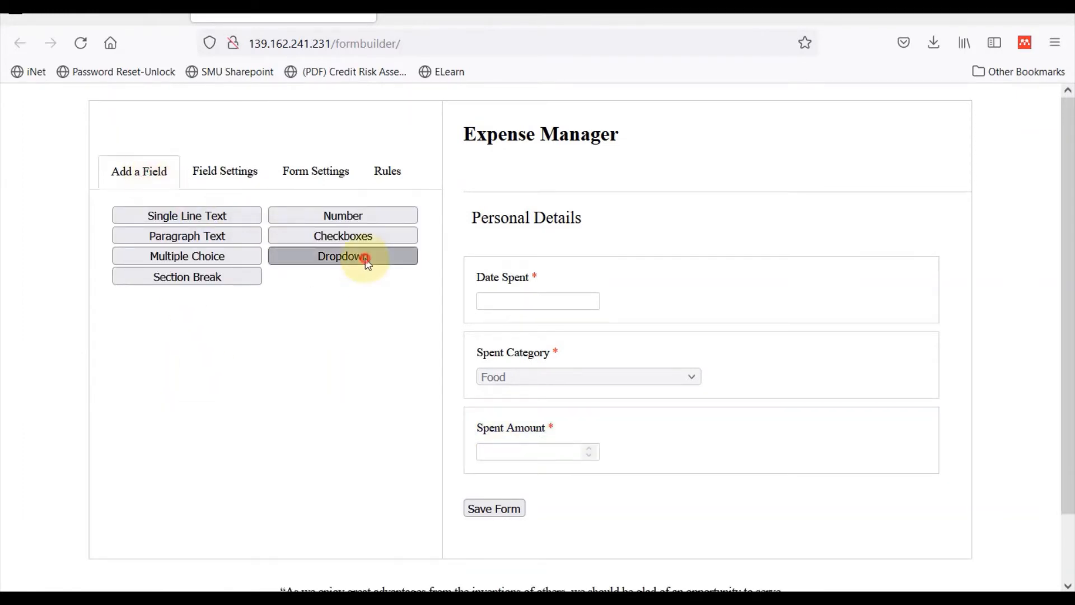
{"action": "double_click", "coordinate": [320, 539]}
{"action": "type", "text": "P"}
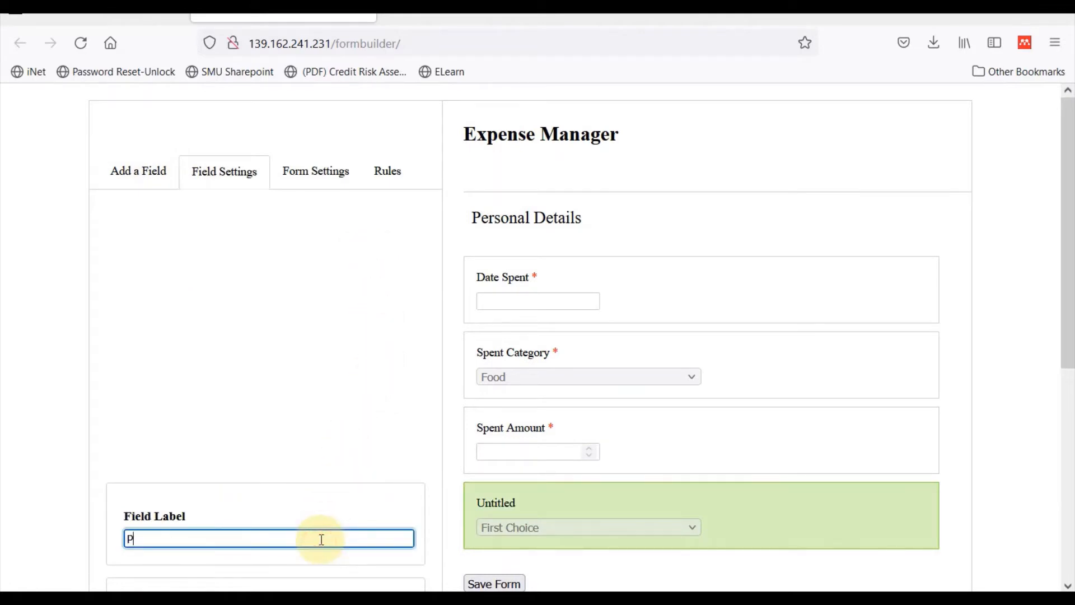
{"action": "type", "text": "ayment Mode"}
Step: Set the Payment Mode choices to Debit Card, Credit Card and Cash, and make the field required
{"action": "scroll", "coordinate": [307, 490], "scroll_direction": "down", "scroll_amount": 3}
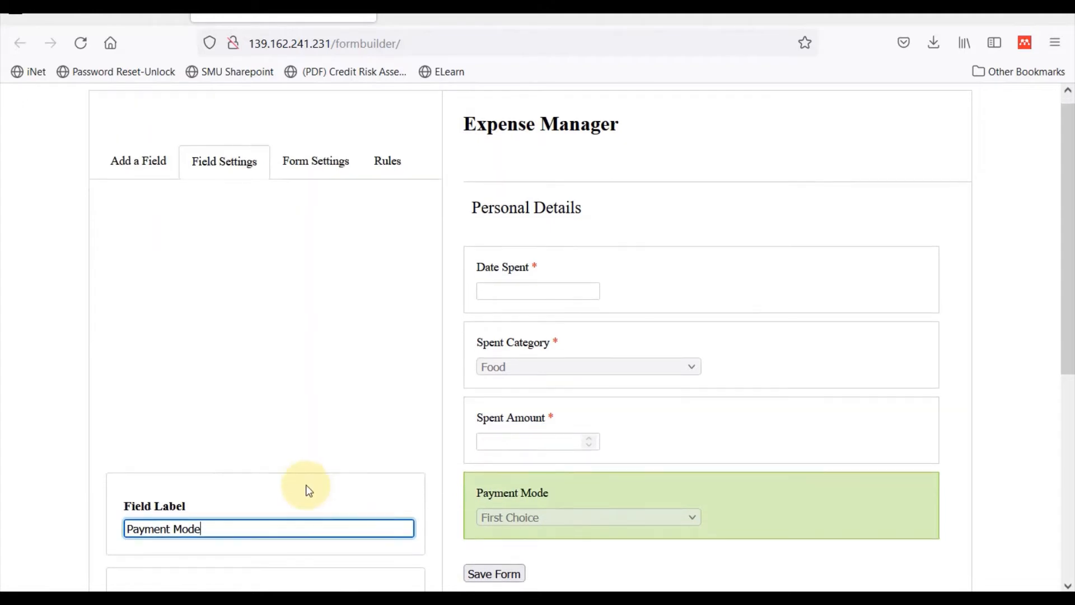
{"action": "scroll", "coordinate": [307, 485], "scroll_direction": "down", "scroll_amount": 2}
{"action": "triple_click", "coordinate": [265, 310]}
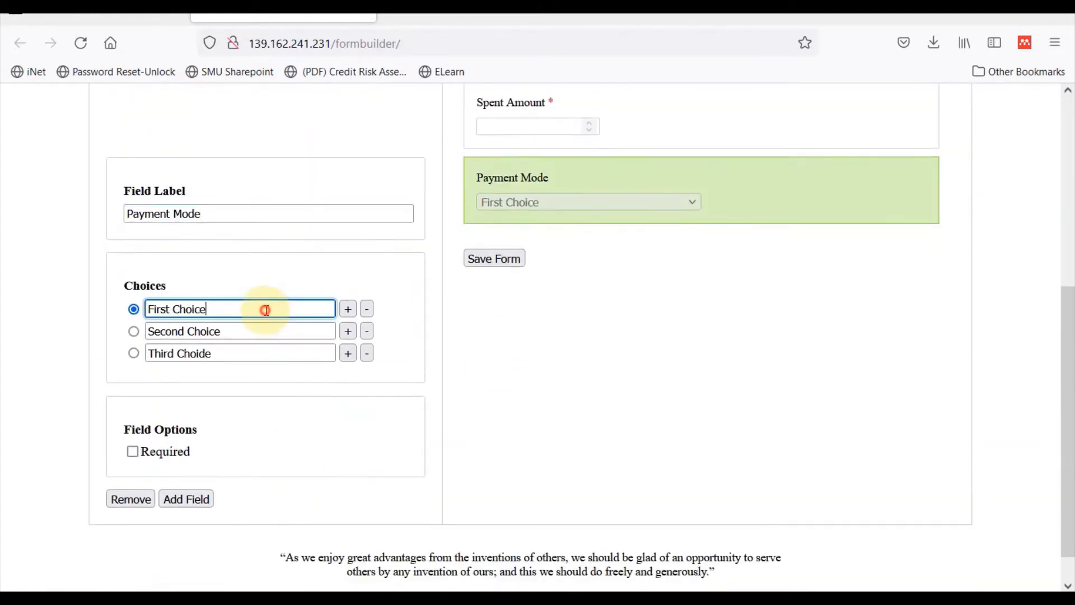
{"action": "type", "text": "Debit Card"}
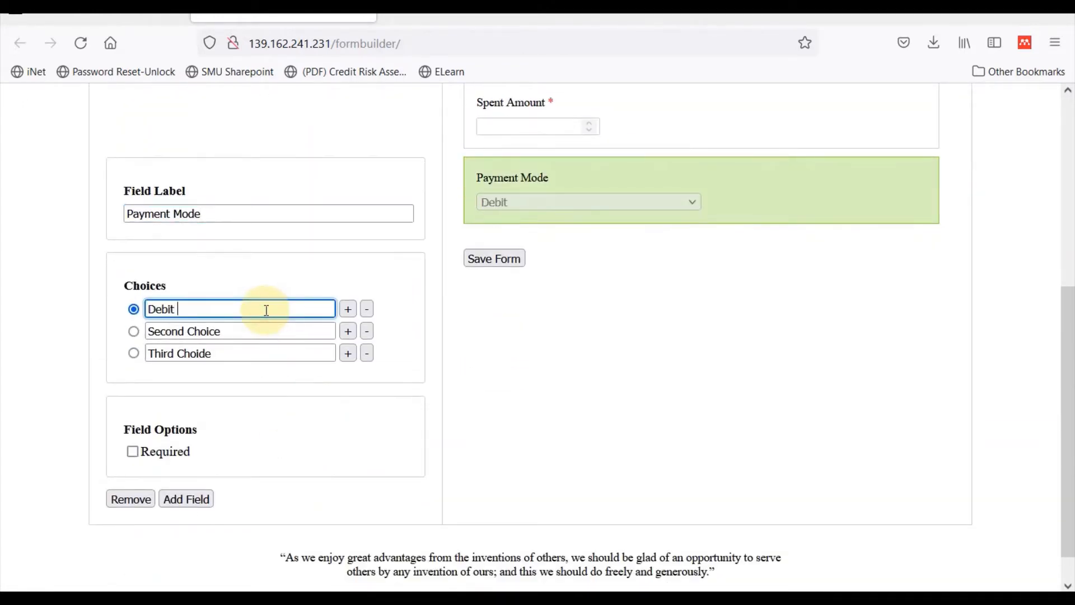
{"action": "key", "text": "Tab"}
{"action": "key", "text": "Tab"}
{"action": "key", "text": "Tab"}
{"action": "type", "text": "C"}
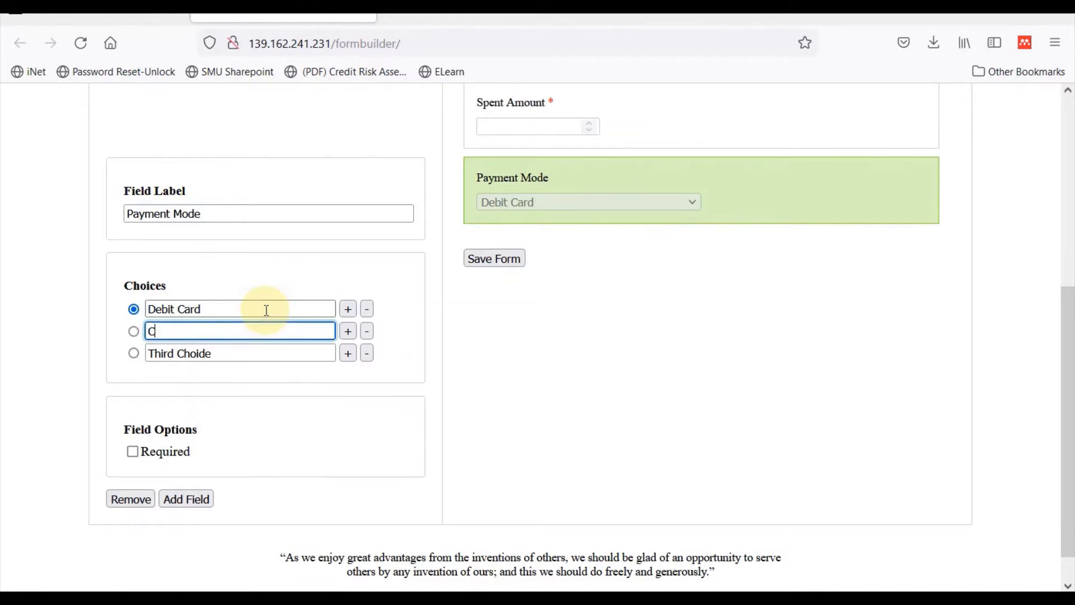
{"action": "type", "text": "redit Card"}
{"action": "key", "text": "Tab"}
{"action": "key", "text": "Tab"}
{"action": "key", "text": "Tab"}
{"action": "type", "text": "Cash"}
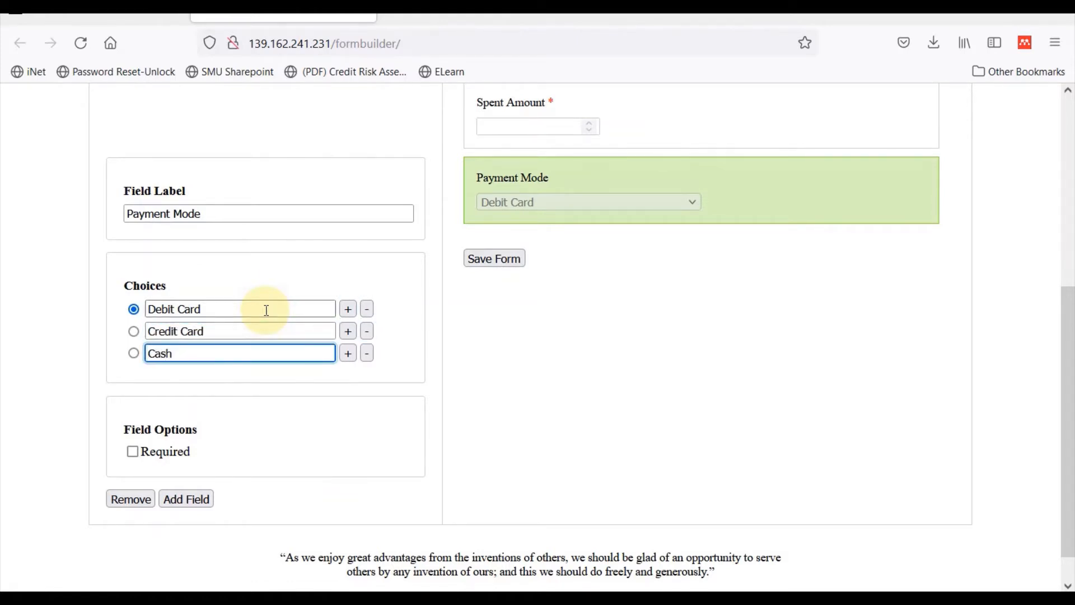
{"action": "left_click", "coordinate": [133, 451]}
Step: Review the Expense Manager form's fields and save the form
{"action": "scroll", "coordinate": [342, 352], "scroll_direction": "up", "scroll_amount": 2}
{"action": "scroll", "coordinate": [345, 347], "scroll_direction": "up", "scroll_amount": 3}
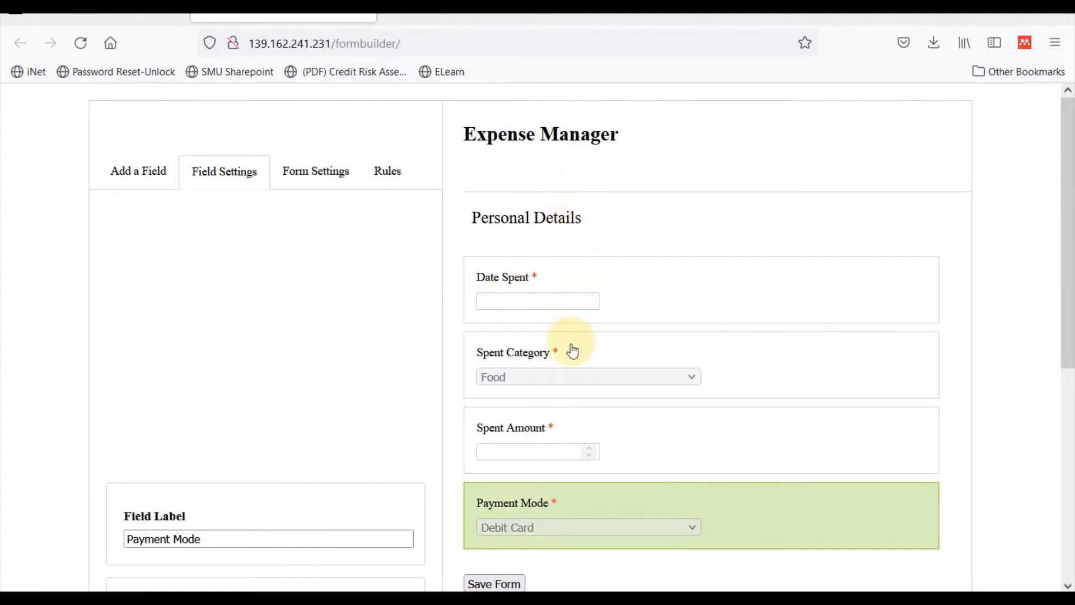
{"action": "scroll", "coordinate": [567, 428], "scroll_direction": "down", "scroll_amount": 1}
{"action": "scroll", "coordinate": [568, 433], "scroll_direction": "down", "scroll_amount": 3}
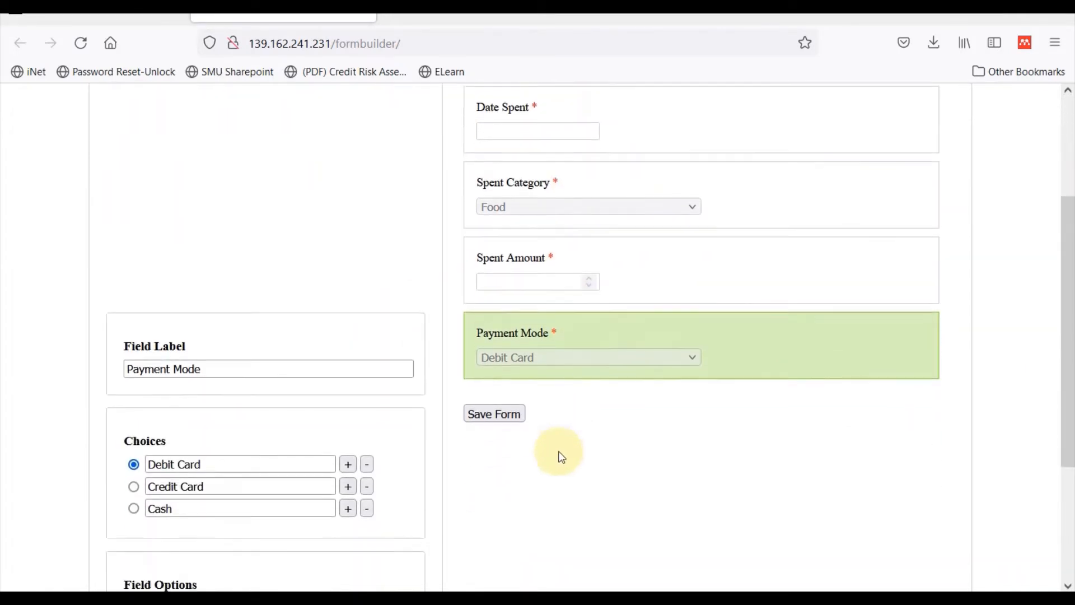
{"action": "left_click", "coordinate": [492, 407]}
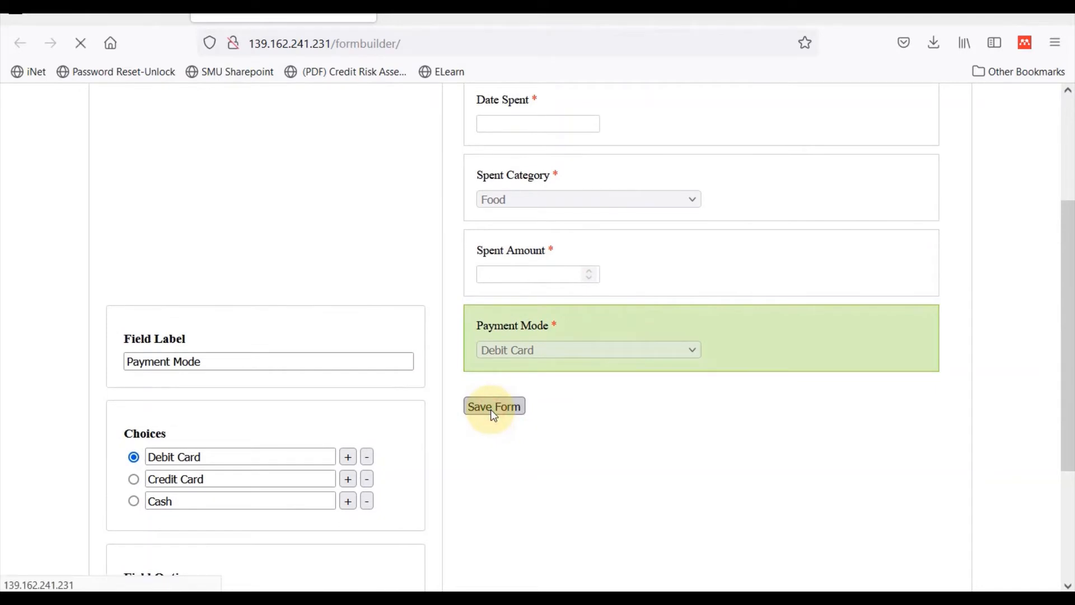
Step: Inspect the rendered Expense Manager page's HTML and copy the whole div element with class "container"
{"action": "right_click", "coordinate": [139, 214]}
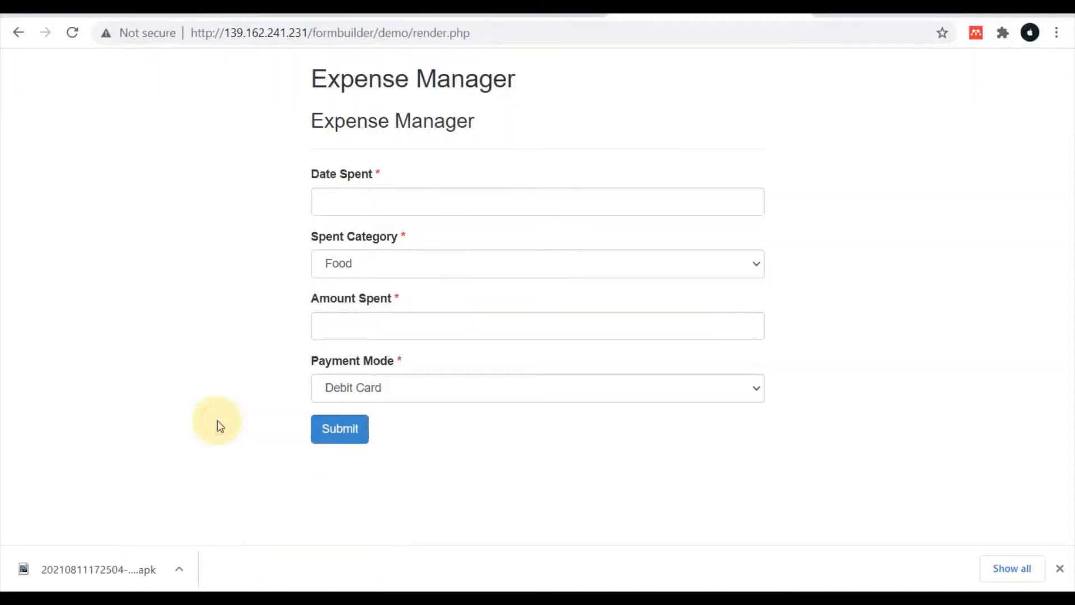
{"action": "key", "text": "ctrl+shift+i"}
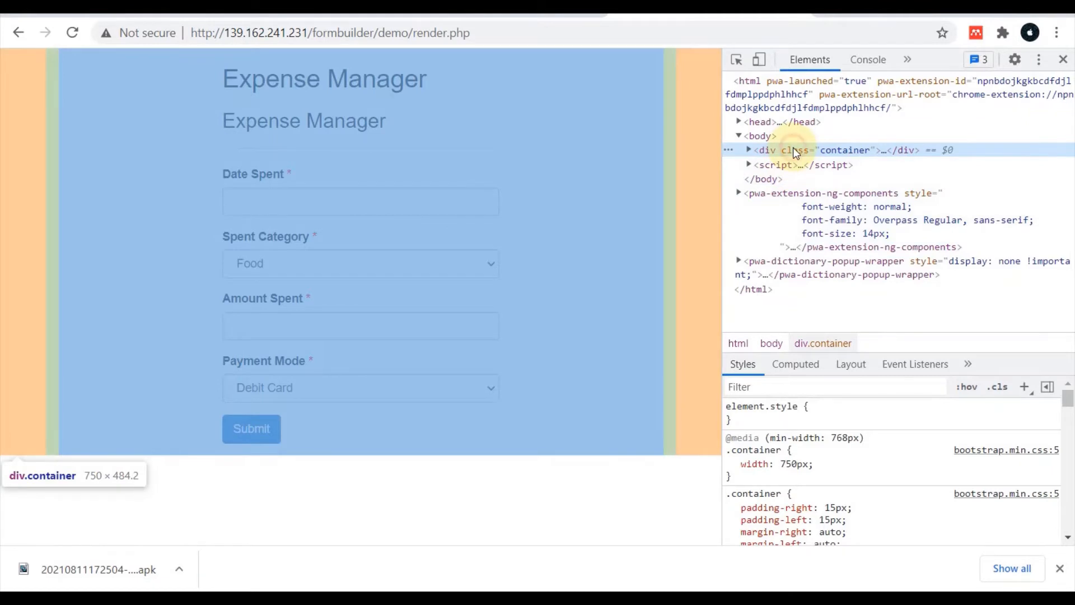
{"action": "right_click", "coordinate": [793, 149]}
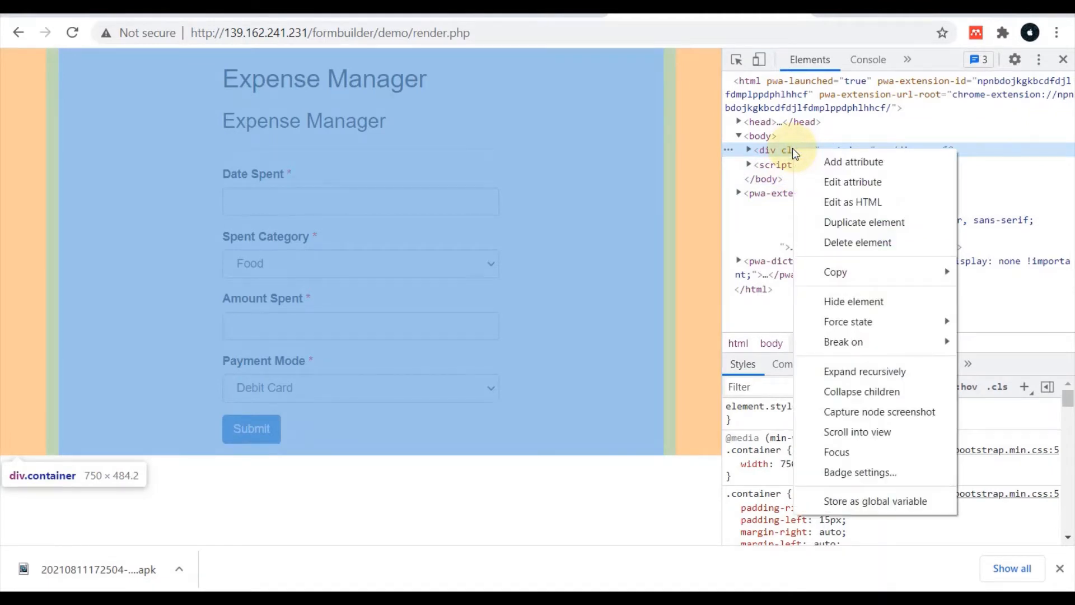
{"action": "mouse_move", "coordinate": [857, 276]}
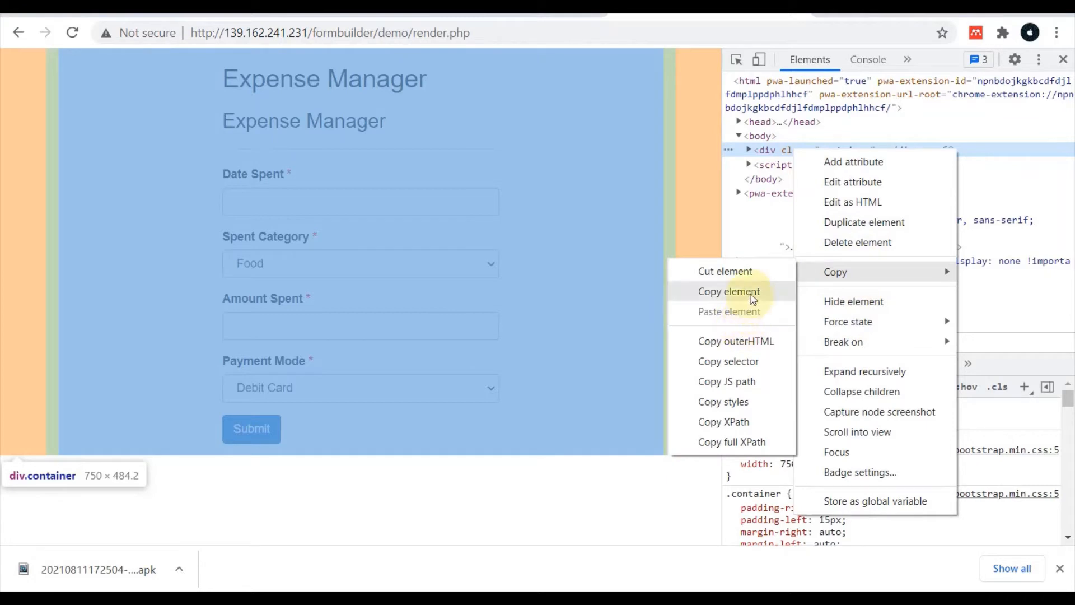
{"action": "left_click", "coordinate": [753, 292]}
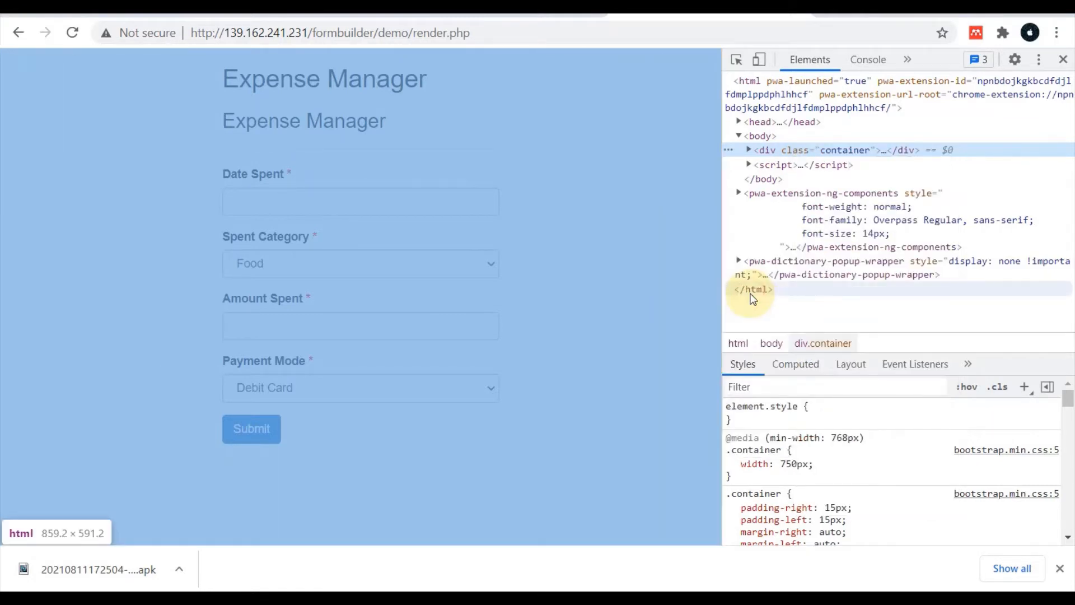
Step: Switch to the Word instructions, open the linked freeformatter.com HTML formatter, and format the copied form code there
{"action": "key", "text": "alt+Tab"}
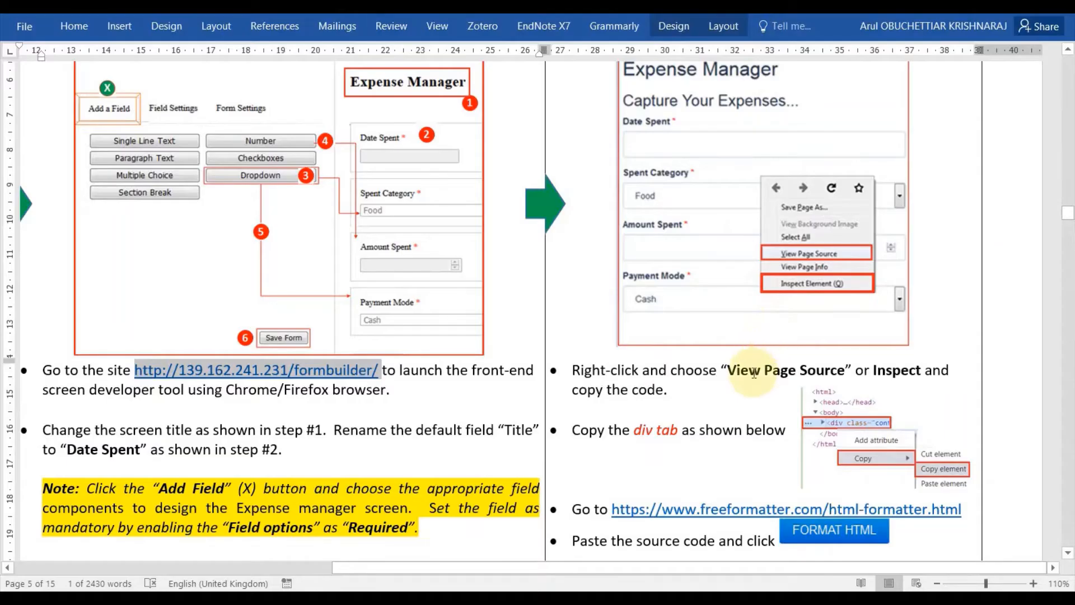
{"action": "left_click", "coordinate": [714, 509], "text": "ctrl"}
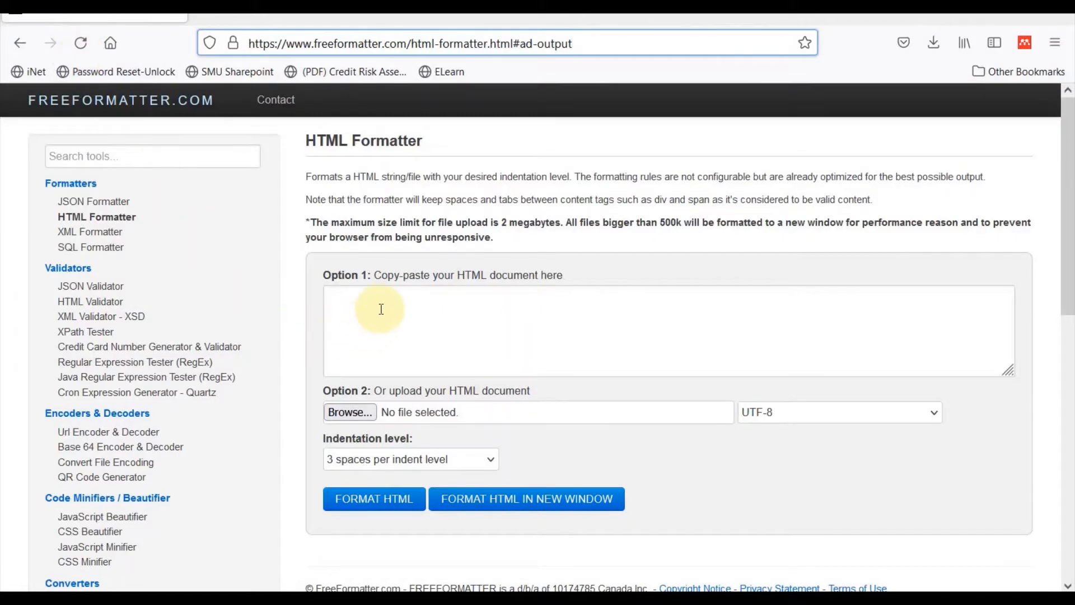
{"action": "left_click", "coordinate": [385, 304]}
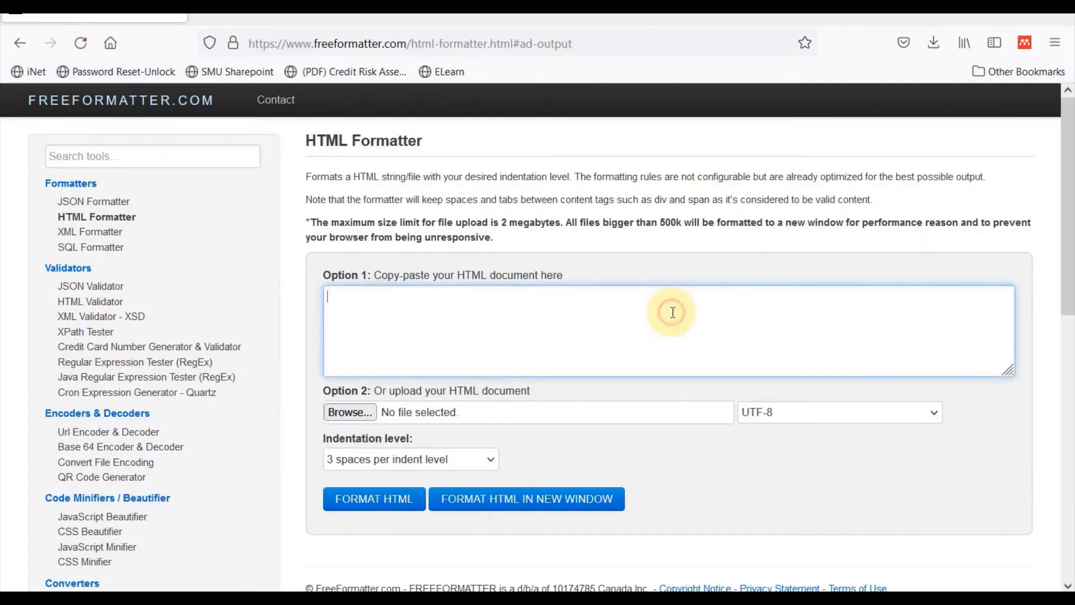
{"action": "key", "text": "ctrl+v"}
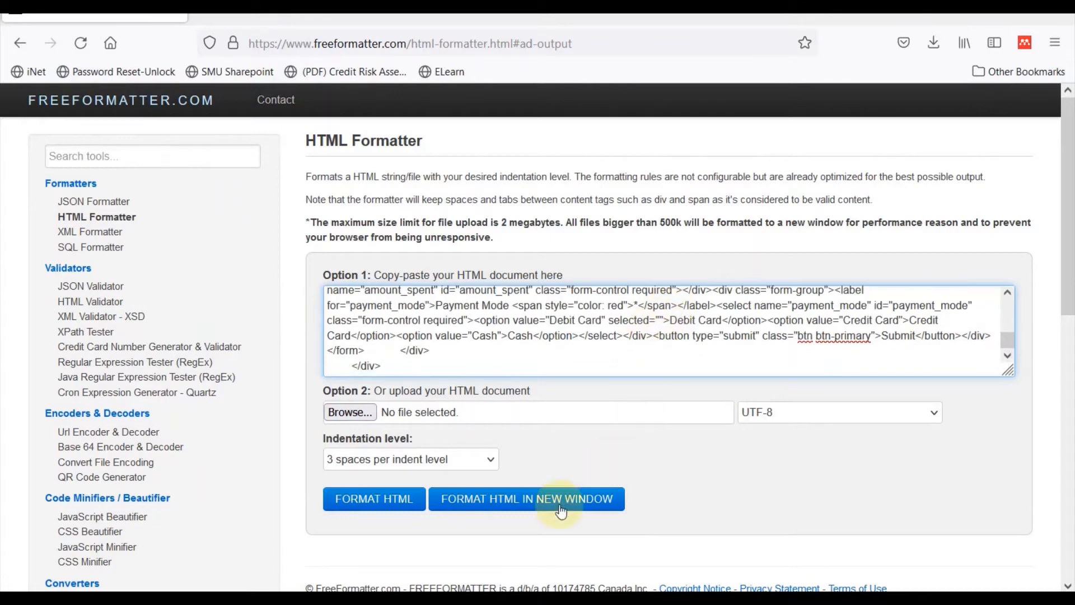
{"action": "left_click", "coordinate": [391, 504]}
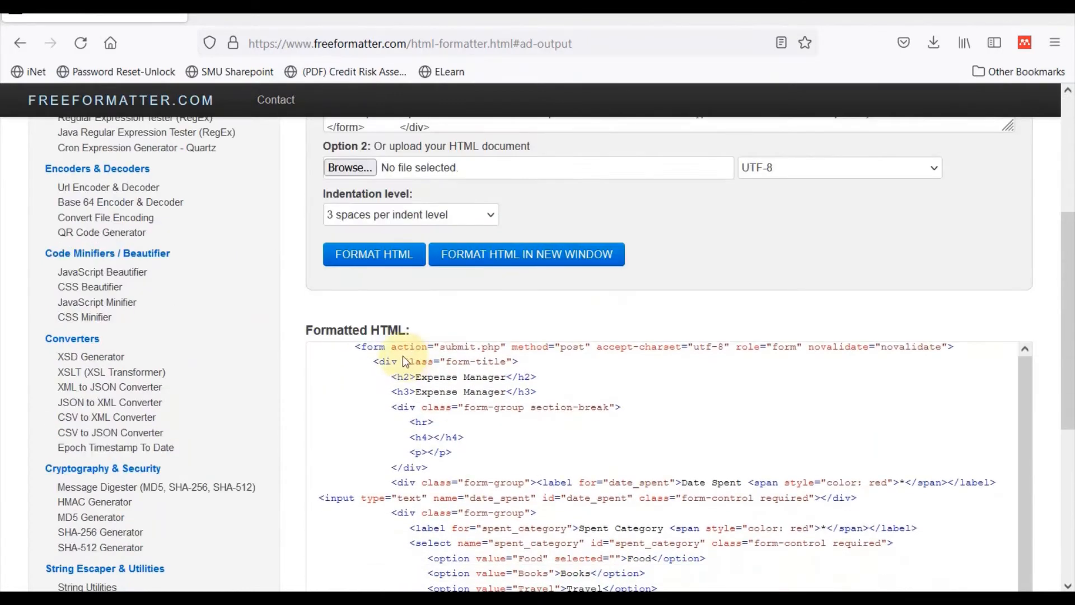
Step: Copy the formatted HTML from the opening container div through the closing div just before the Submit button line
{"action": "scroll", "coordinate": [686, 408], "scroll_direction": "down", "scroll_amount": 2}
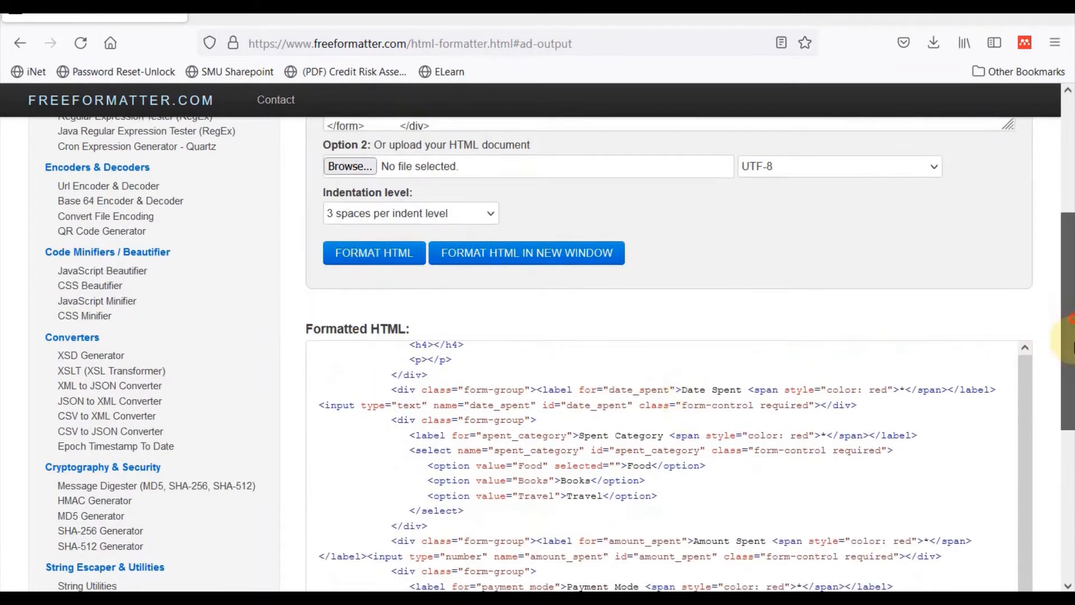
{"action": "left_click_drag", "start_coordinate": [1066, 343], "coordinate": [1065, 423]}
{"action": "scroll", "coordinate": [419, 278], "scroll_direction": "up", "scroll_amount": 2}
{"action": "scroll", "coordinate": [419, 279], "scroll_direction": "up", "scroll_amount": 1}
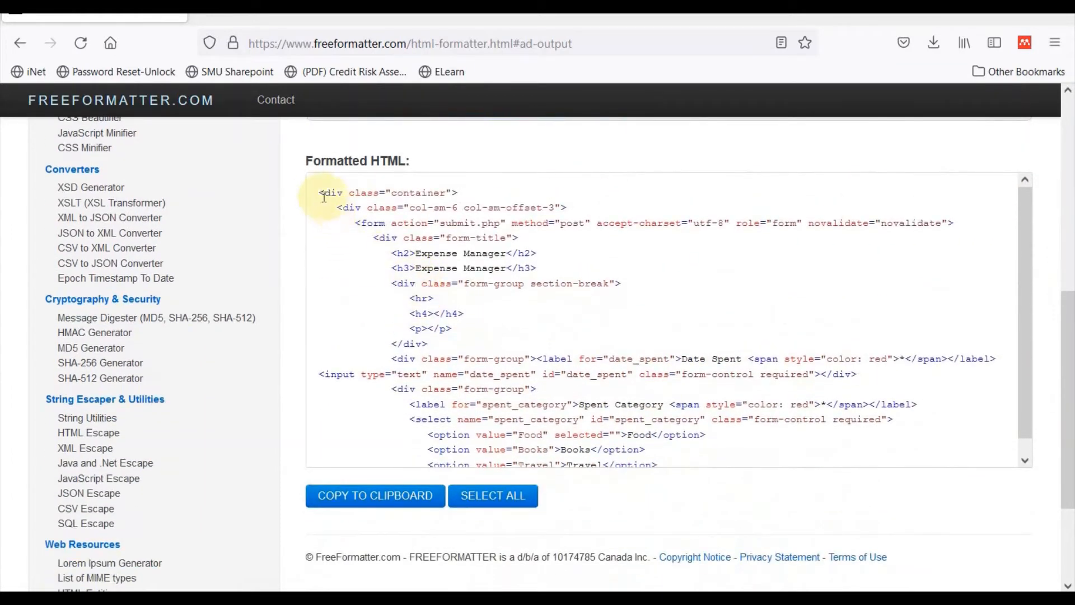
{"action": "left_click_drag", "start_coordinate": [322, 197], "coordinate": [688, 391]}
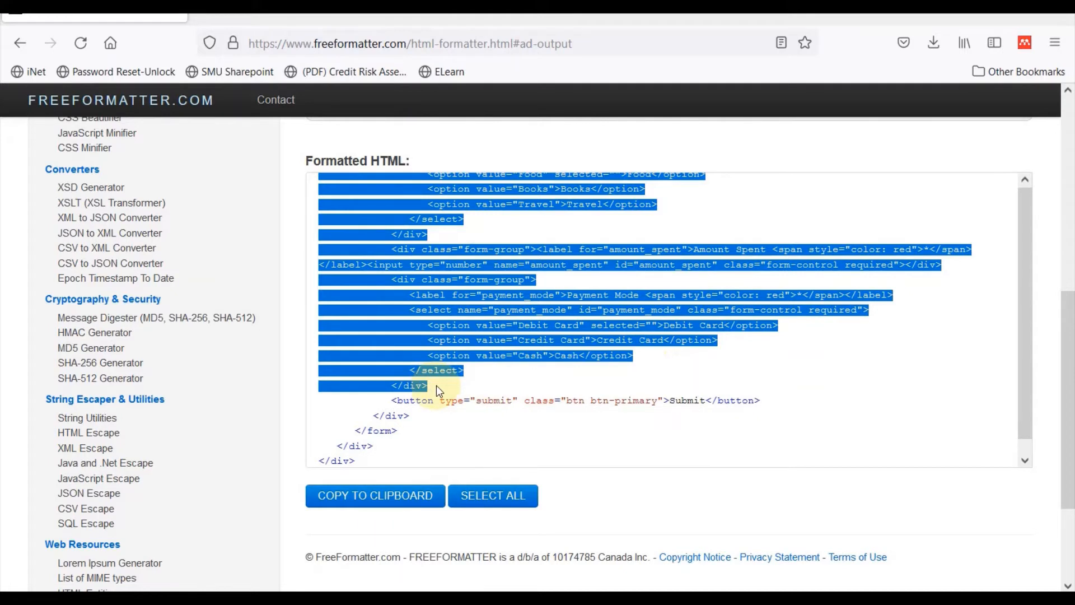
{"action": "right_click", "coordinate": [575, 306]}
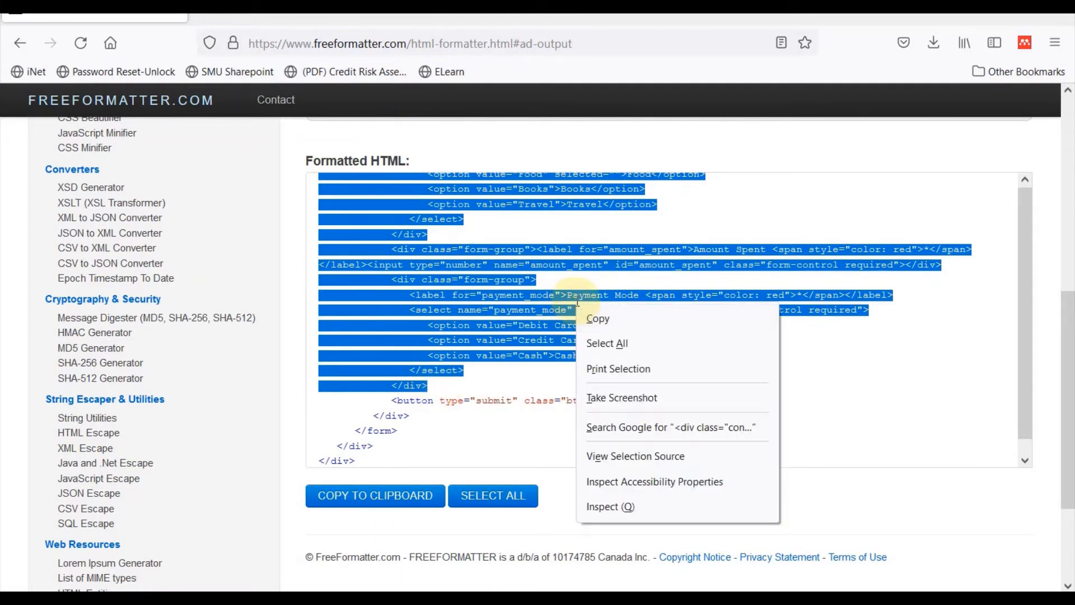
{"action": "left_click", "coordinate": [598, 320]}
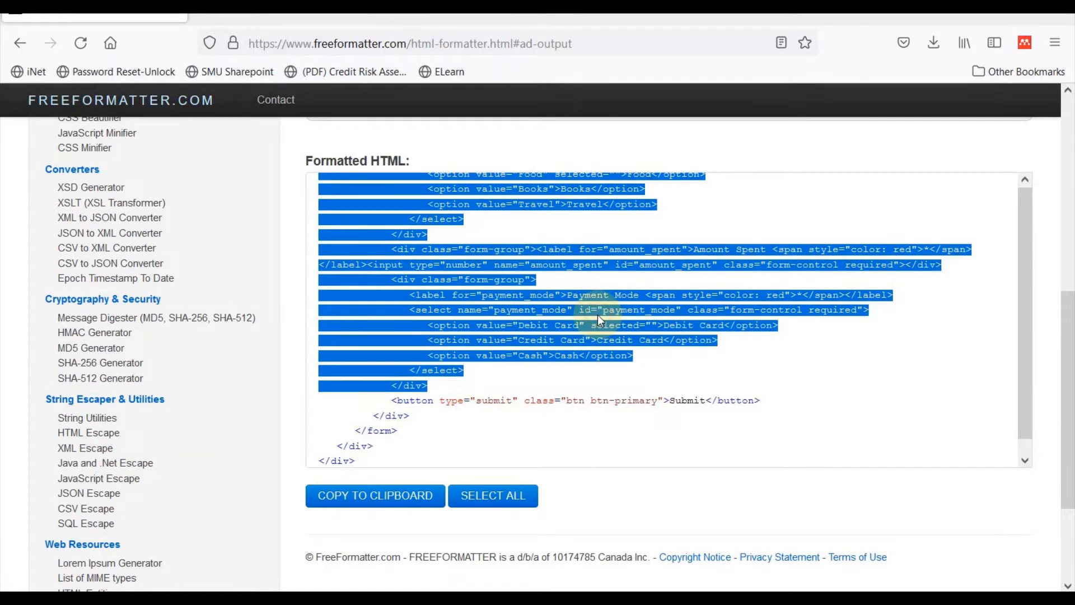
Step: Open Notepad and paste the copied form code into a blank document
{"action": "key", "text": "super"}
{"action": "type", "text": "notepad"}
{"action": "key", "text": "Return"}
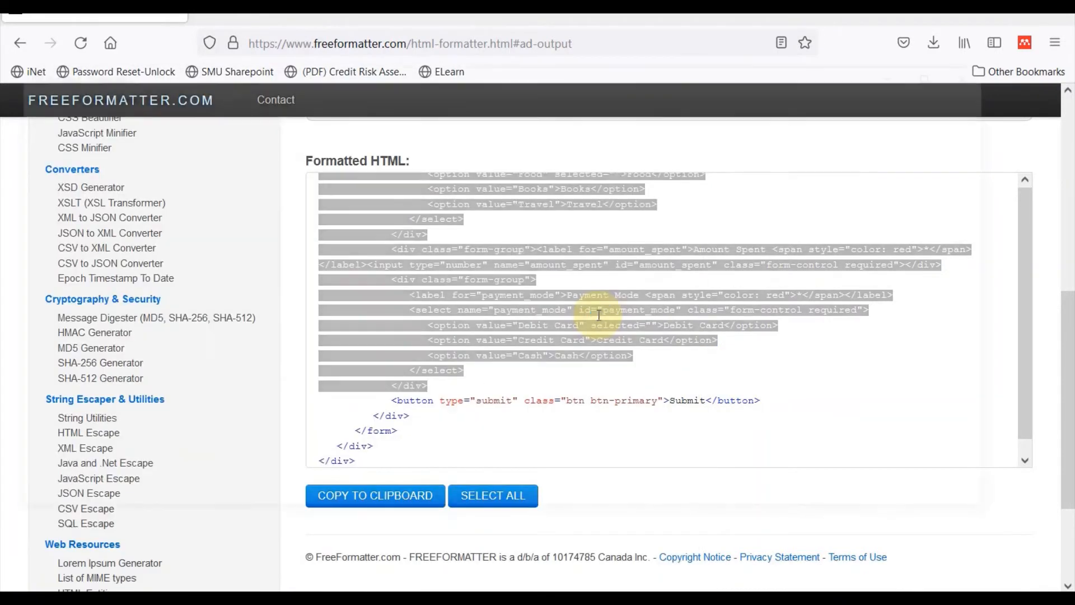
{"action": "key", "text": "ctrl+v"}
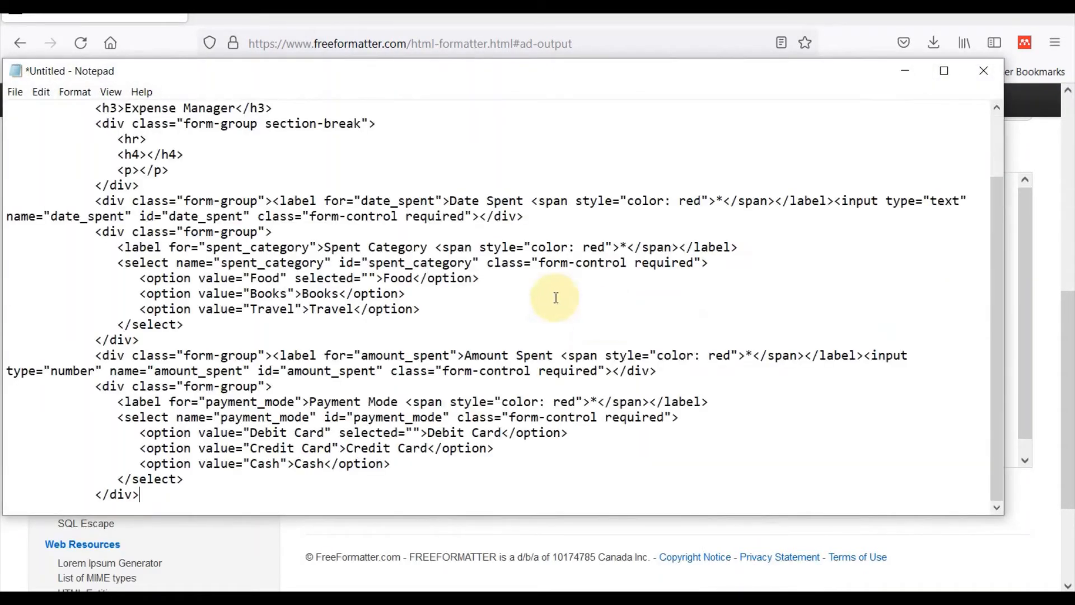
Step: Save the text file as NEW_EXPENSE_MANAGER_BODY.txt in the Aug 2021 folder, replacing the existing file, and close Notepad
{"action": "left_click", "coordinate": [15, 92]}
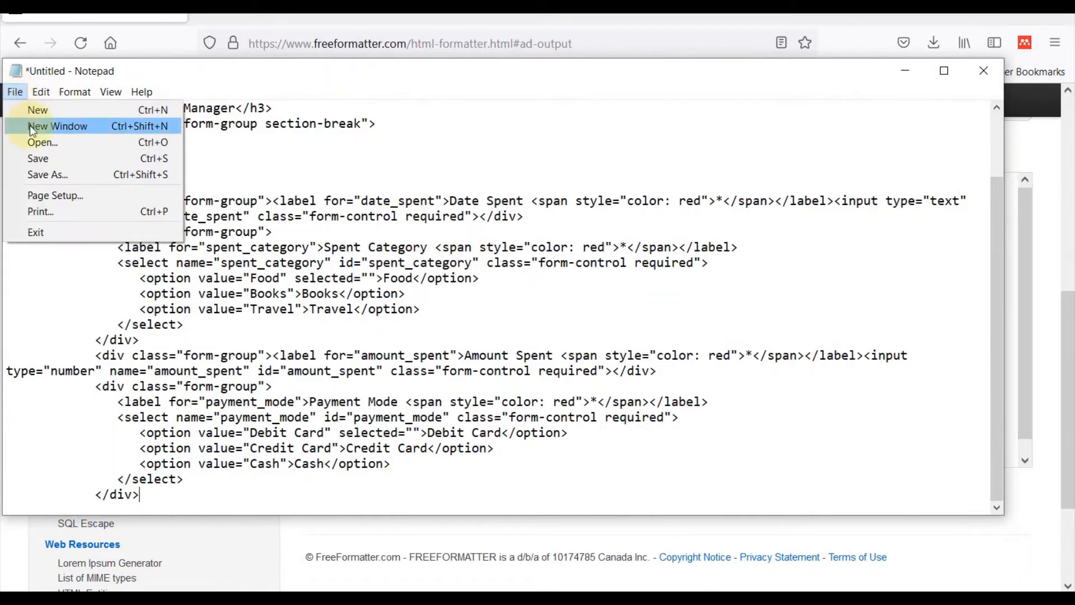
{"action": "left_click", "coordinate": [57, 170]}
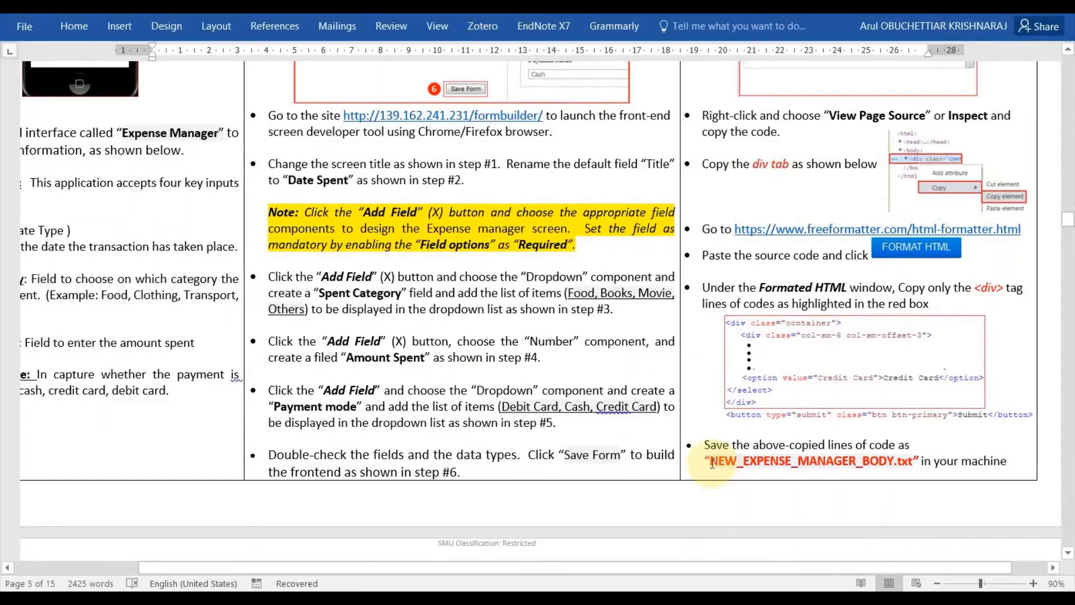
{"action": "left_click_drag", "start_coordinate": [710, 464], "coordinate": [914, 454]}
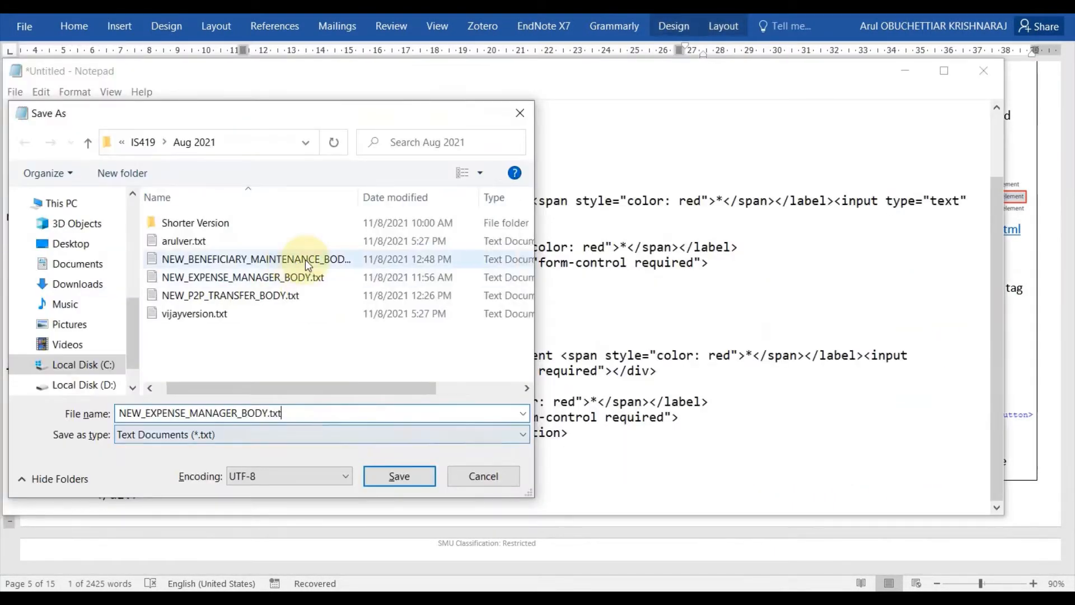
{"action": "left_click", "coordinate": [422, 480]}
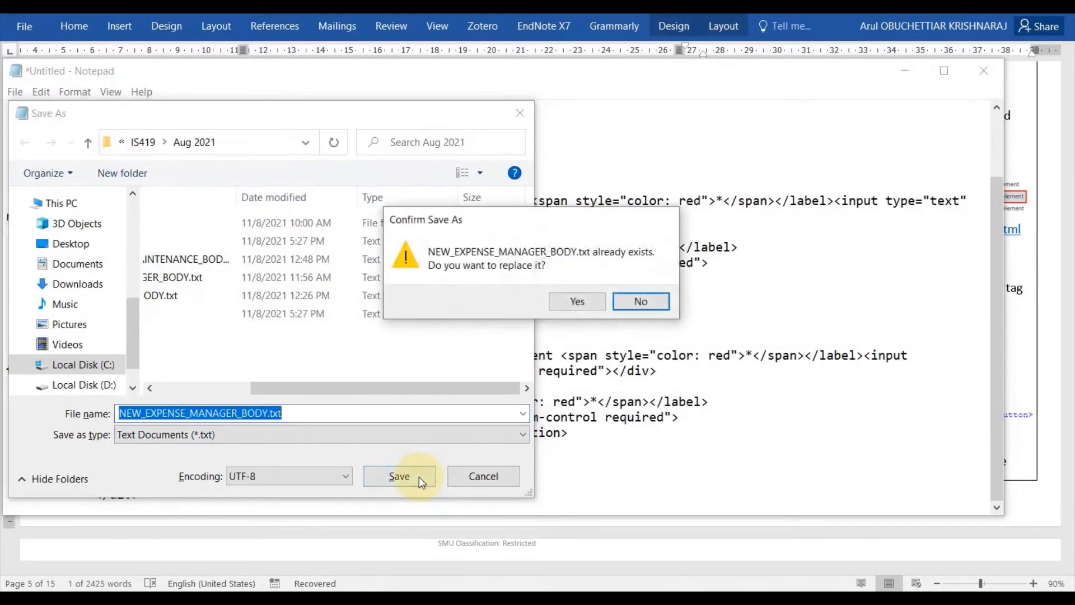
{"action": "left_click", "coordinate": [570, 302]}
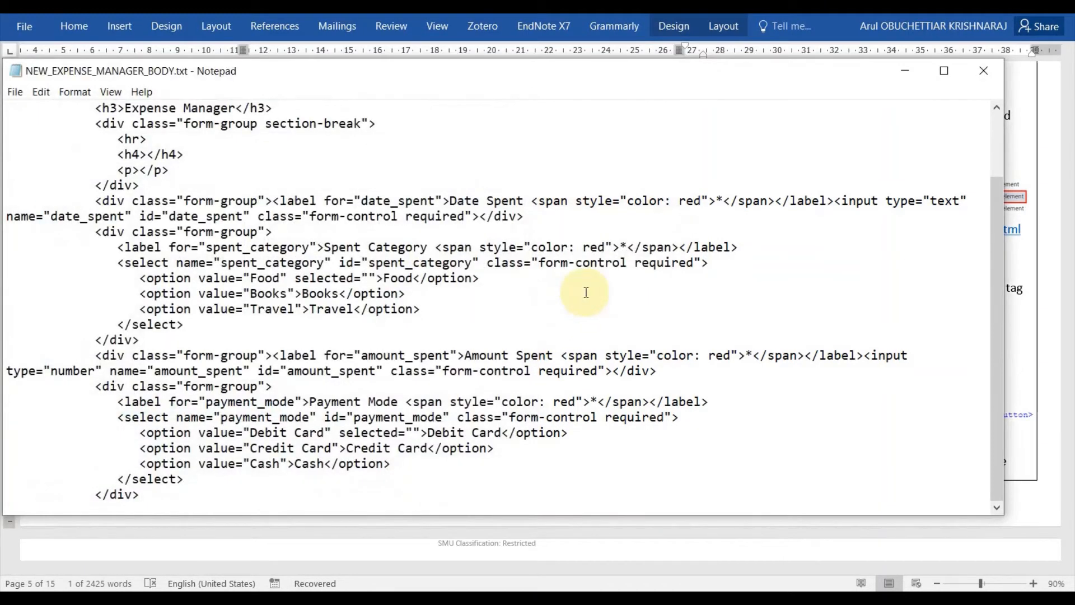
{"action": "left_click", "coordinate": [984, 70]}
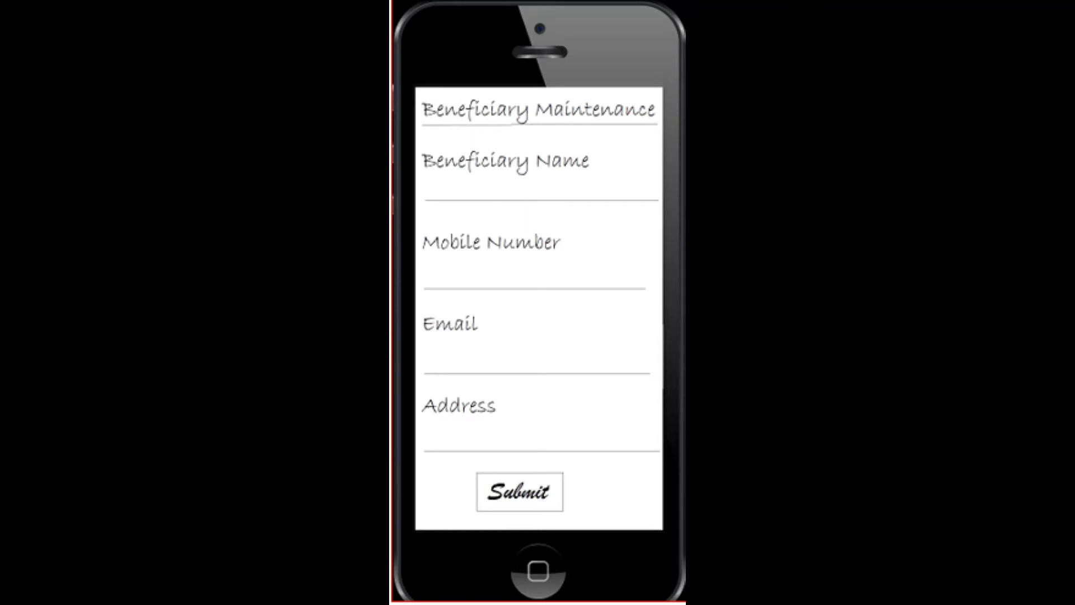
Step: Reload the form builder in the browser, title the new form Beneficiary Maintenance and clear its description
{"action": "left_click", "coordinate": [76, 37]}
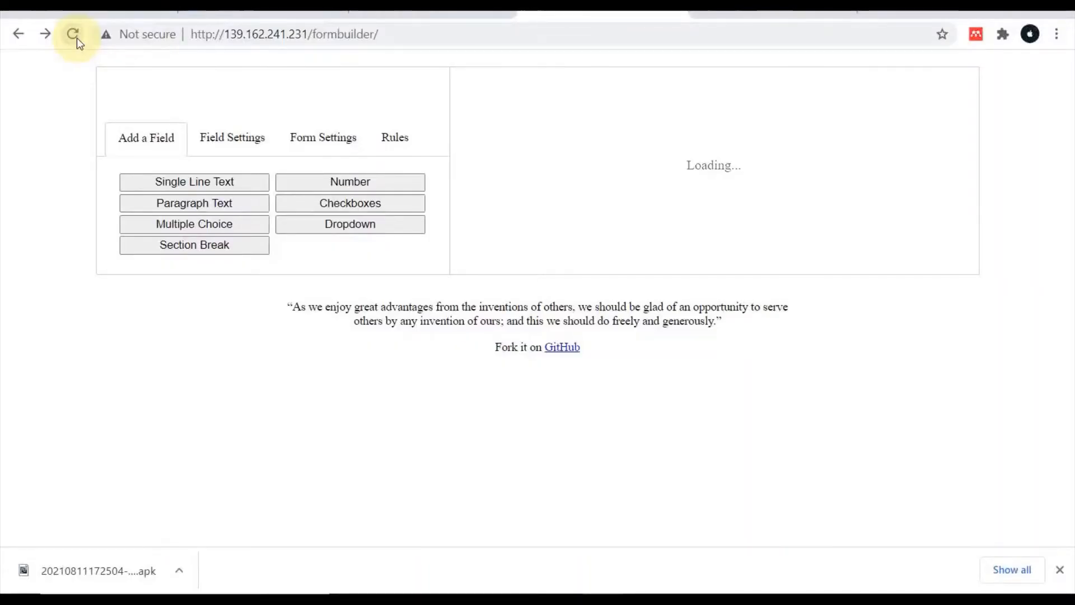
{"action": "left_click", "coordinate": [595, 130]}
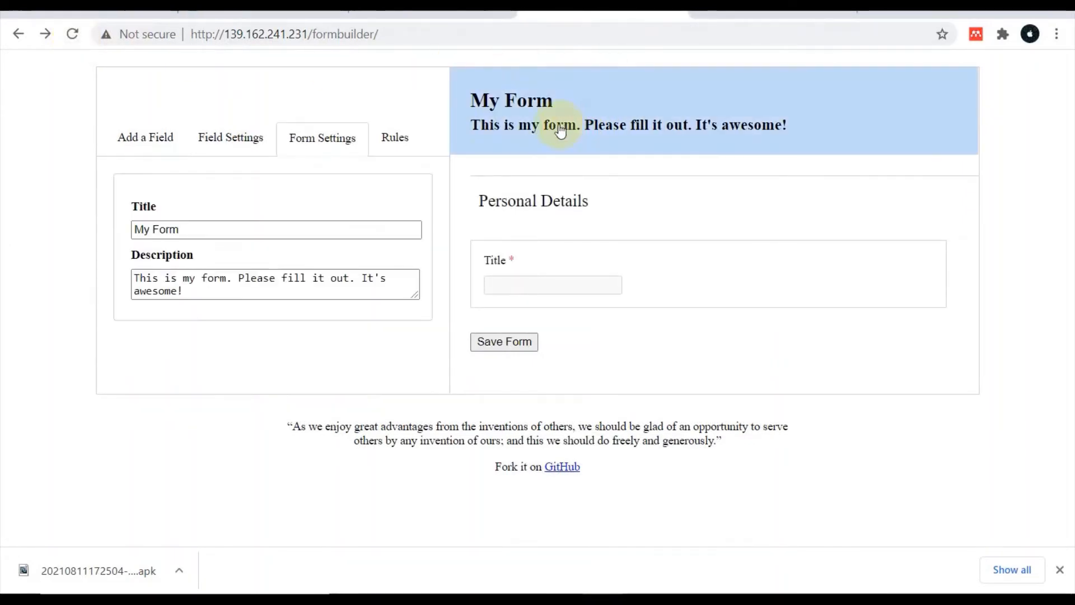
{"action": "left_click", "coordinate": [262, 232]}
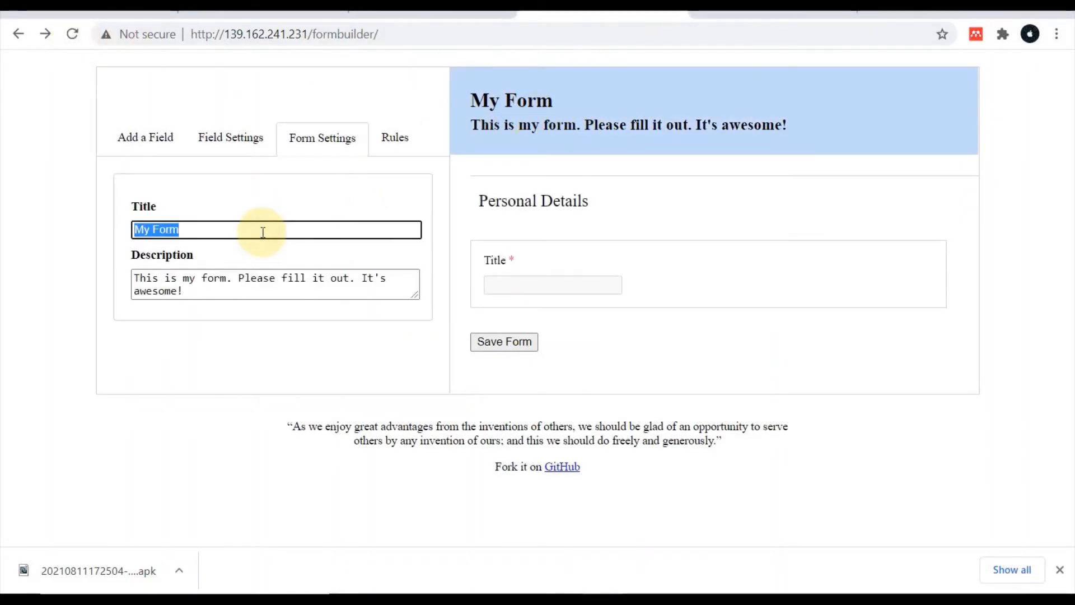
{"action": "type", "text": "Beneficiar"}
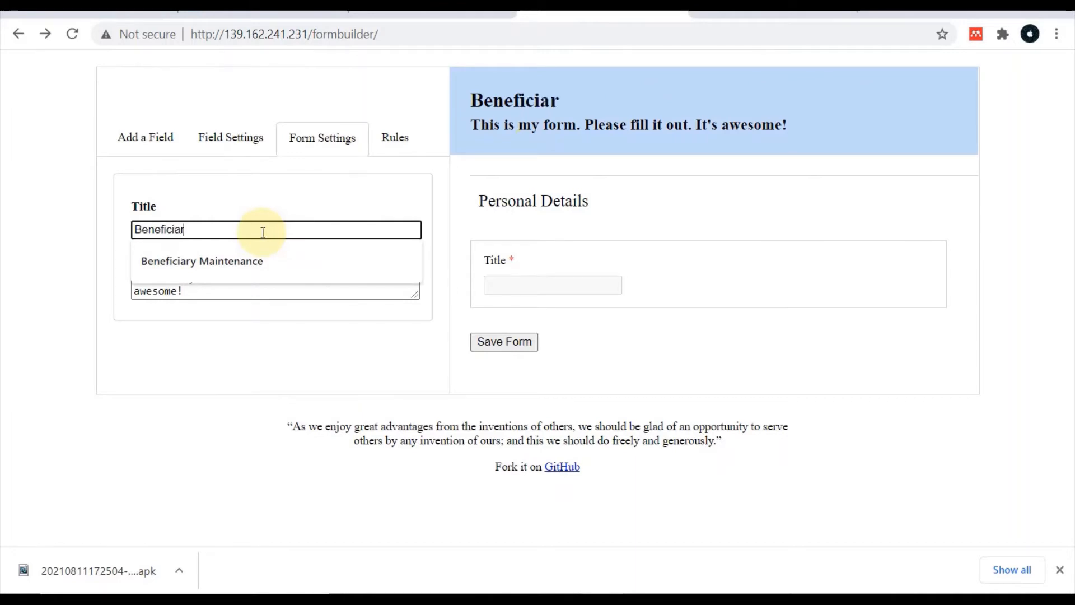
{"action": "type", "text": "y Maintenance"}
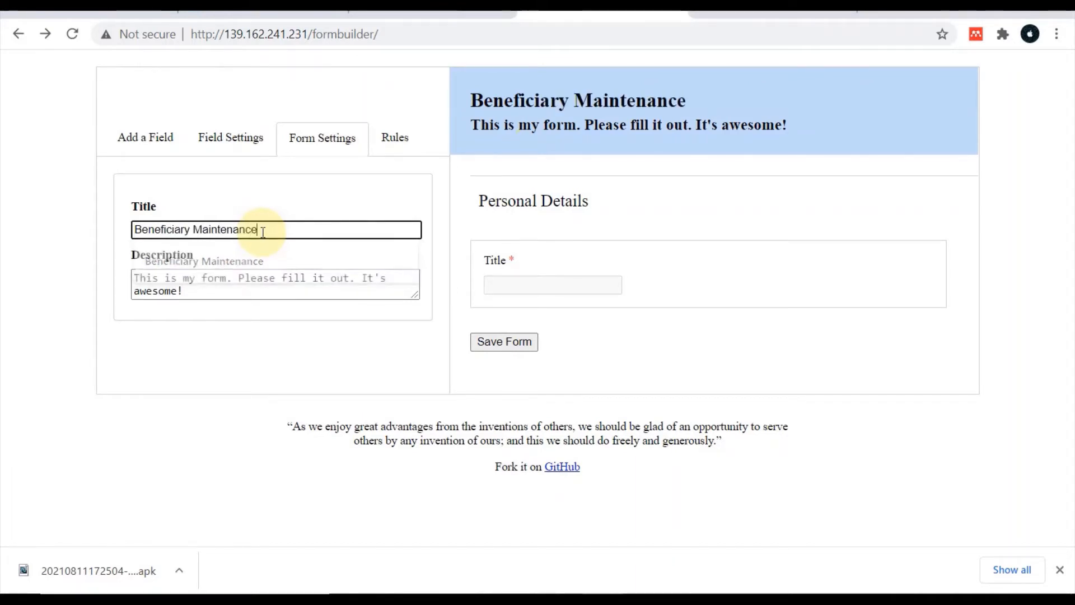
{"action": "key", "text": "Tab"}
{"action": "key", "text": "BackSpace"}
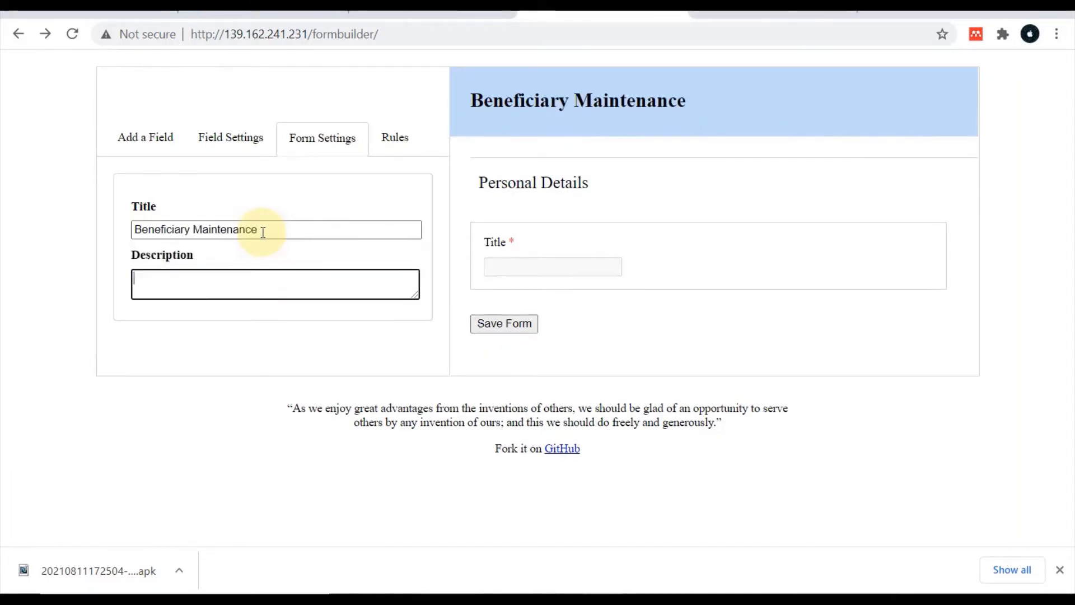
Step: Change the label of the default Title field to Beneficiary Name
{"action": "left_click", "coordinate": [490, 242]}
{"action": "left_click", "coordinate": [330, 279]}
{"action": "key", "text": "ctrl+a"}
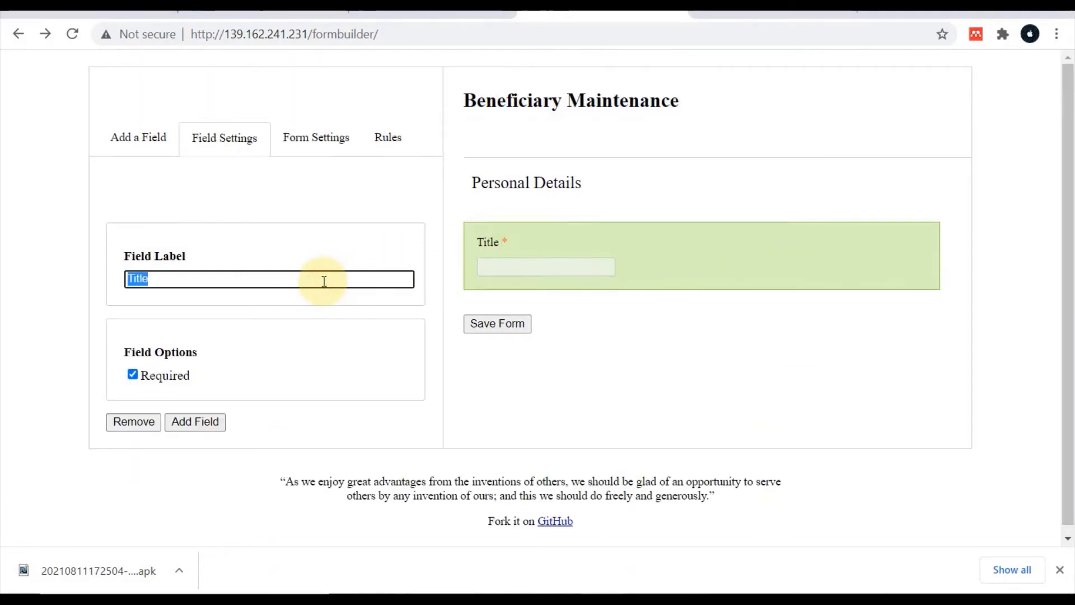
{"action": "type", "text": "Beneficiary Name"}
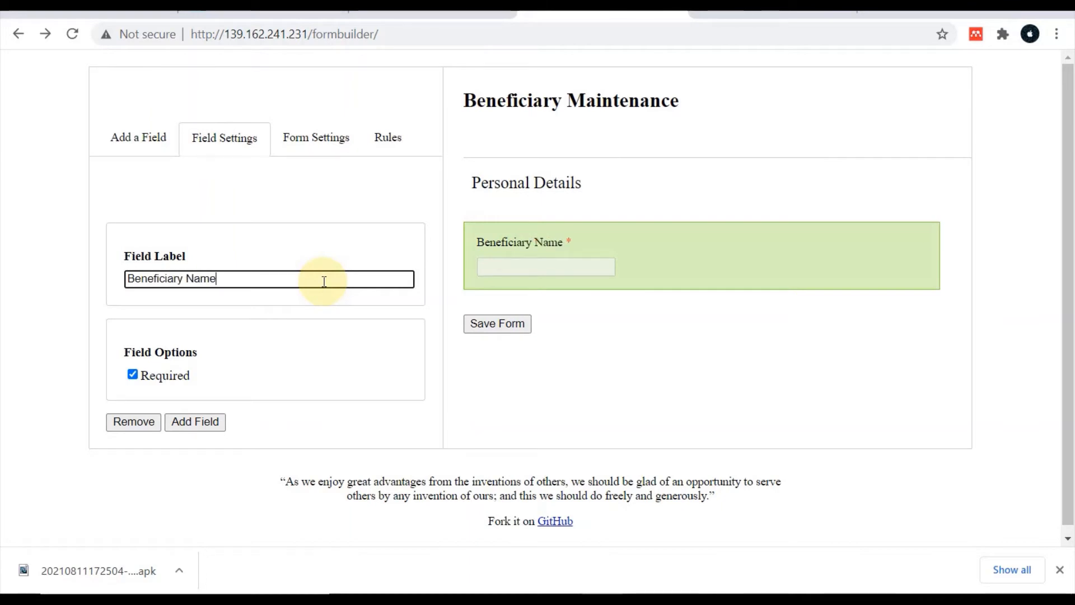
Step: Add a number field below Beneficiary Name and label it Mobile Number
{"action": "left_click", "coordinate": [150, 140]}
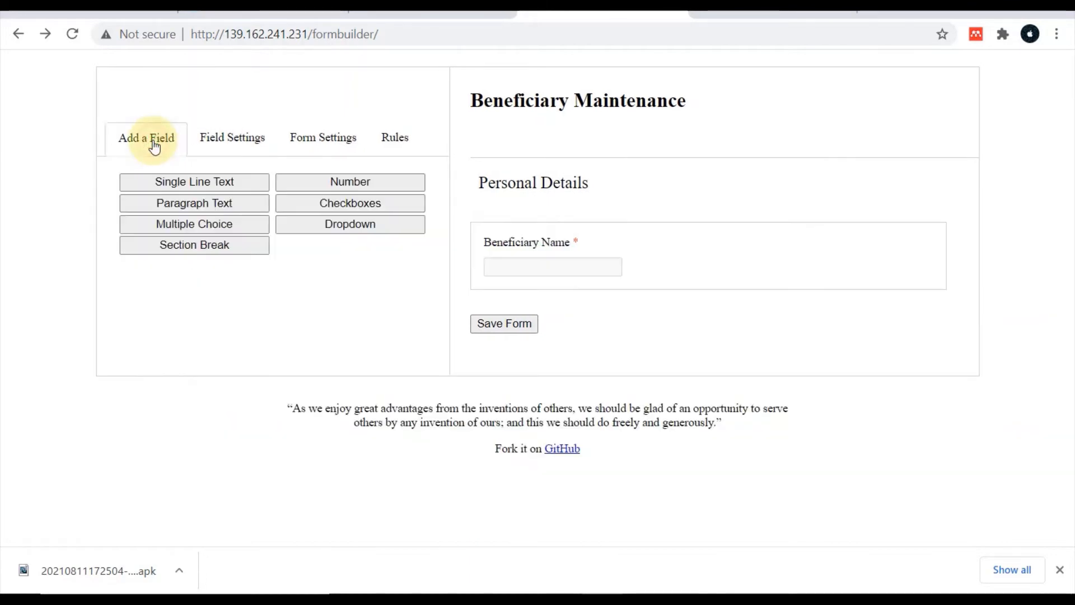
{"action": "left_click", "coordinate": [351, 182]}
{"action": "left_click", "coordinate": [204, 353]}
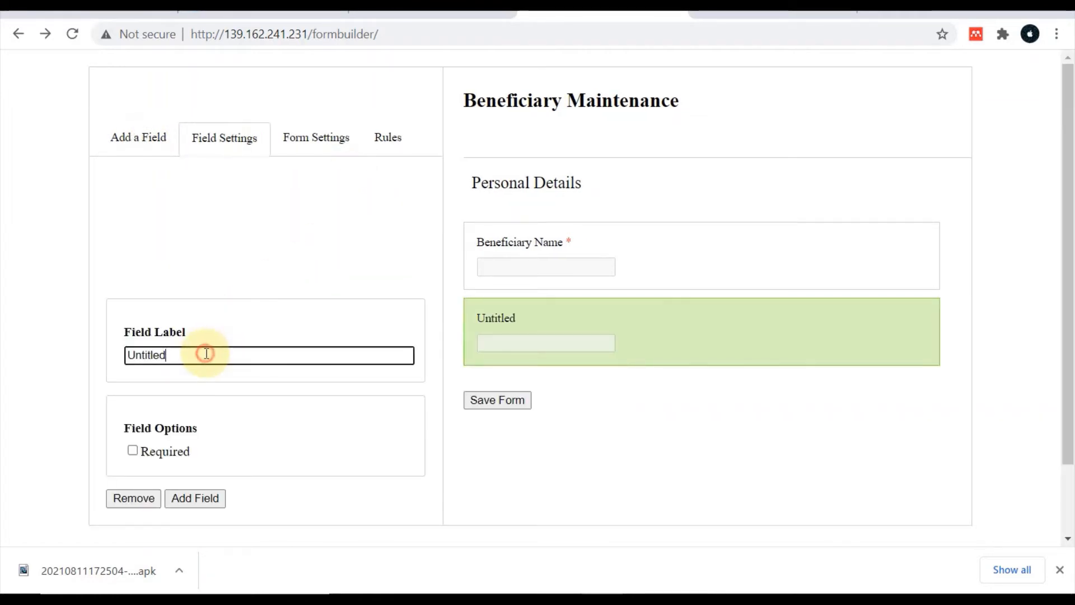
{"action": "double_click", "coordinate": [206, 353]}
{"action": "type", "text": "Mobile"}
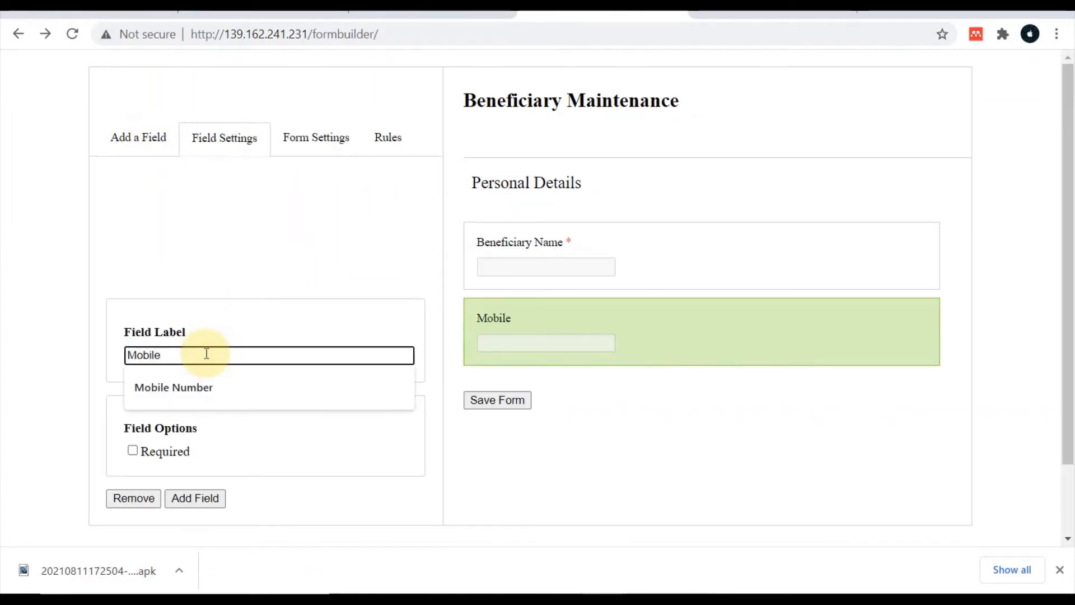
{"action": "type", "text": " Number"}
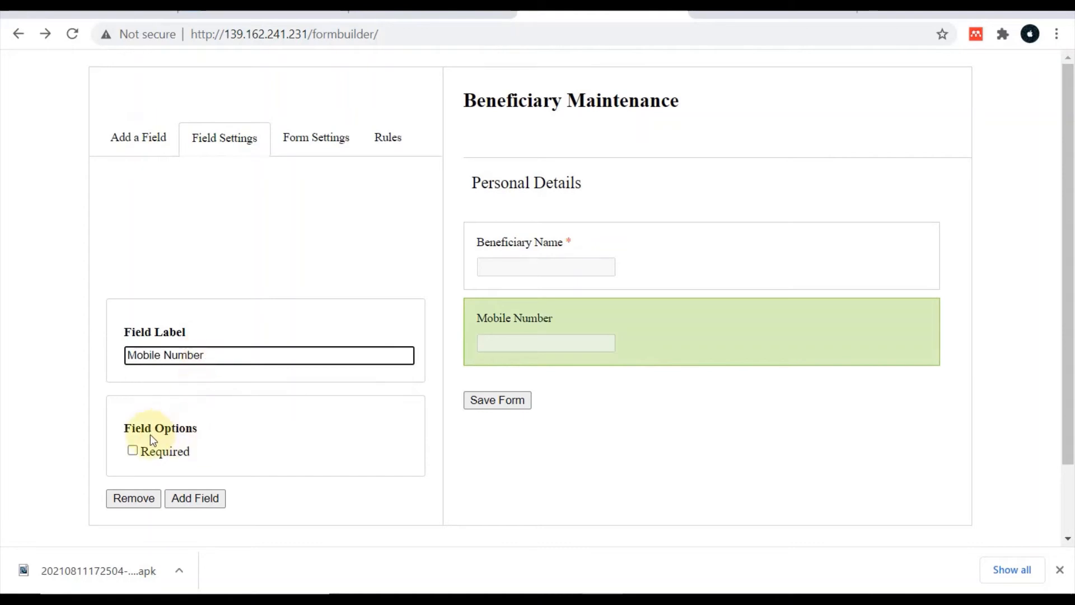
Step: Make Mobile Number required, then add a required single-line text field labelled Email below it
{"action": "left_click", "coordinate": [141, 452]}
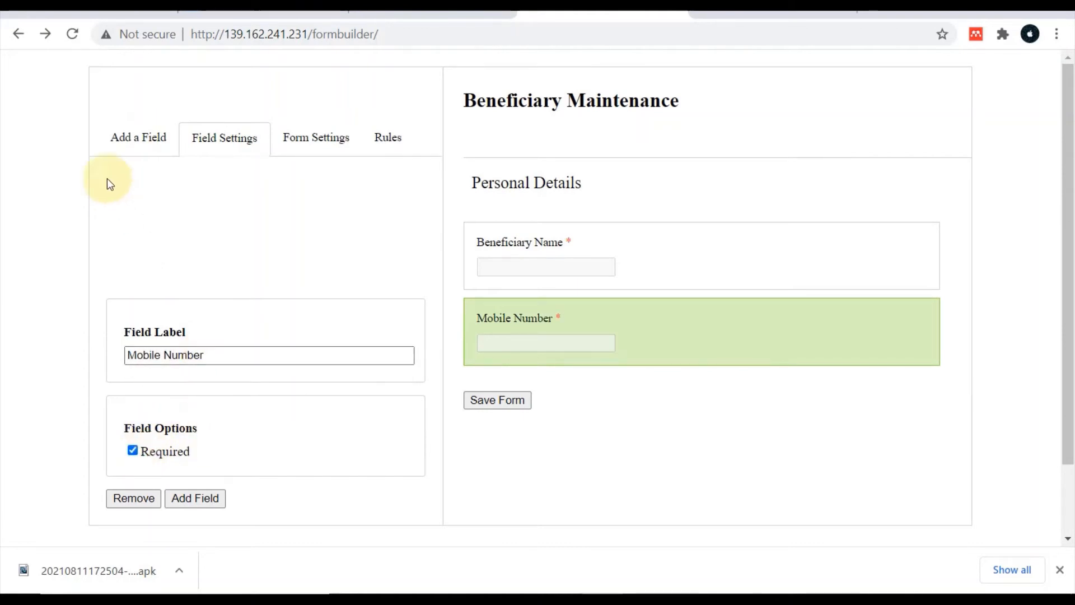
{"action": "left_click", "coordinate": [153, 142]}
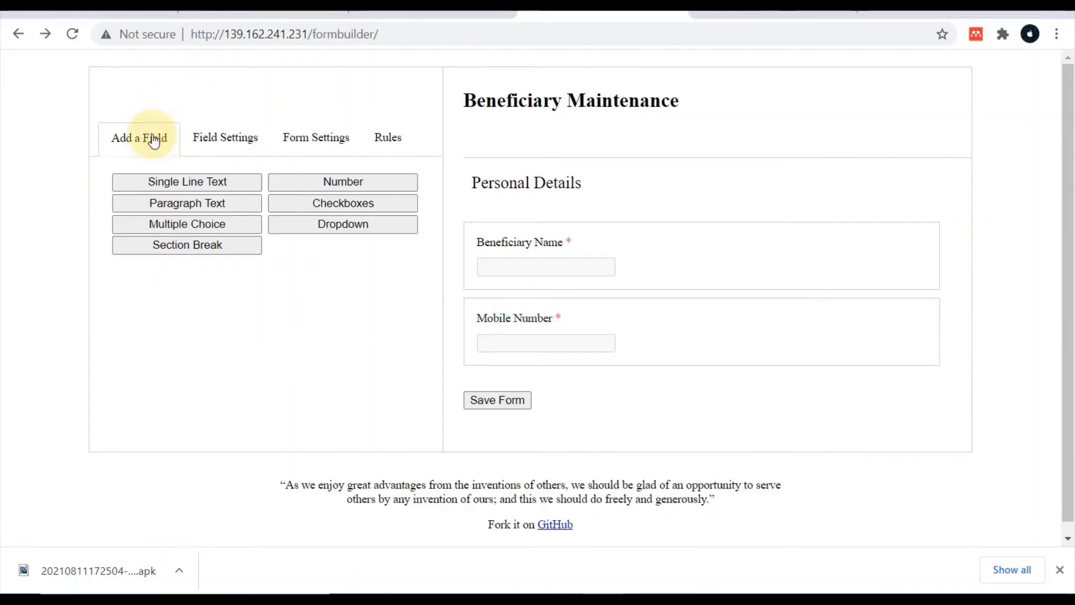
{"action": "left_click", "coordinate": [208, 182]}
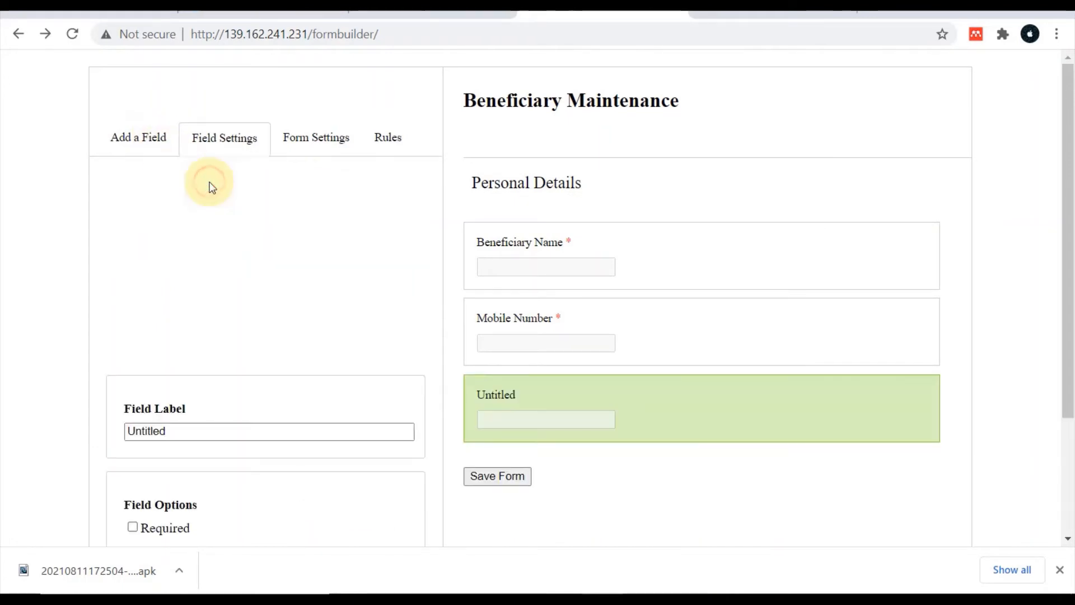
{"action": "left_click", "coordinate": [231, 433]}
{"action": "key", "text": "ctrl+a"}
{"action": "type", "text": "Em"}
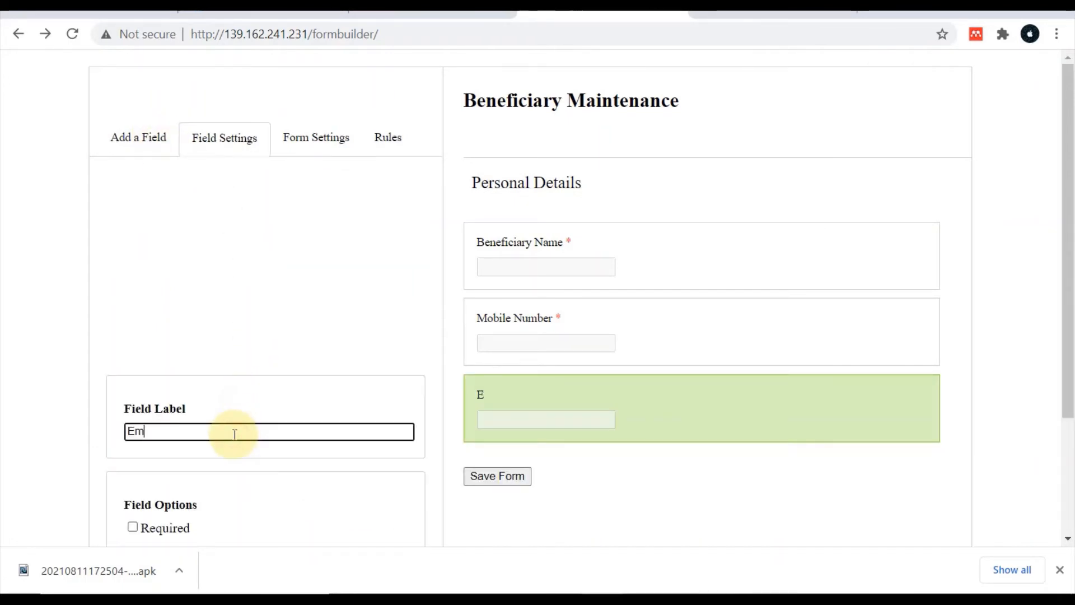
{"action": "type", "text": "ail"}
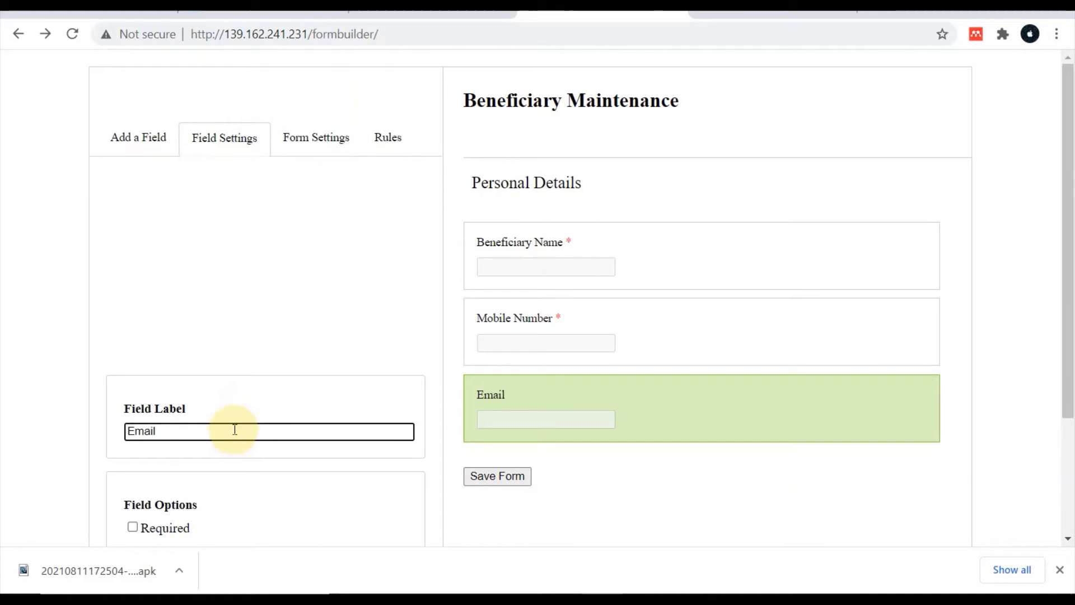
{"action": "left_click", "coordinate": [133, 526]}
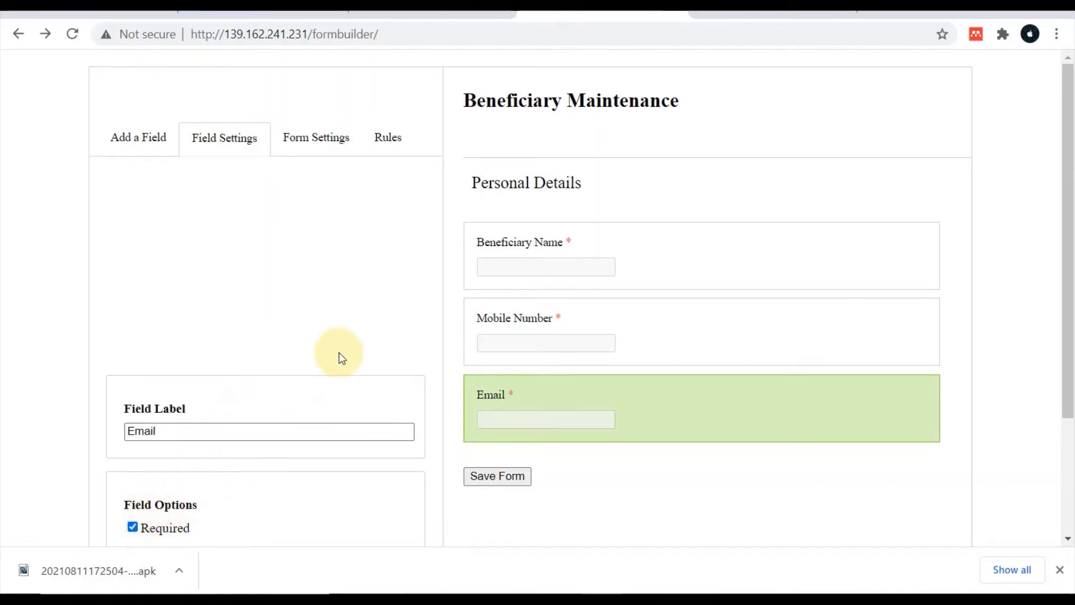
Step: Add a single-line text field below Email and label it Address
{"action": "left_click", "coordinate": [167, 143]}
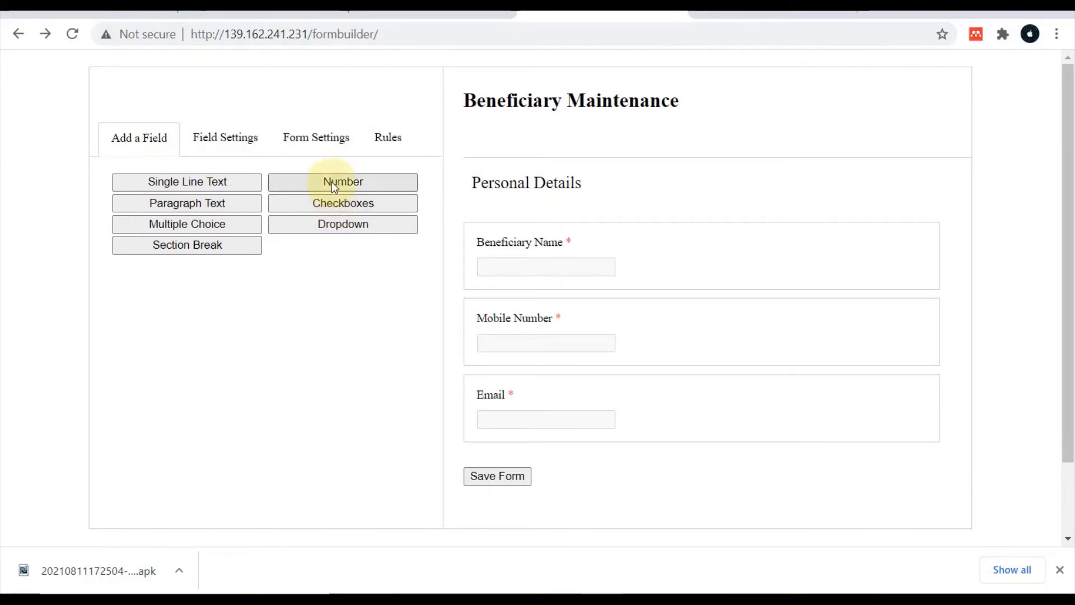
{"action": "left_click", "coordinate": [240, 180]}
{"action": "left_click", "coordinate": [208, 506]}
{"action": "key", "text": "ctrl+a"}
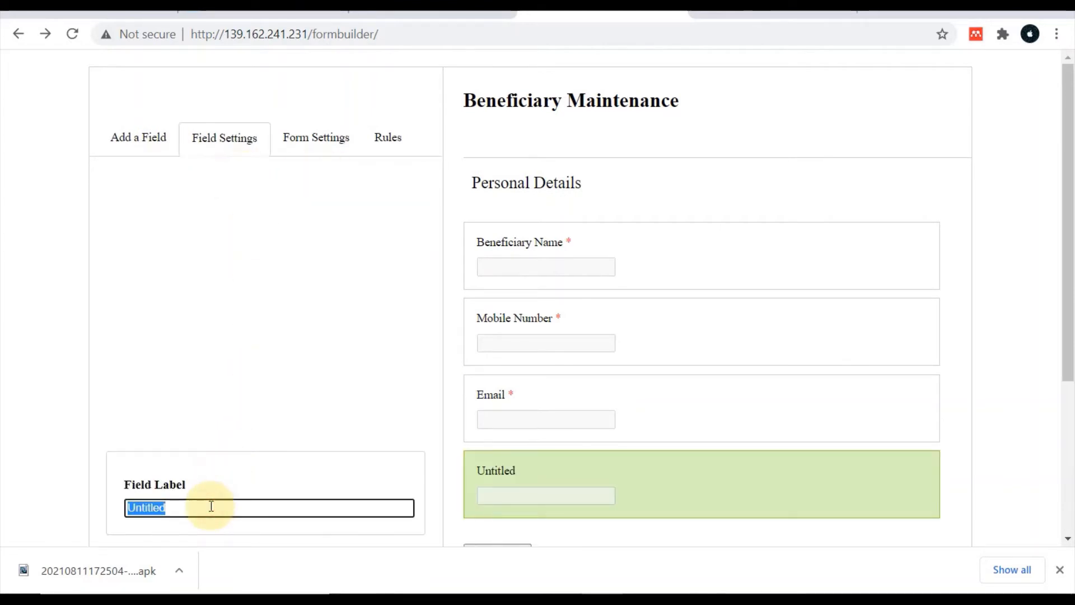
{"action": "type", "text": "Address"}
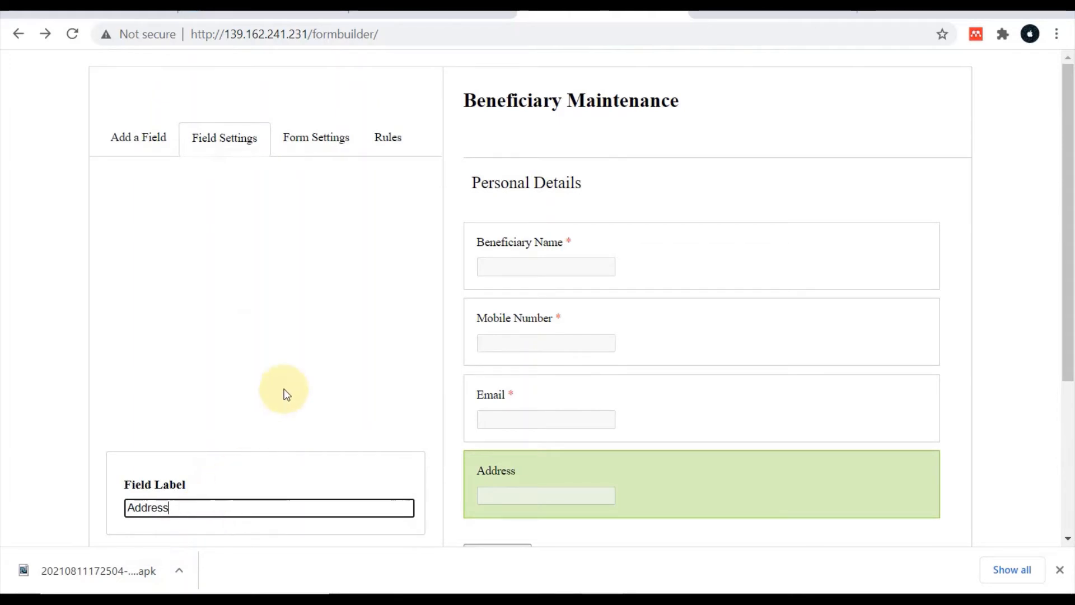
{"action": "scroll", "coordinate": [283, 392], "scroll_direction": "down", "scroll_amount": 2}
{"action": "scroll", "coordinate": [210, 469], "scroll_direction": "up", "scroll_amount": 2}
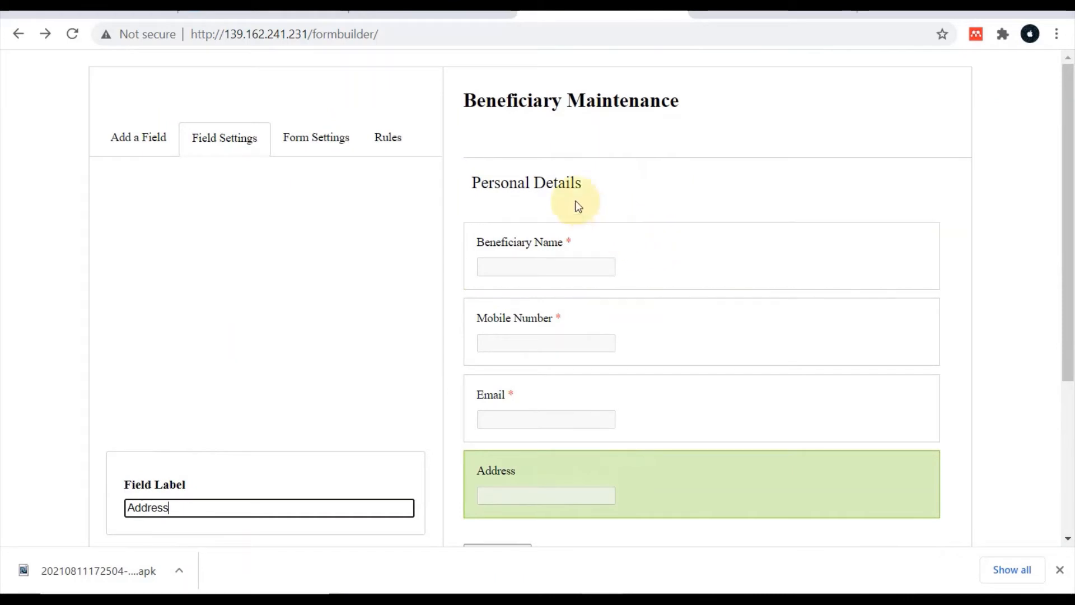
Step: Clear the label of the Personal Details section heading and save the form
{"action": "left_click", "coordinate": [552, 187]}
{"action": "triple_click", "coordinate": [298, 203]}
{"action": "key", "text": "BackSpace"}
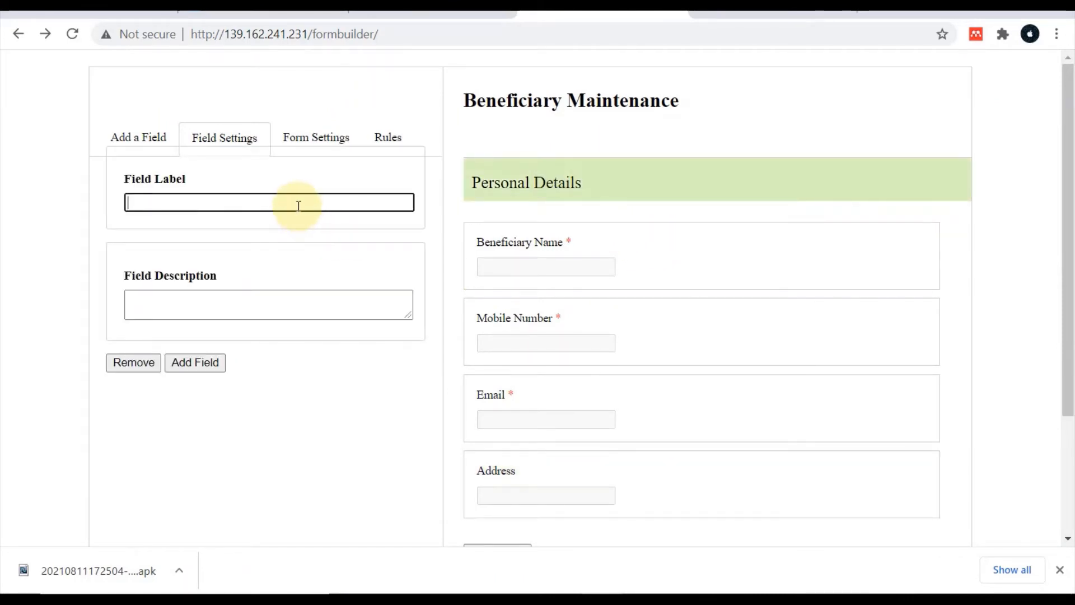
{"action": "left_click", "coordinate": [128, 138]}
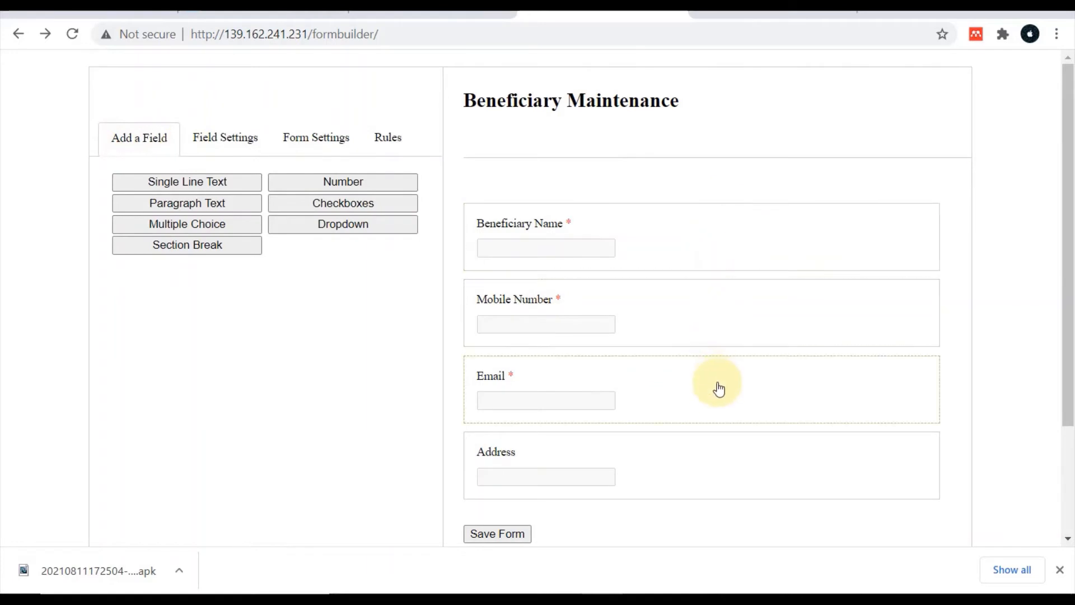
{"action": "scroll", "coordinate": [706, 404], "scroll_direction": "down", "scroll_amount": 2}
{"action": "left_click", "coordinate": [520, 431]}
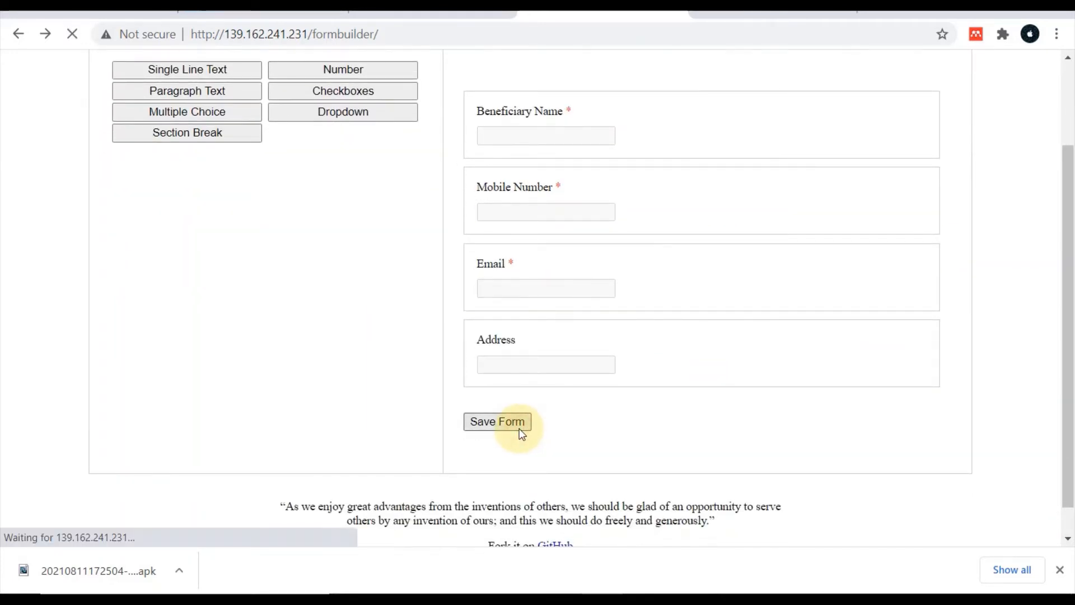
Step: Inspect the rendered Beneficiary Maintenance page and copy its div element with class container
{"action": "right_click", "coordinate": [97, 226]}
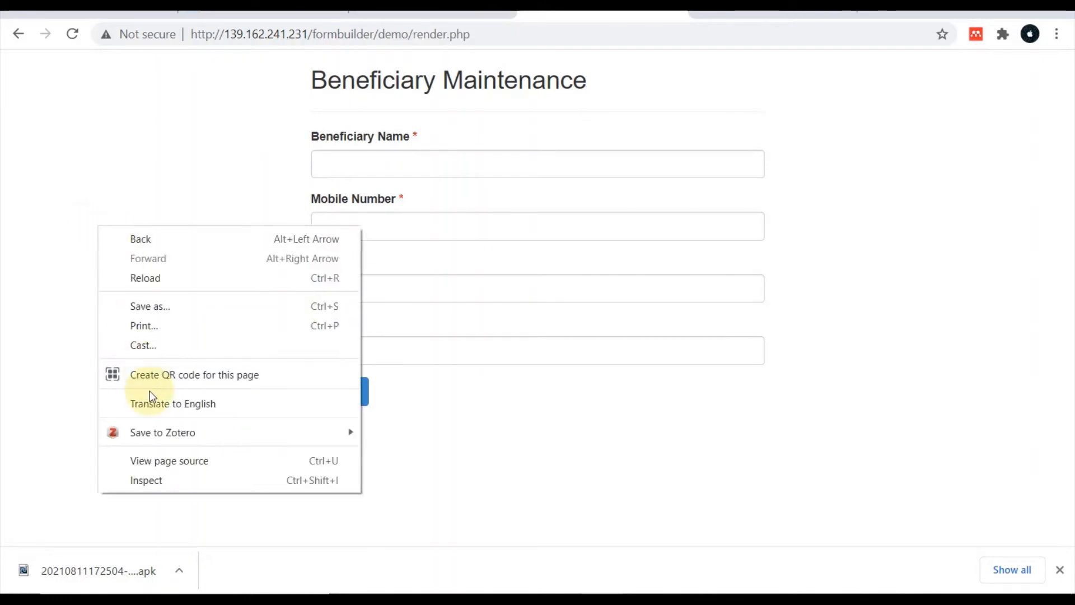
{"action": "left_click", "coordinate": [175, 480]}
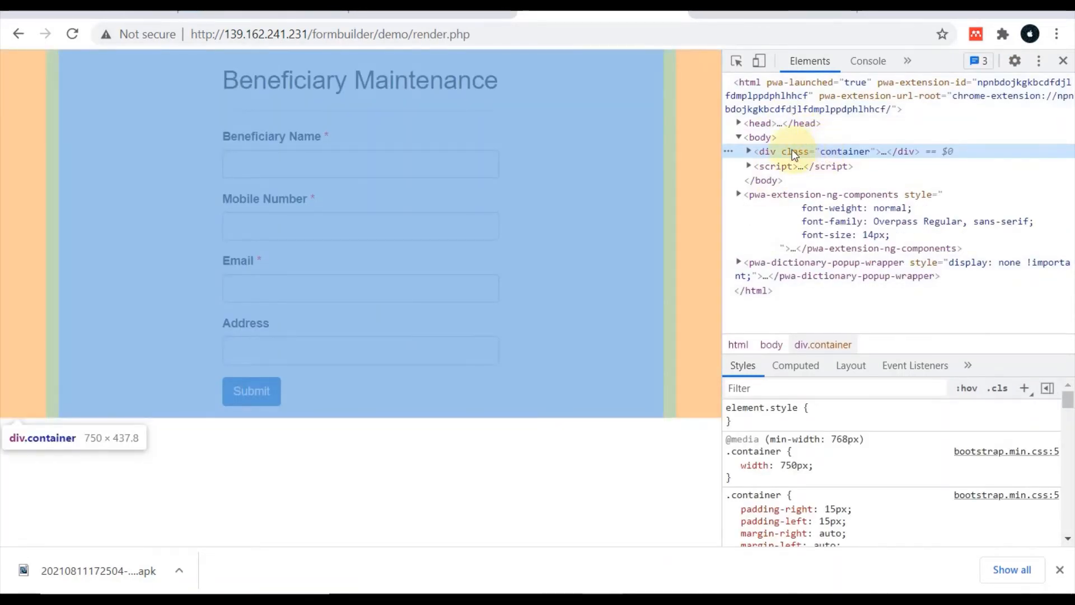
{"action": "right_click", "coordinate": [791, 150]}
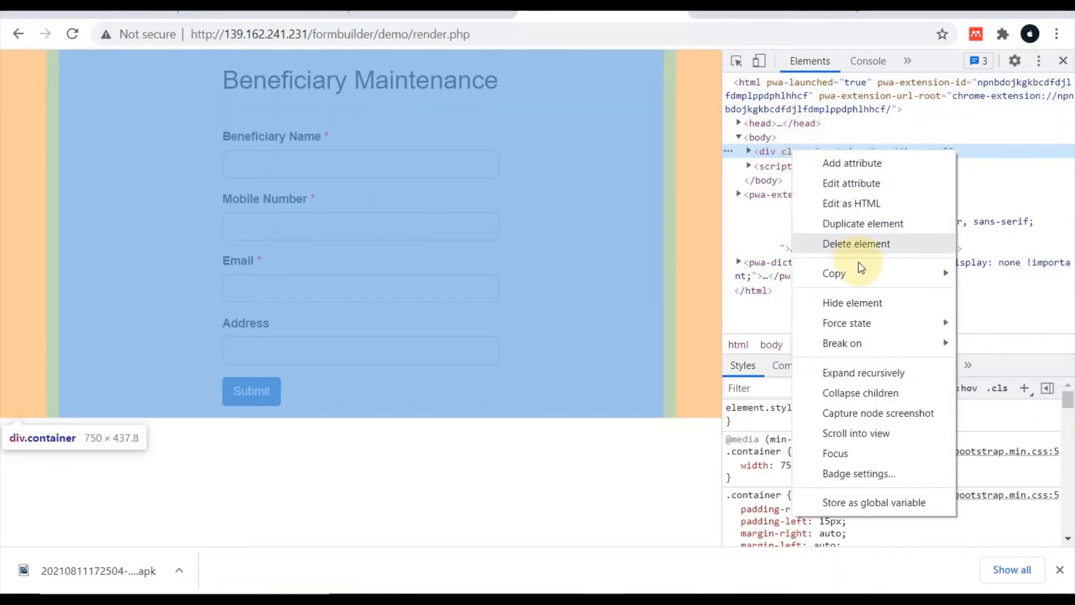
{"action": "mouse_move", "coordinate": [800, 273]}
{"action": "left_click", "coordinate": [754, 293]}
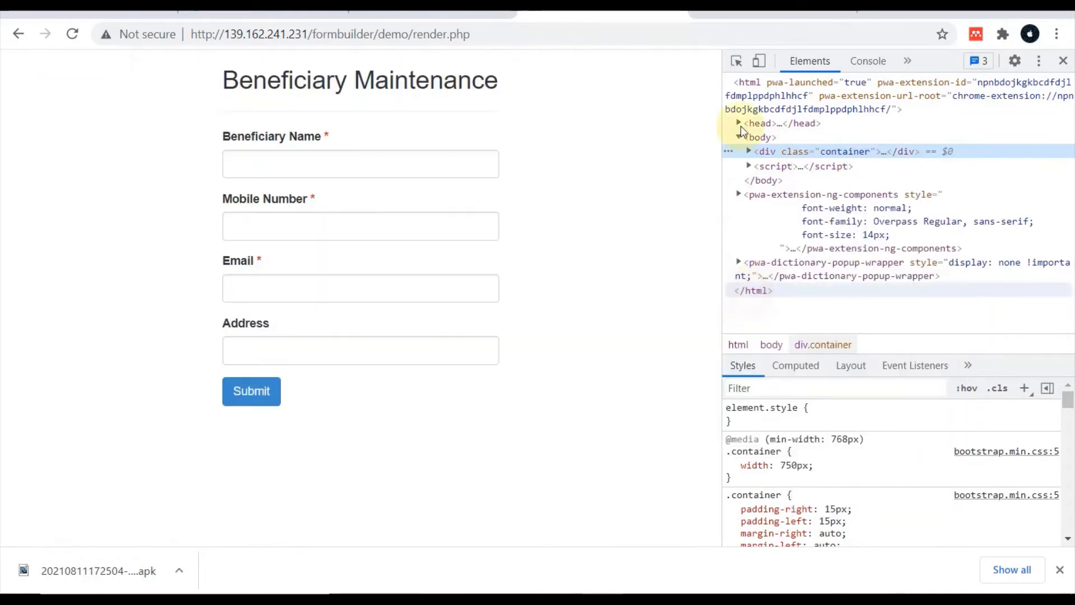
Step: Reload the FreeFormatter HTML Formatter page, paste the copied form HTML and format it
{"action": "left_click", "coordinate": [752, 9]}
{"action": "left_click", "coordinate": [76, 34]}
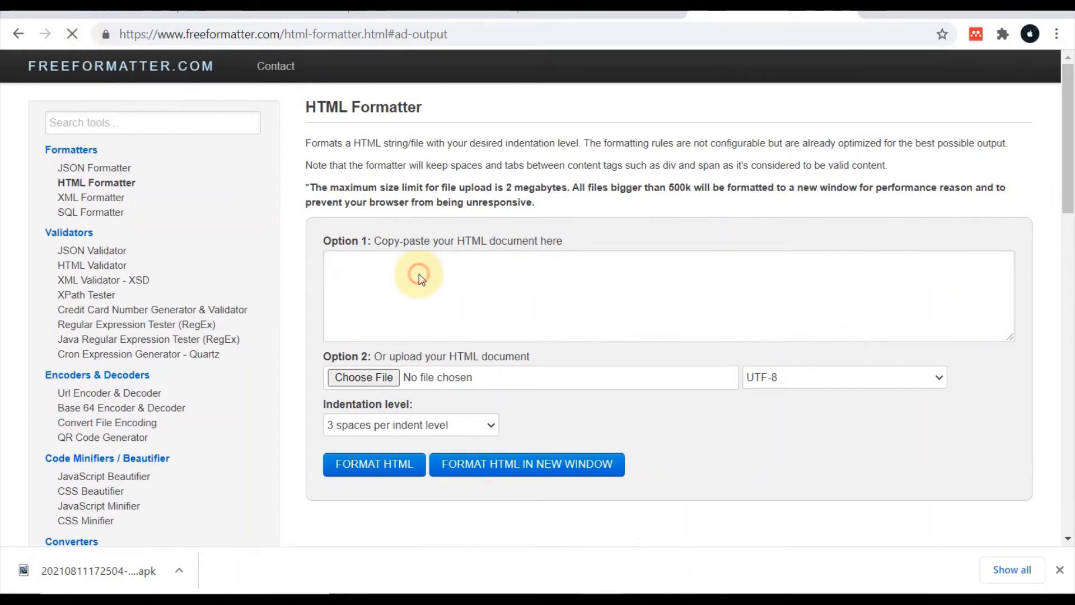
{"action": "left_click", "coordinate": [552, 285]}
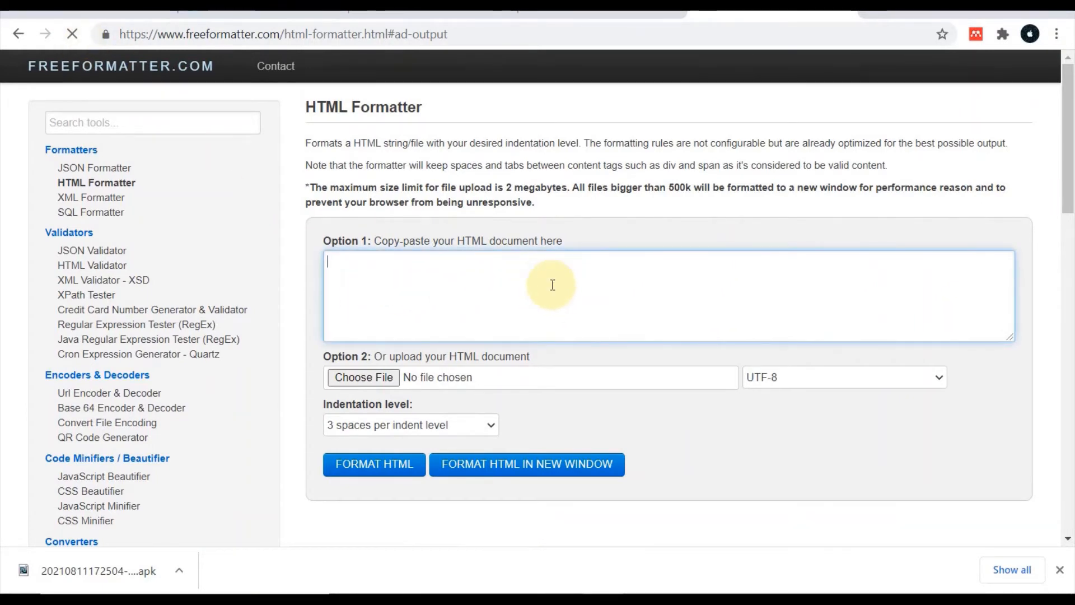
{"action": "key", "text": "ctrl+v"}
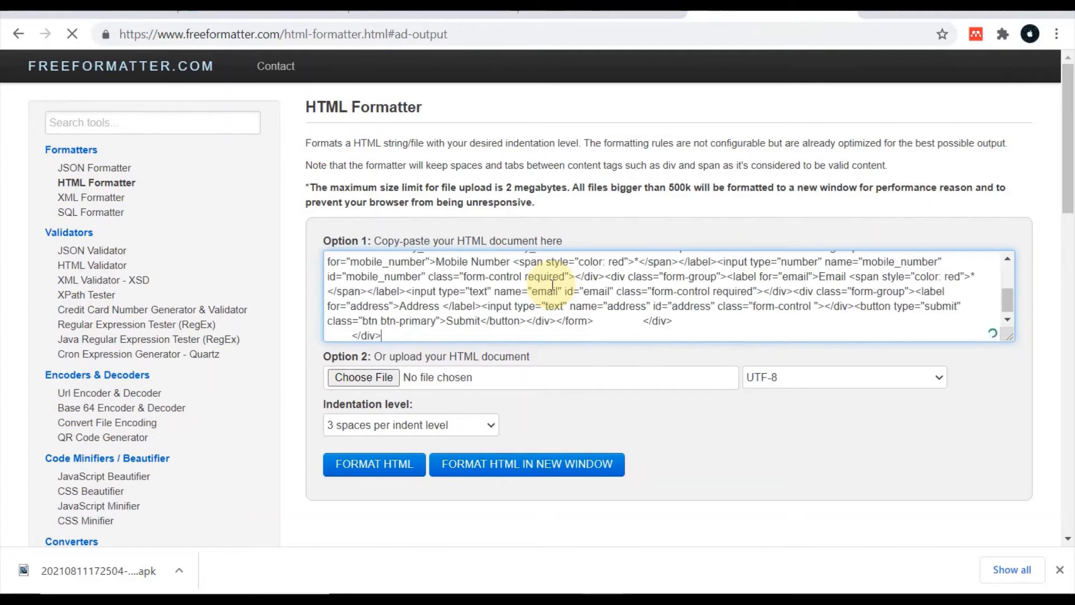
{"action": "left_click", "coordinate": [397, 465]}
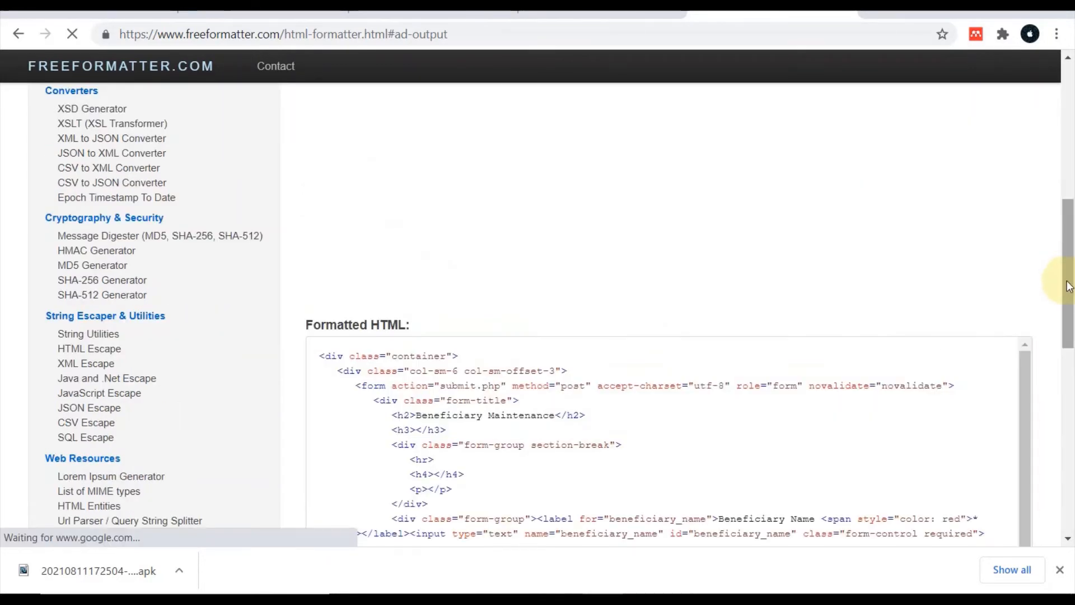
Step: Copy the formatted HTML from the opening container div through the closing div of the Address field, leaving out the Submit button
{"action": "left_click_drag", "start_coordinate": [1057, 281], "coordinate": [1066, 343]}
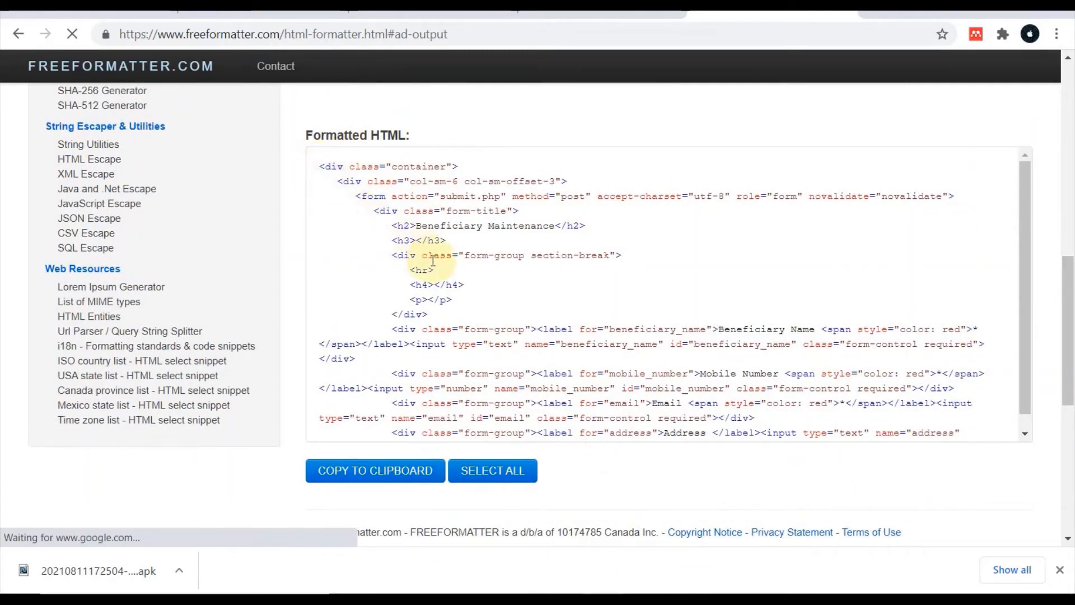
{"action": "left_click", "coordinate": [476, 256], "text": "shift"}
{"action": "left_click", "coordinate": [507, 330], "text": "shift"}
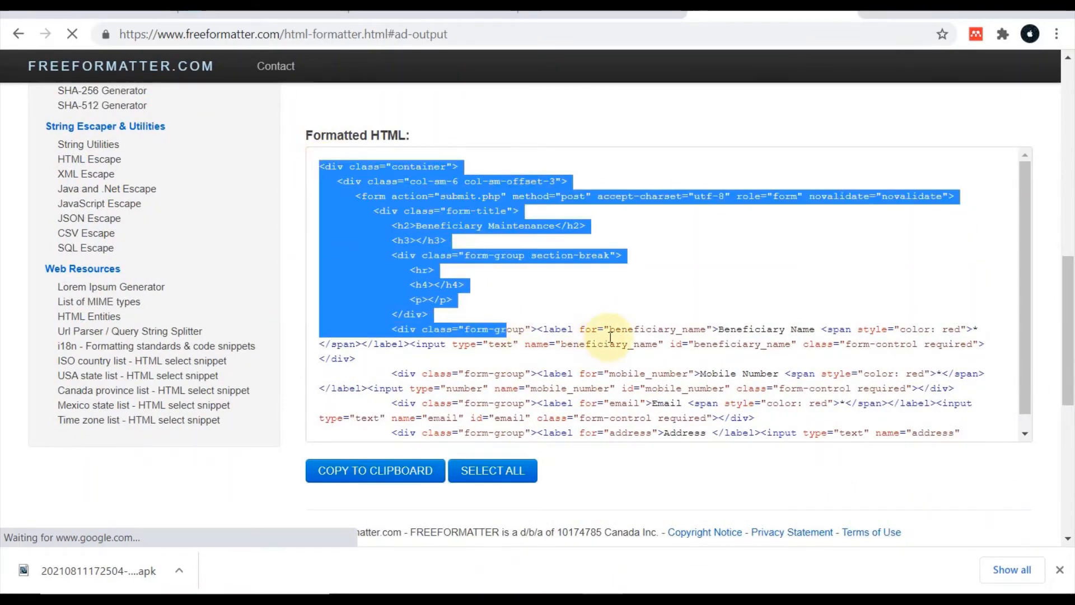
{"action": "scroll", "coordinate": [765, 318], "scroll_direction": "down", "scroll_amount": 2}
{"action": "left_click", "coordinate": [764, 317], "text": "shift"}
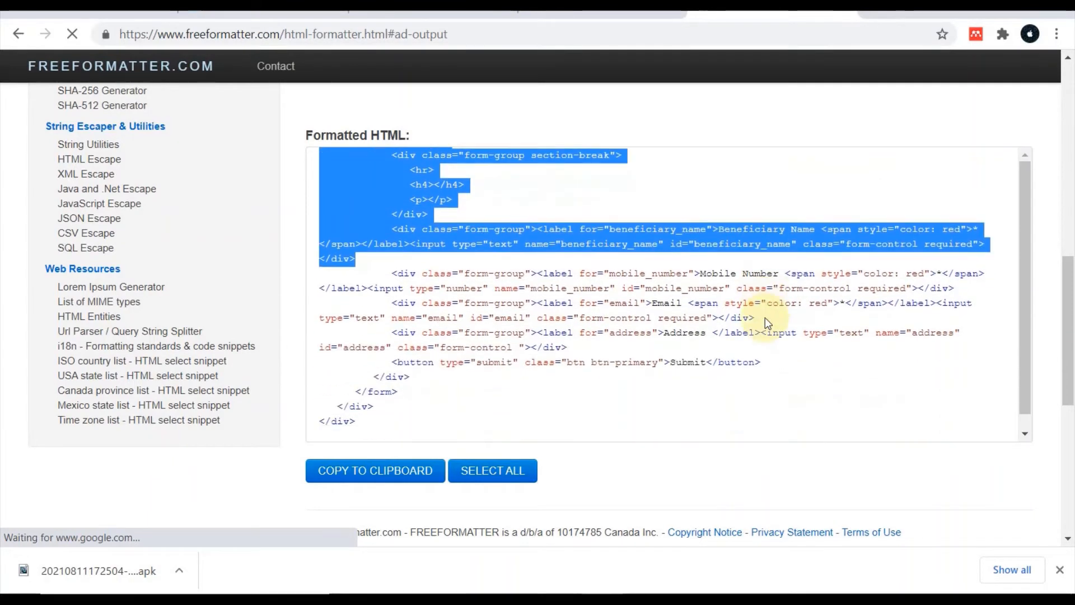
{"action": "left_click", "coordinate": [569, 348], "text": "shift"}
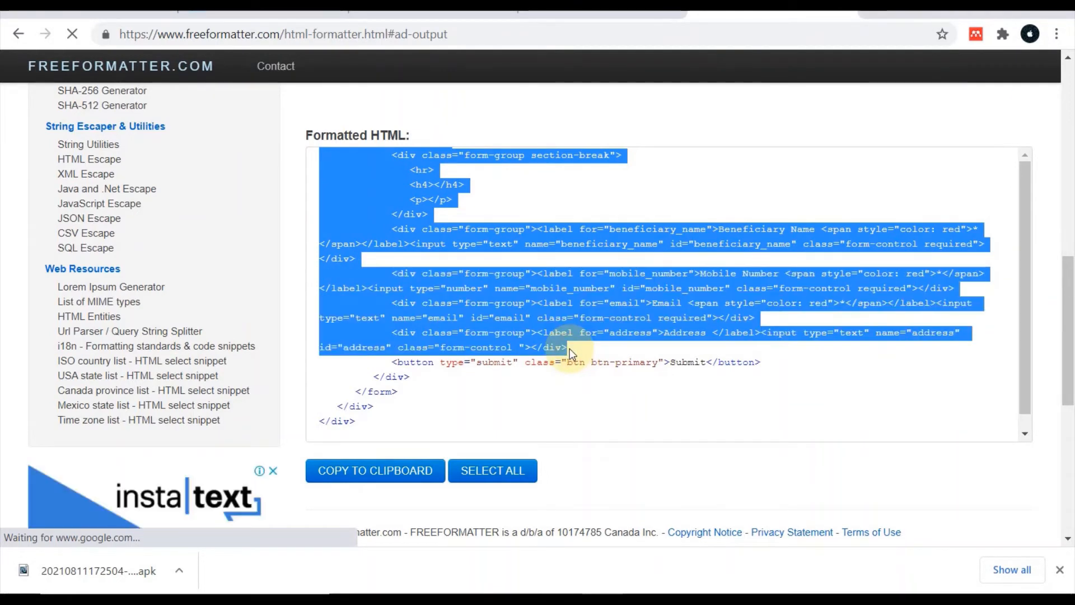
{"action": "right_click", "coordinate": [542, 307]}
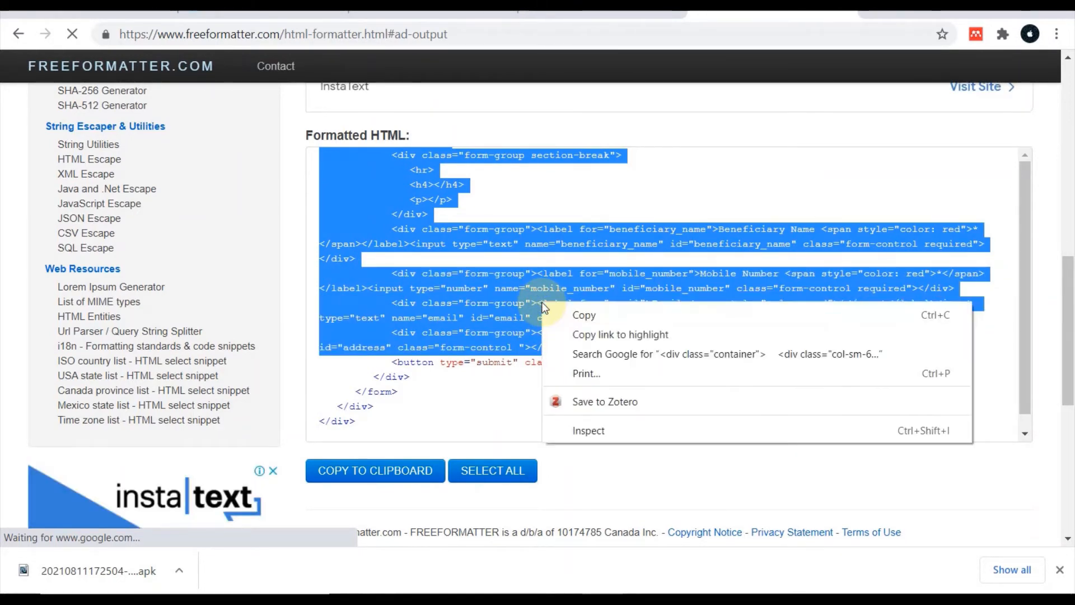
{"action": "left_click", "coordinate": [610, 314]}
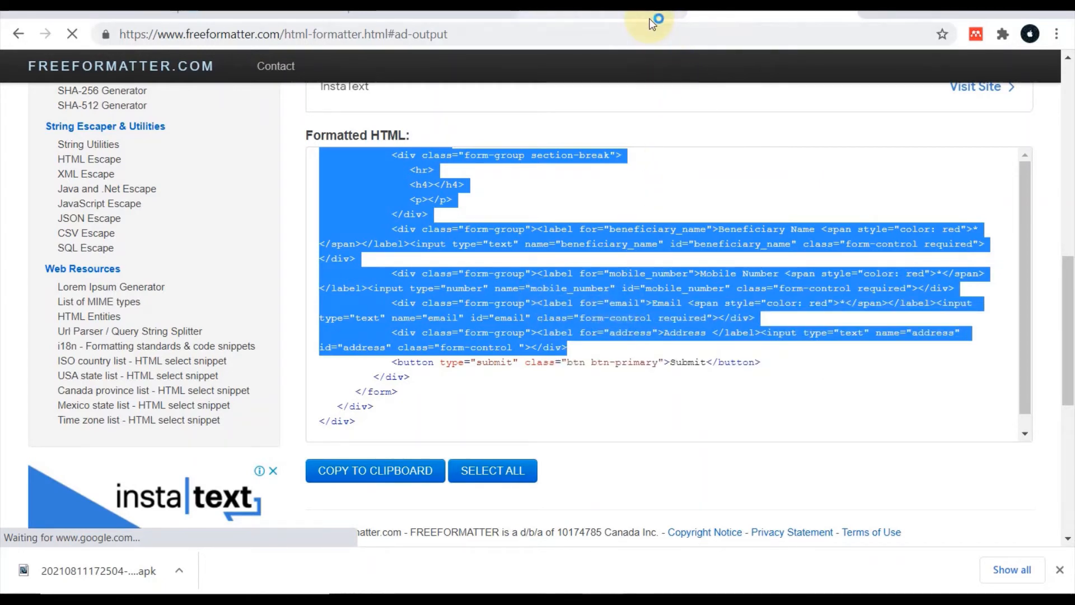
Step: Open Notepad and paste the copied form HTML into a new document
{"action": "key", "text": "super"}
{"action": "type", "text": "notepad"}
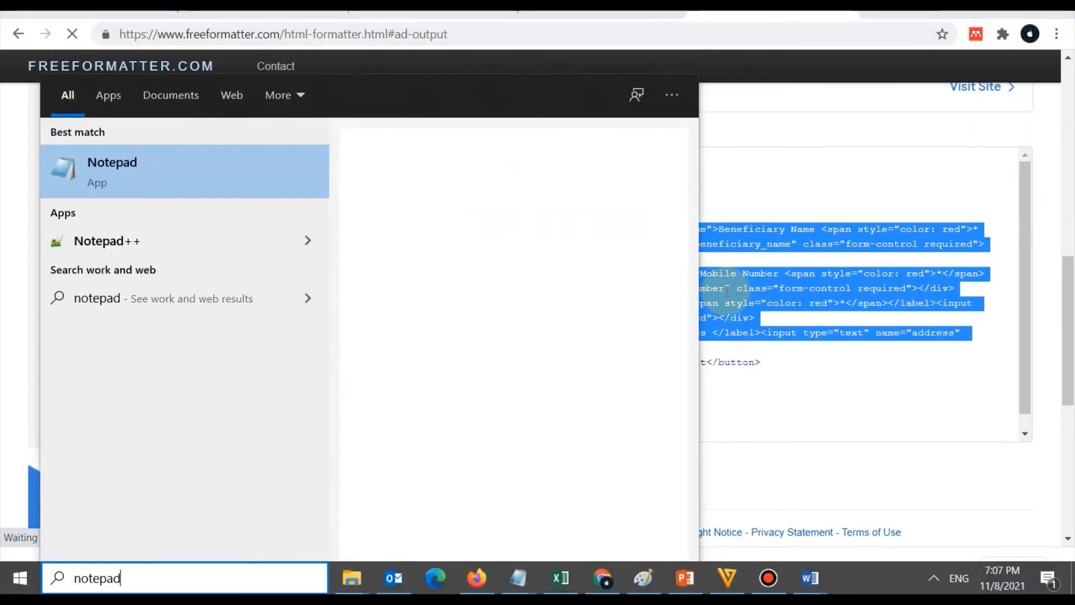
{"action": "key", "text": "Return"}
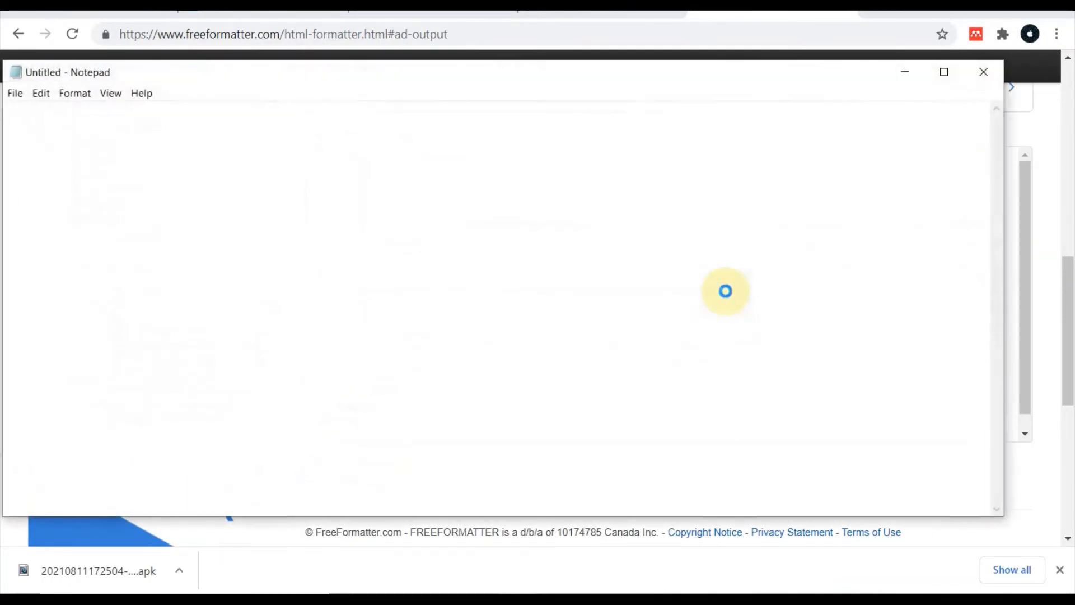
{"action": "key", "text": "ctrl+v"}
Step: Save the text file as NEW_BENEFICIARY_MAINTENANCE_BODY.txt in the Aug 2021 folder, replacing the existing file, and close Notepad
{"action": "left_click", "coordinate": [14, 93]}
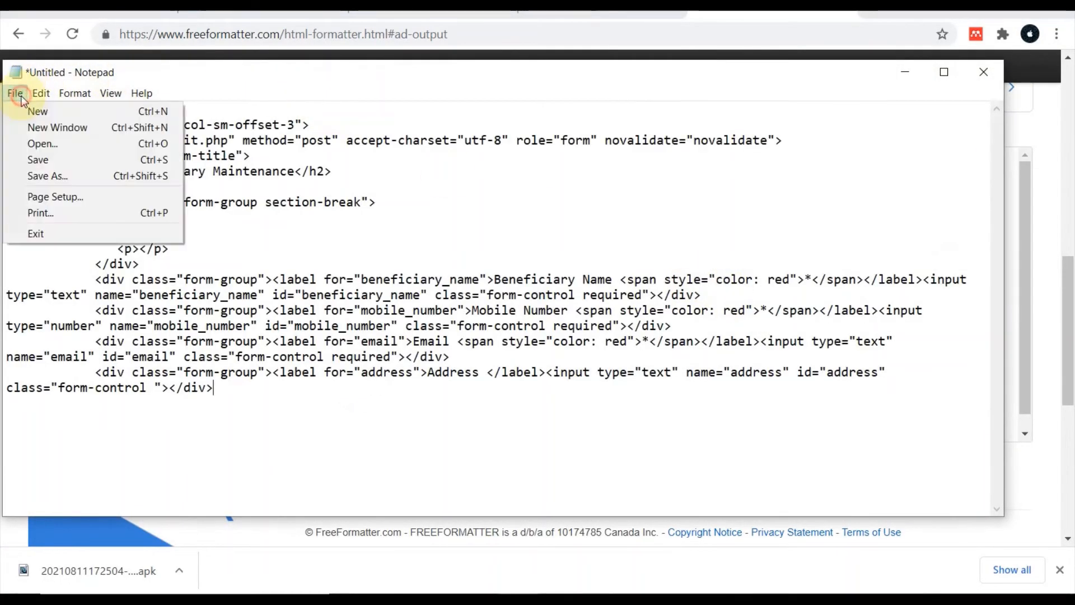
{"action": "left_click", "coordinate": [66, 174]}
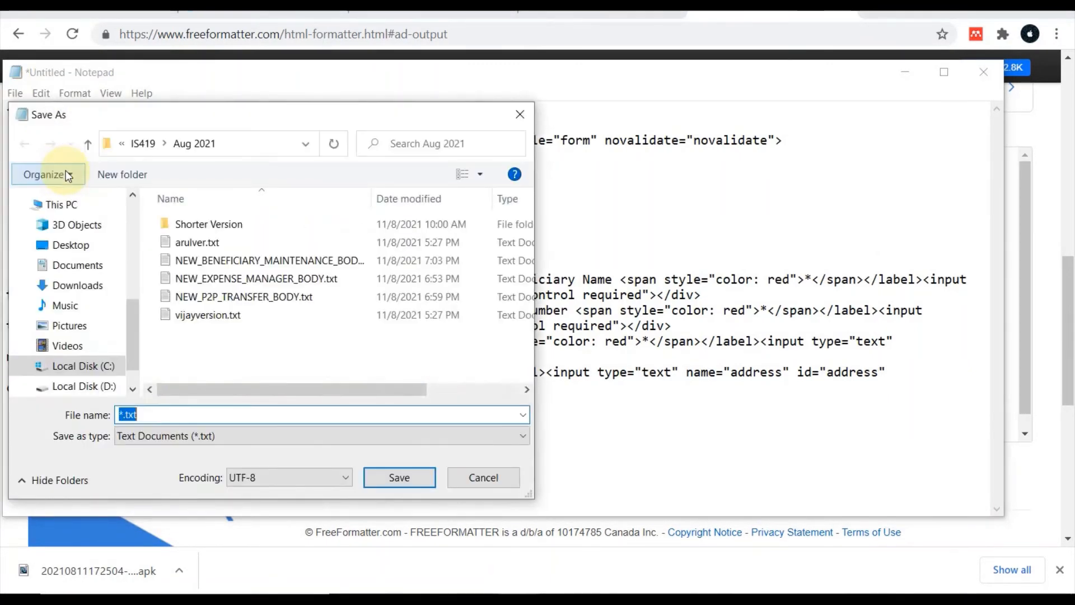
{"action": "left_click", "coordinate": [282, 261]}
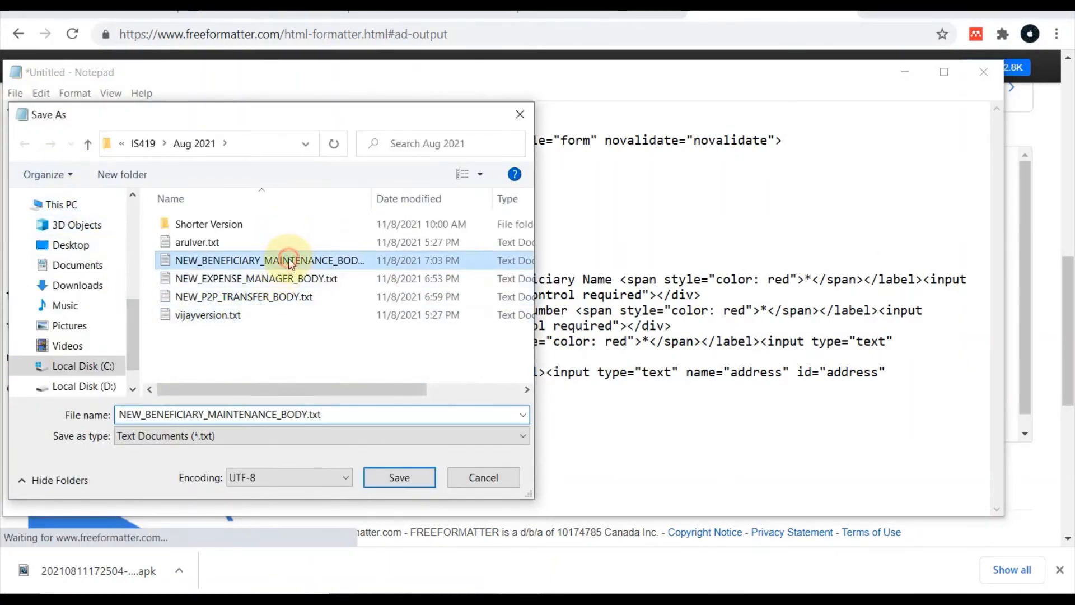
{"action": "left_click", "coordinate": [399, 477]}
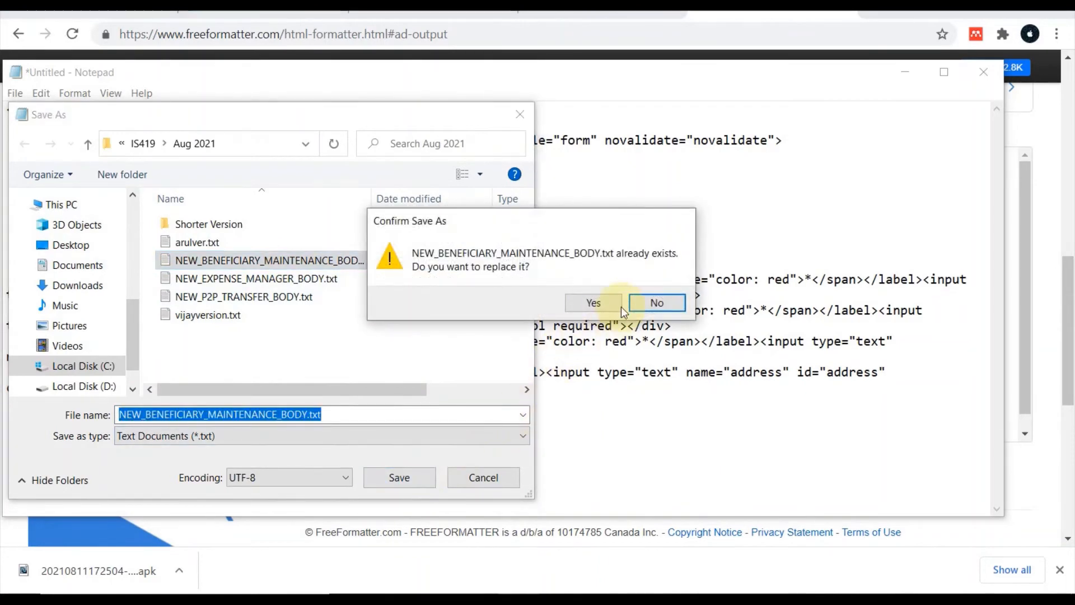
{"action": "left_click", "coordinate": [622, 302]}
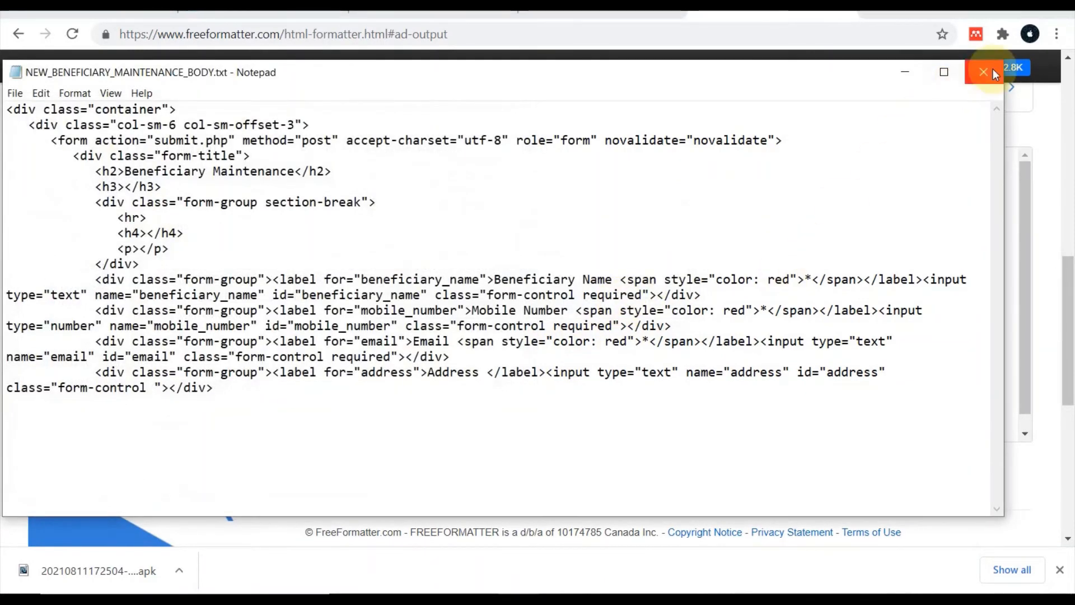
{"action": "left_click", "coordinate": [984, 72]}
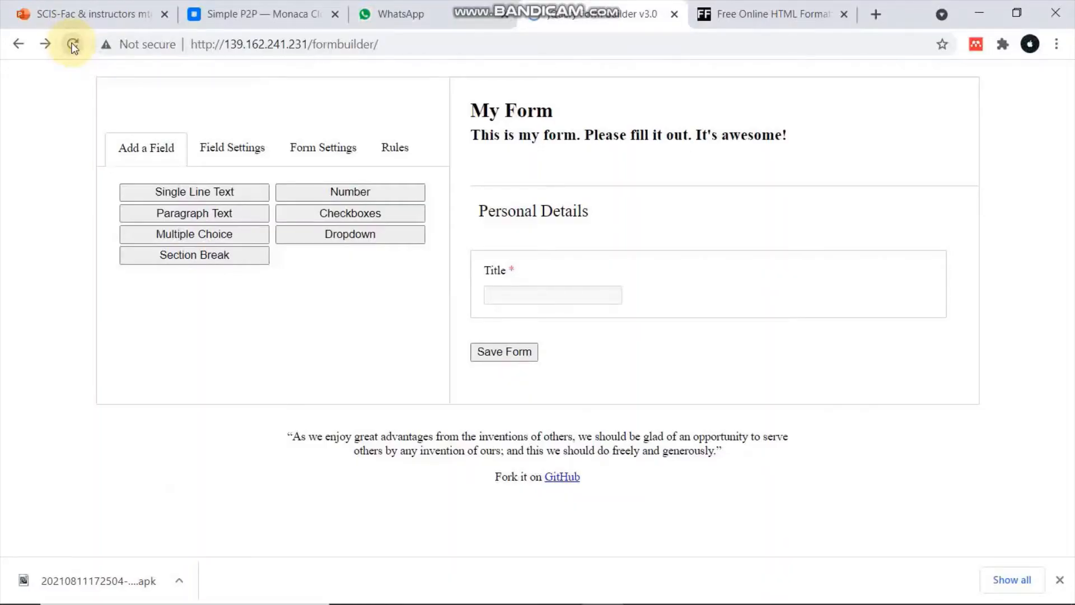
Step: Reload the form builder for a fresh form, set its title to P2P Transfer and clear its description
{"action": "left_click", "coordinate": [72, 43]}
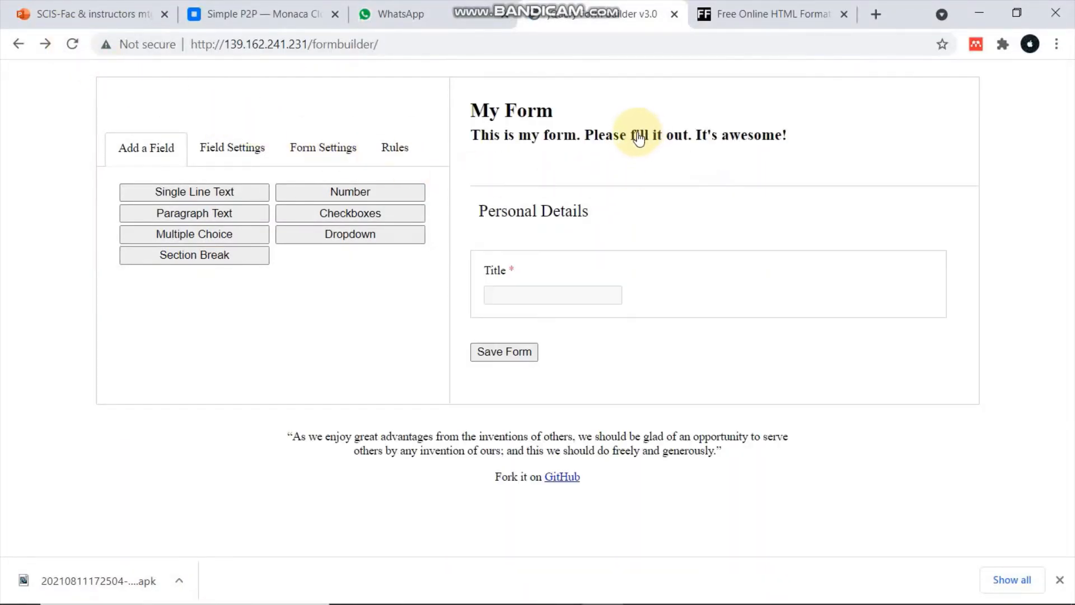
{"action": "left_click", "coordinate": [638, 132]}
{"action": "left_click", "coordinate": [210, 243]}
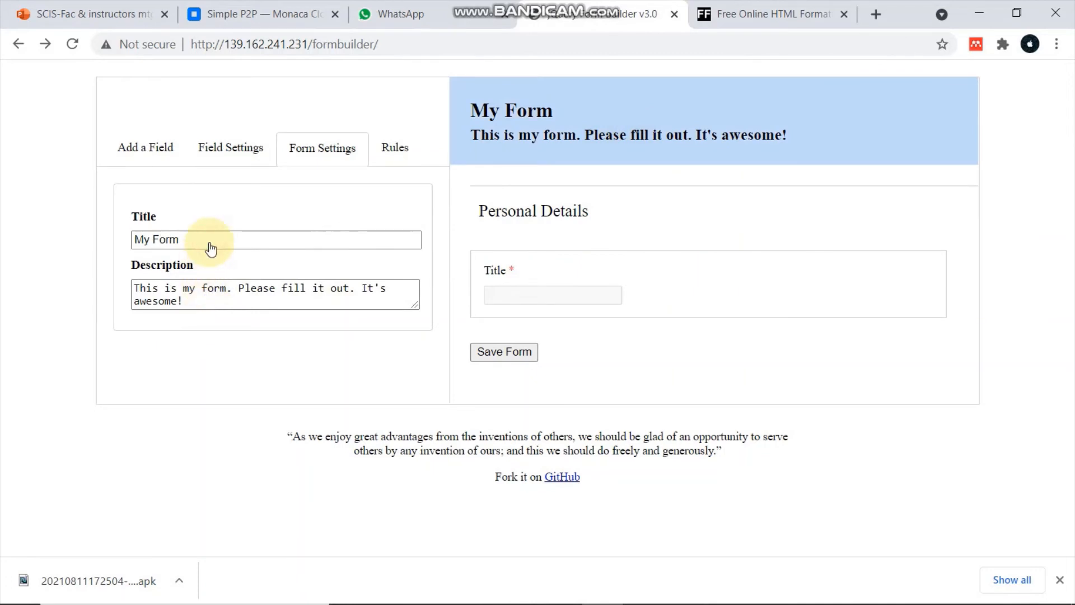
{"action": "triple_click", "coordinate": [224, 238]}
{"action": "type", "text": "P2P"}
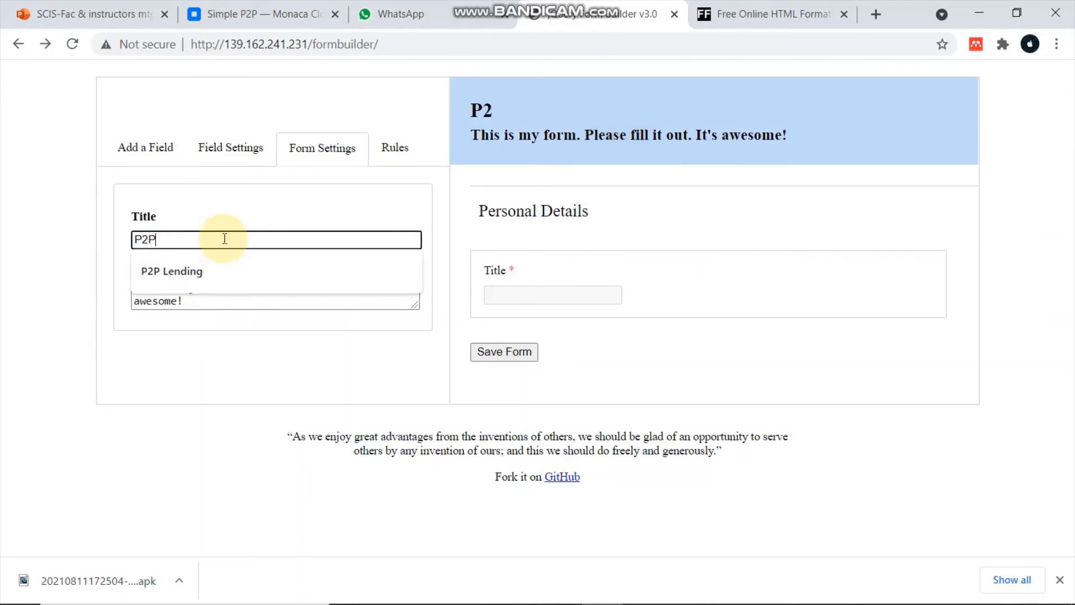
{"action": "type", "text": " Transfer"}
{"action": "key", "text": "Tab"}
{"action": "key", "text": "ctrl+a"}
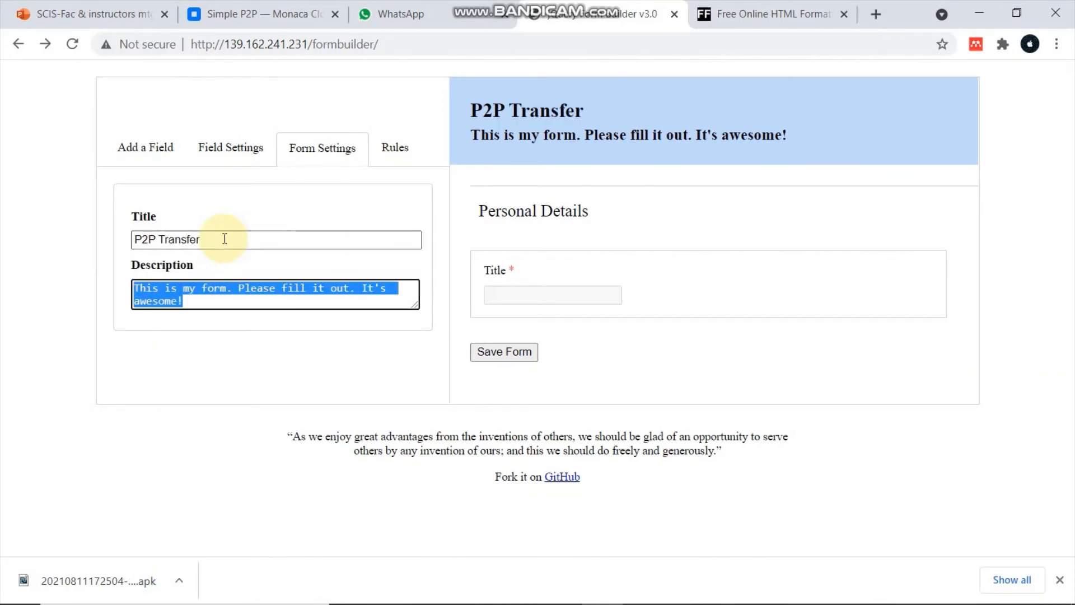
{"action": "key", "text": "BackSpace"}
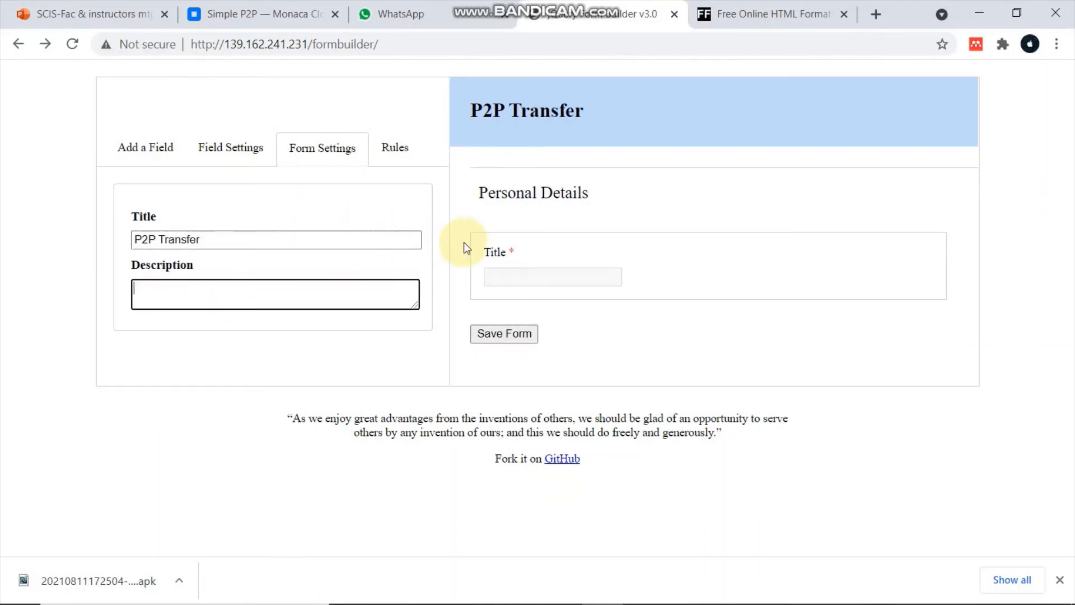
Step: Change the label of the required Title field to Date Spent
{"action": "left_click", "coordinate": [510, 251]}
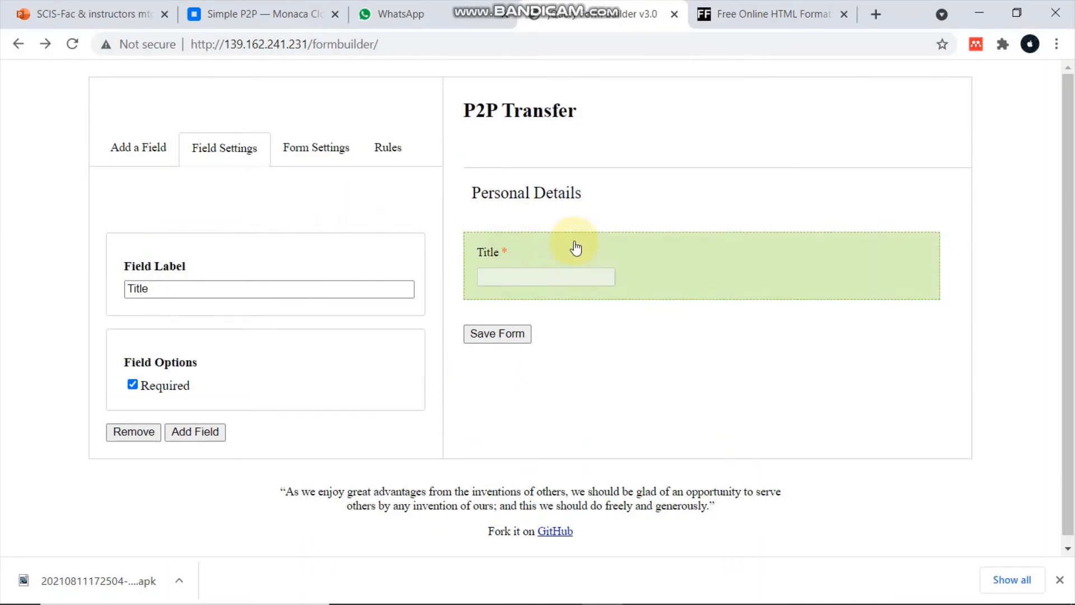
{"action": "left_click", "coordinate": [568, 204]}
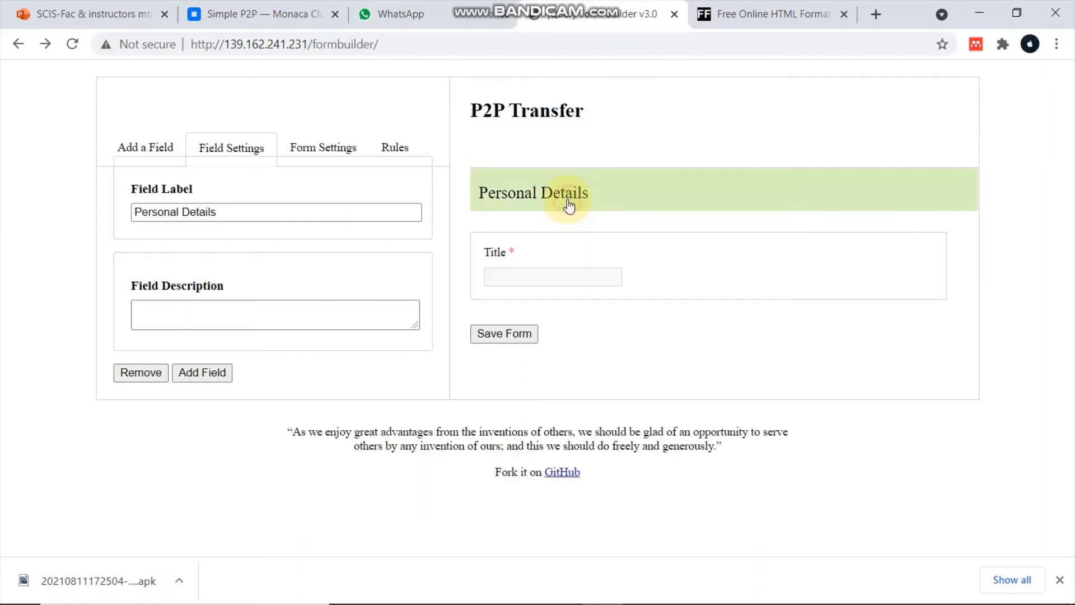
{"action": "left_click", "coordinate": [513, 251]}
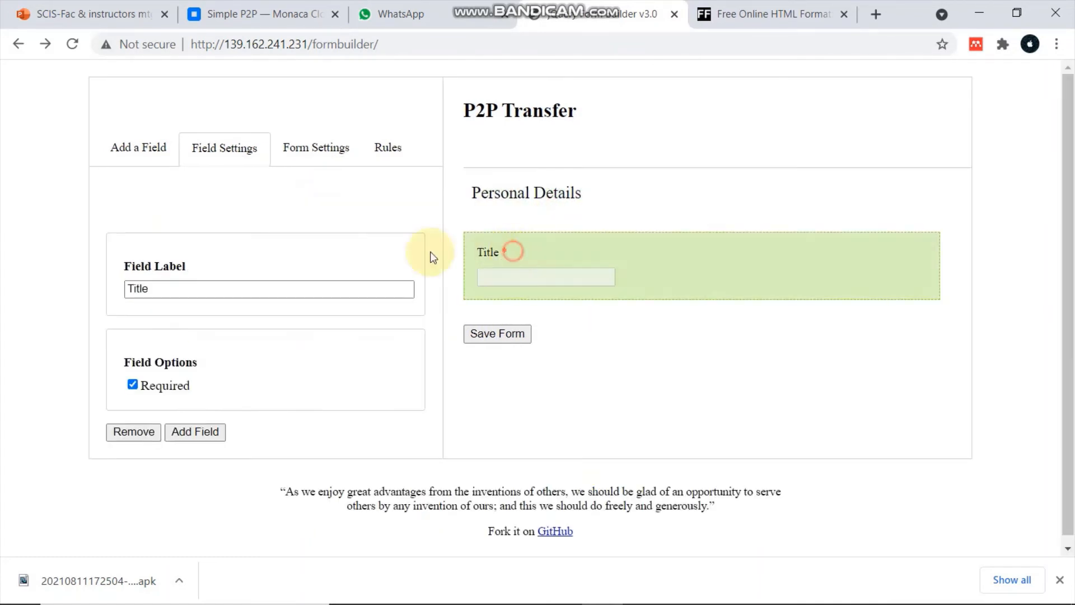
{"action": "double_click", "coordinate": [218, 295]}
{"action": "type", "text": "Date Spent"}
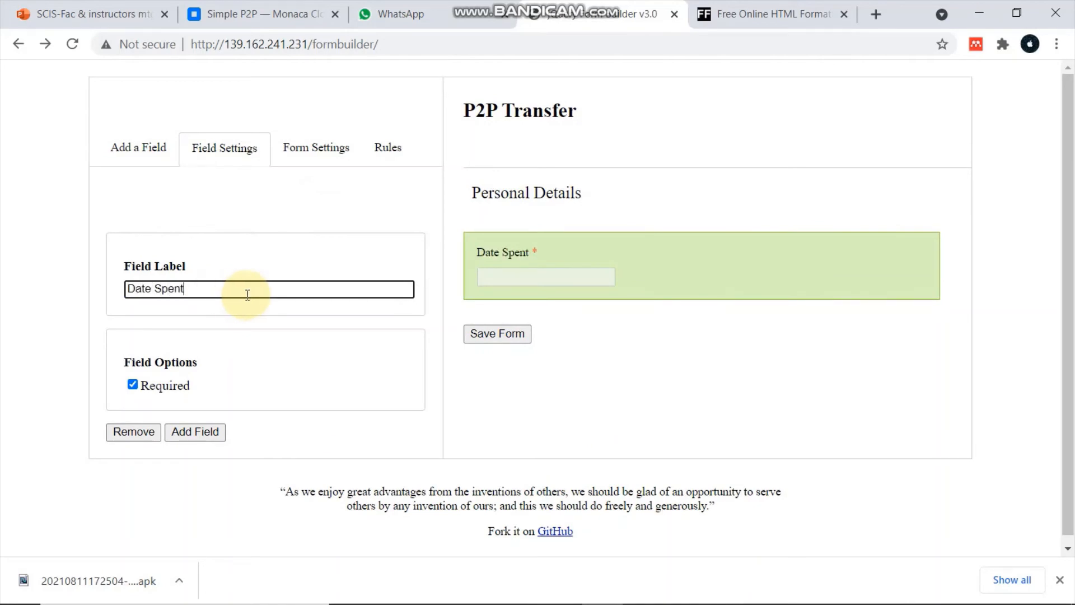
Step: Clear the label of the Personal Details section heading
{"action": "left_click", "coordinate": [532, 199]}
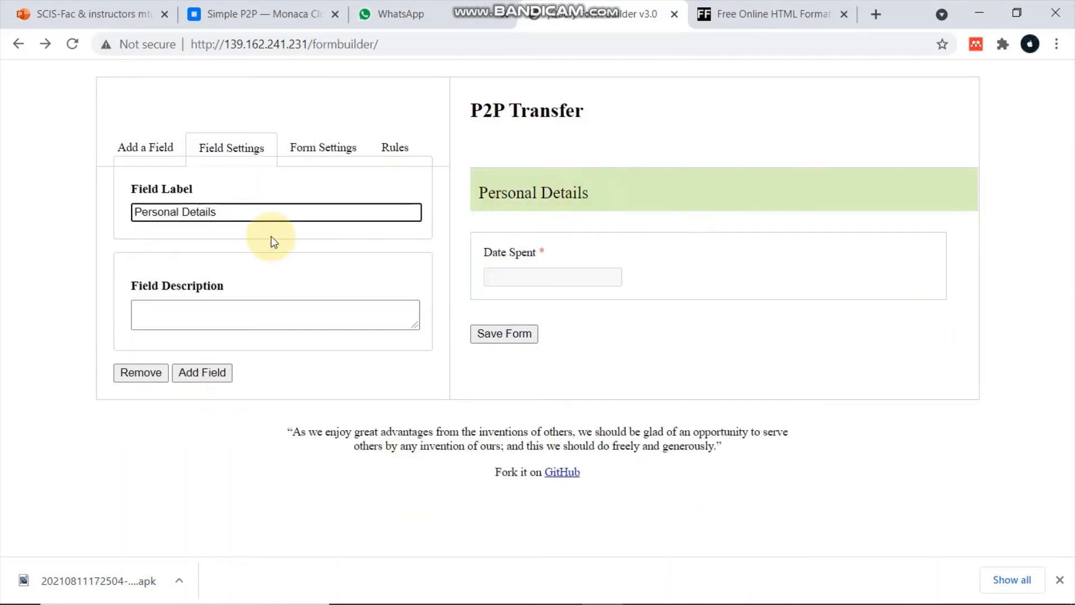
{"action": "key", "text": "ctrl+a"}
{"action": "key", "text": "BackSpace"}
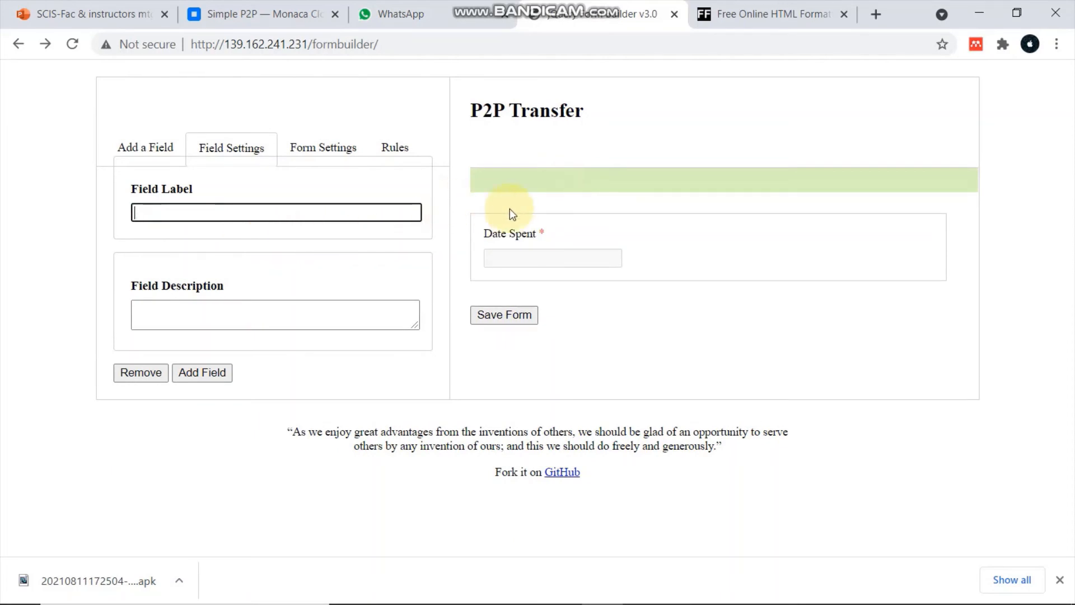
{"action": "left_click", "coordinate": [506, 227]}
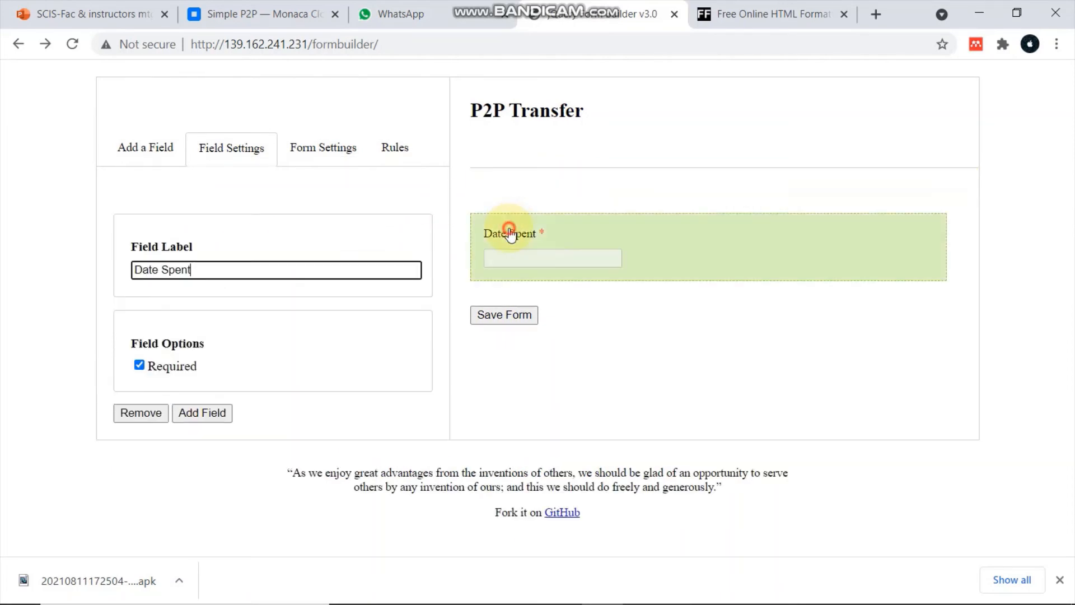
Step: Add a dropdown field labelled Paid To and make it required
{"action": "left_click", "coordinate": [160, 146]}
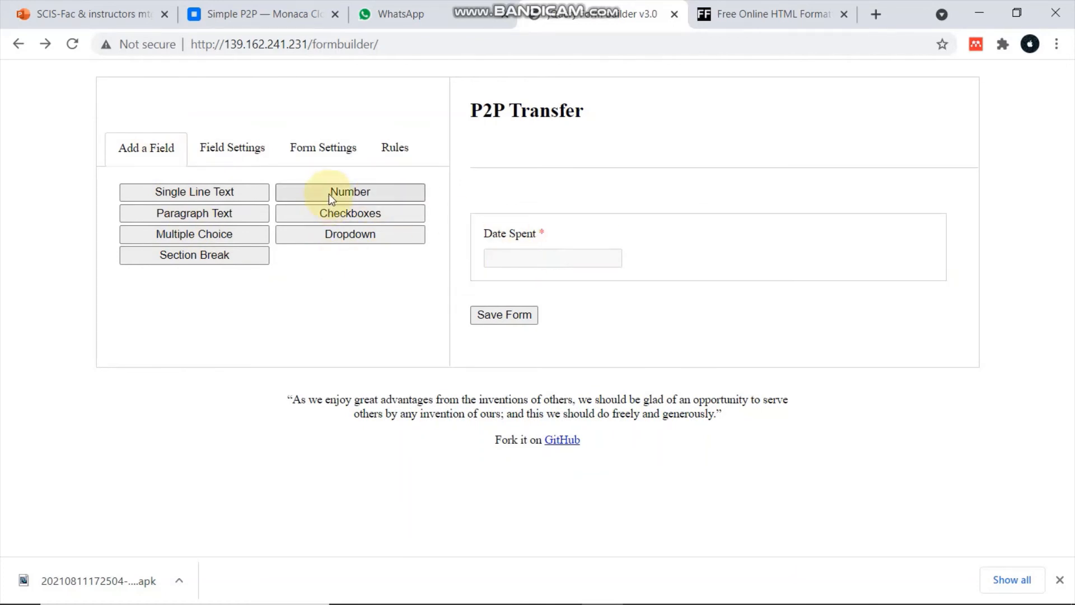
{"action": "left_click", "coordinate": [340, 233]}
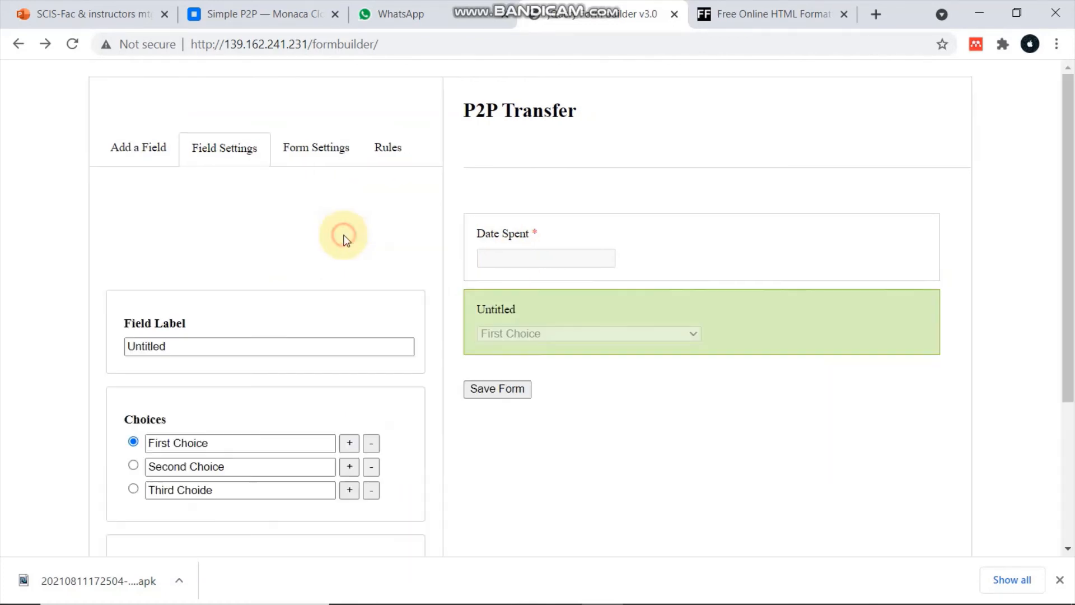
{"action": "left_click", "coordinate": [248, 346]}
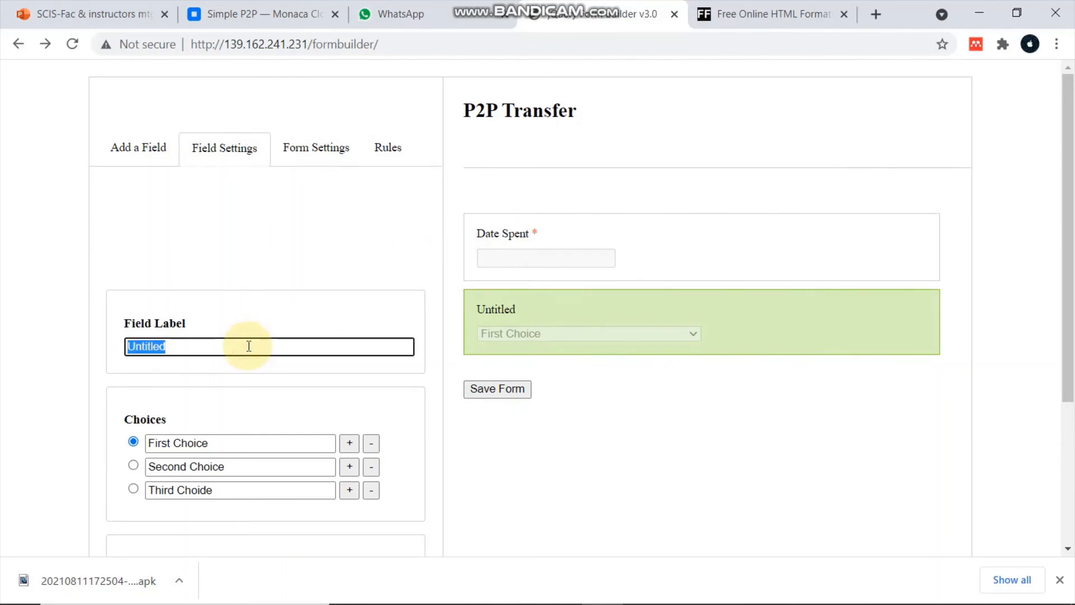
{"action": "type", "text": "Paid To"}
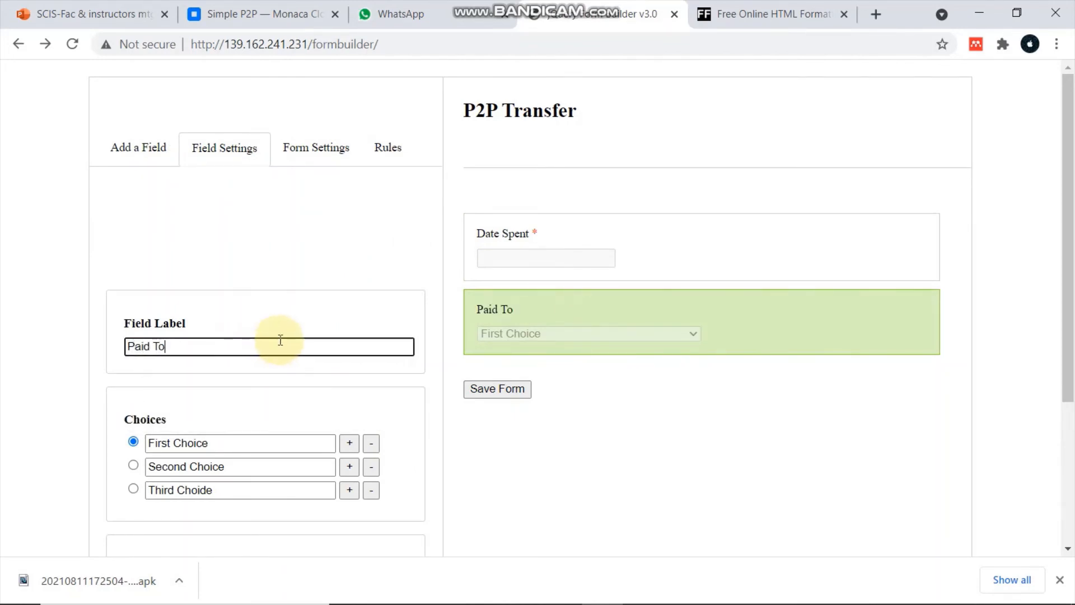
{"action": "scroll", "coordinate": [278, 347], "scroll_direction": "down", "scroll_amount": 4}
{"action": "left_click", "coordinate": [133, 376]}
{"action": "scroll", "coordinate": [205, 384], "scroll_direction": "up", "scroll_amount": 4}
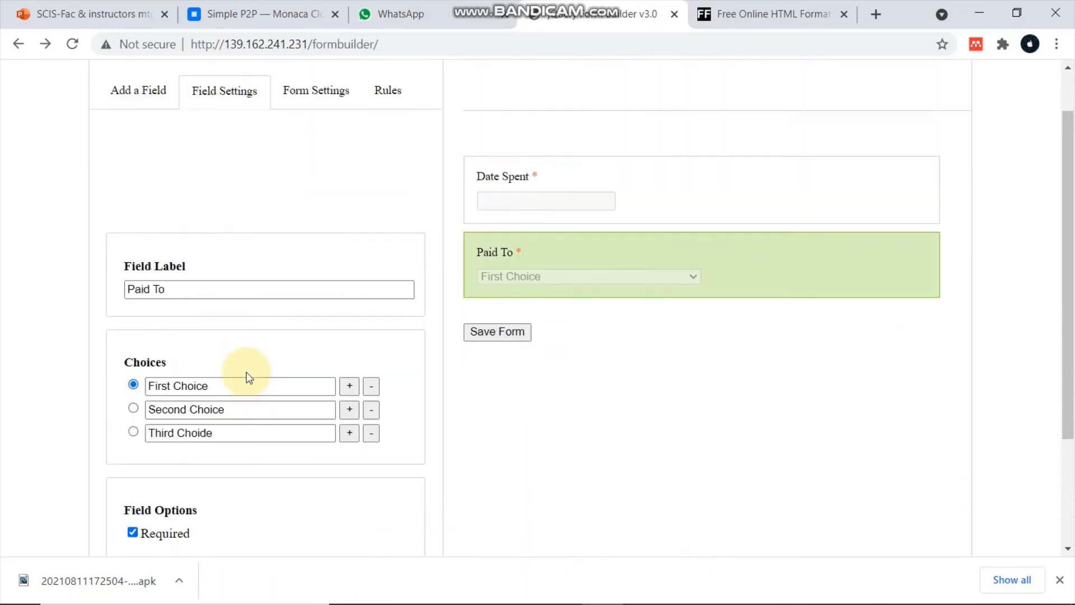
Step: Add a number field labelled Paid Amount and make it required
{"action": "left_click", "coordinate": [150, 154]}
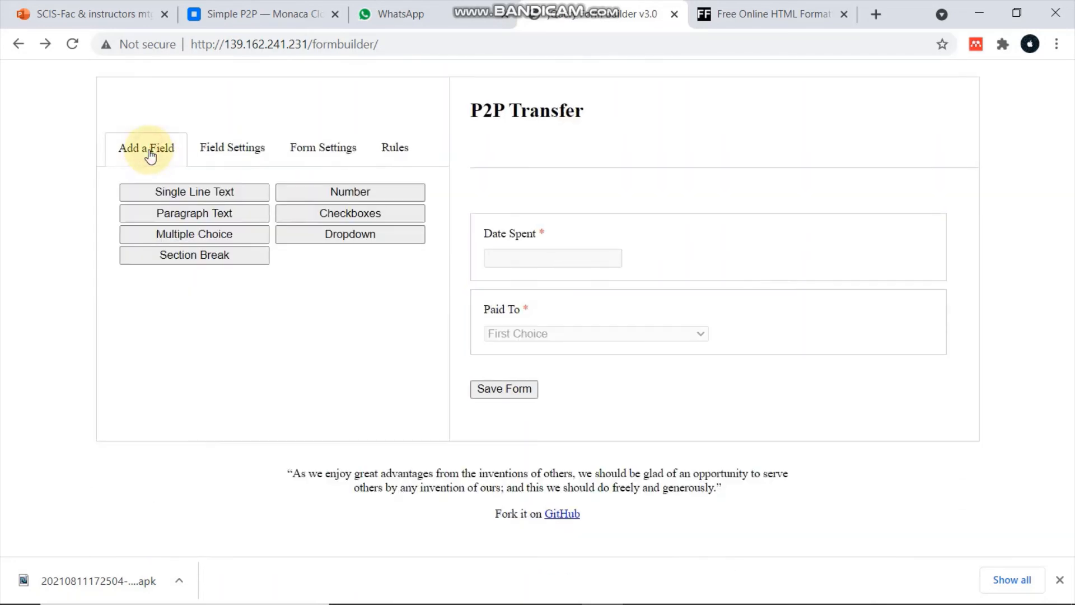
{"action": "left_click", "coordinate": [348, 191]}
{"action": "left_click", "coordinate": [307, 419]}
{"action": "double_click", "coordinate": [308, 420]}
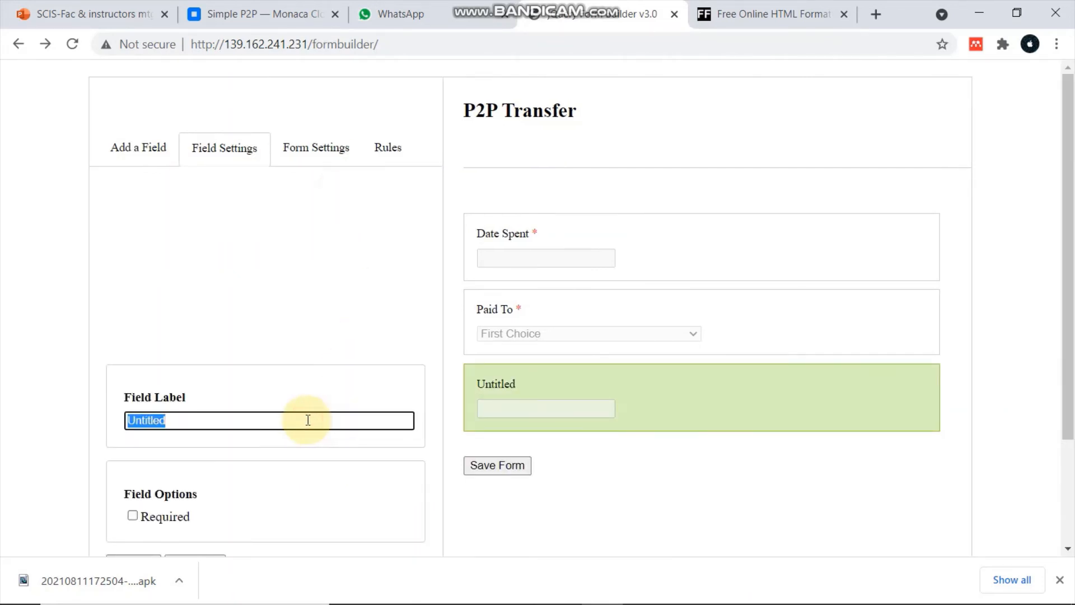
{"action": "type", "text": "Paid Amount"}
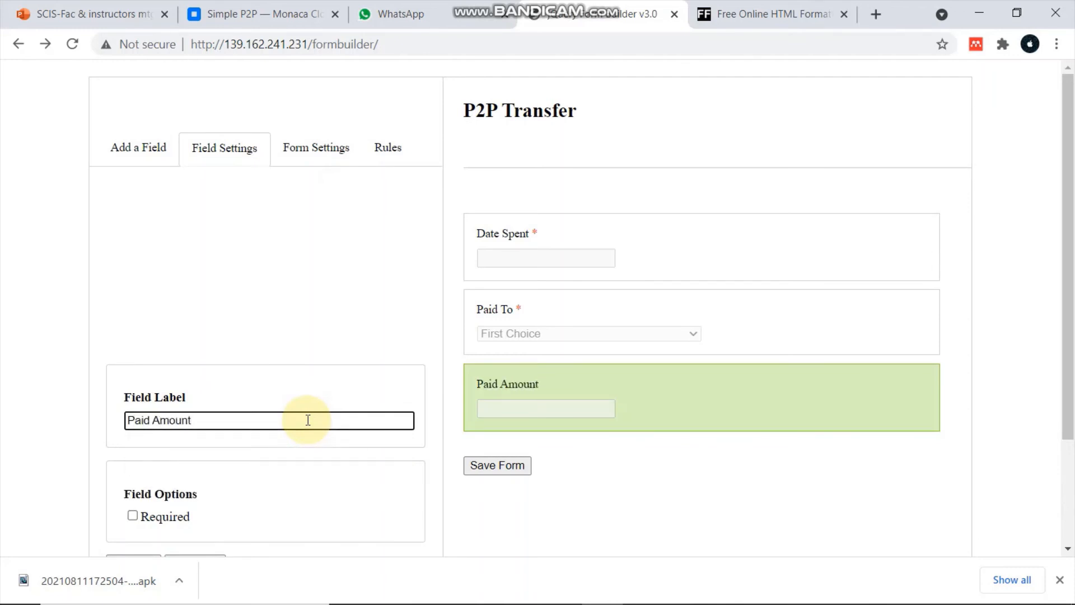
{"action": "left_click", "coordinate": [177, 516]}
Step: Add a single line text field labelled Description and save the form to render it
{"action": "left_click", "coordinate": [152, 163]}
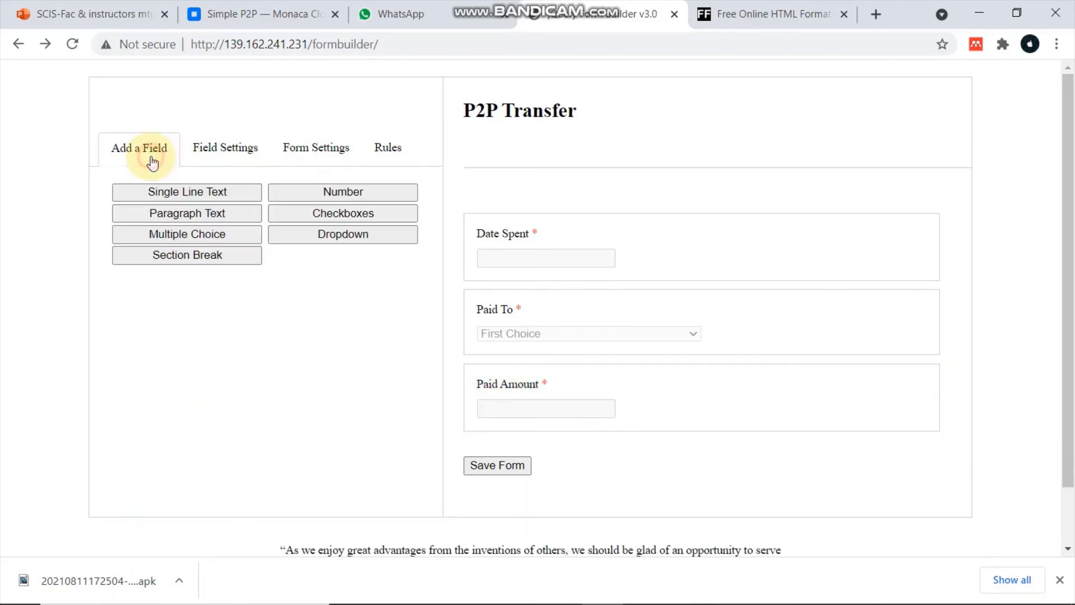
{"action": "left_click", "coordinate": [235, 192]}
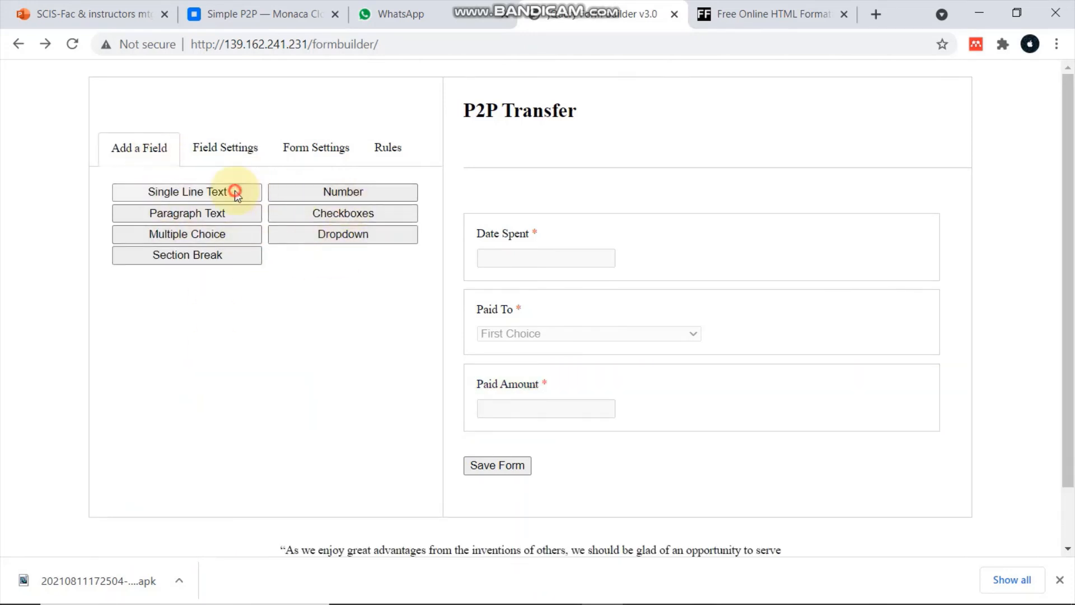
{"action": "left_click", "coordinate": [220, 490]}
{"action": "double_click", "coordinate": [220, 490]}
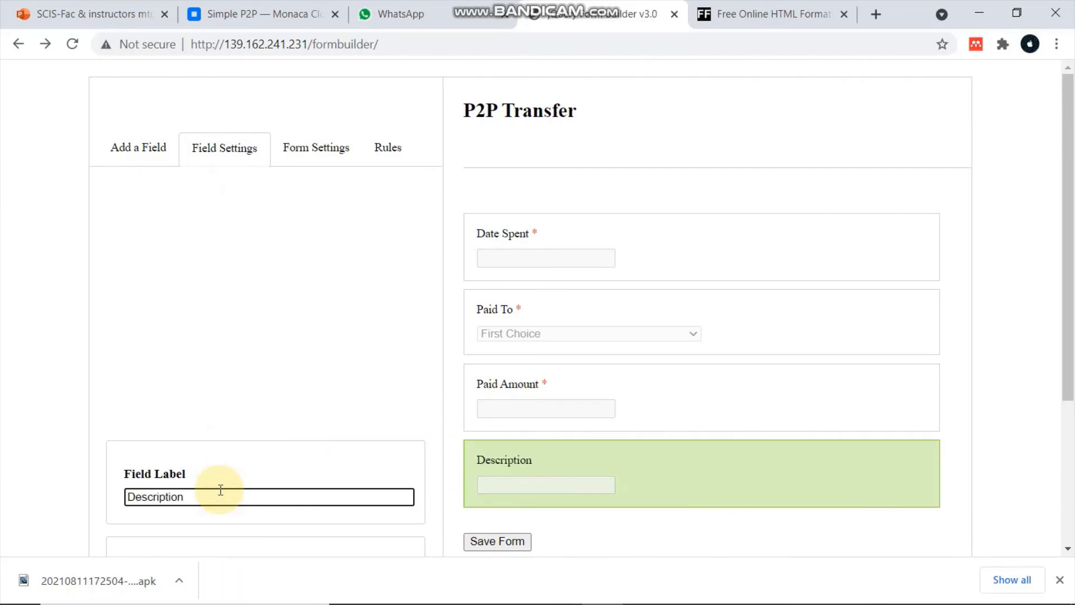
{"action": "scroll", "coordinate": [249, 421], "scroll_direction": "down", "scroll_amount": 1}
{"action": "scroll", "coordinate": [572, 334], "scroll_direction": "up", "scroll_amount": 1}
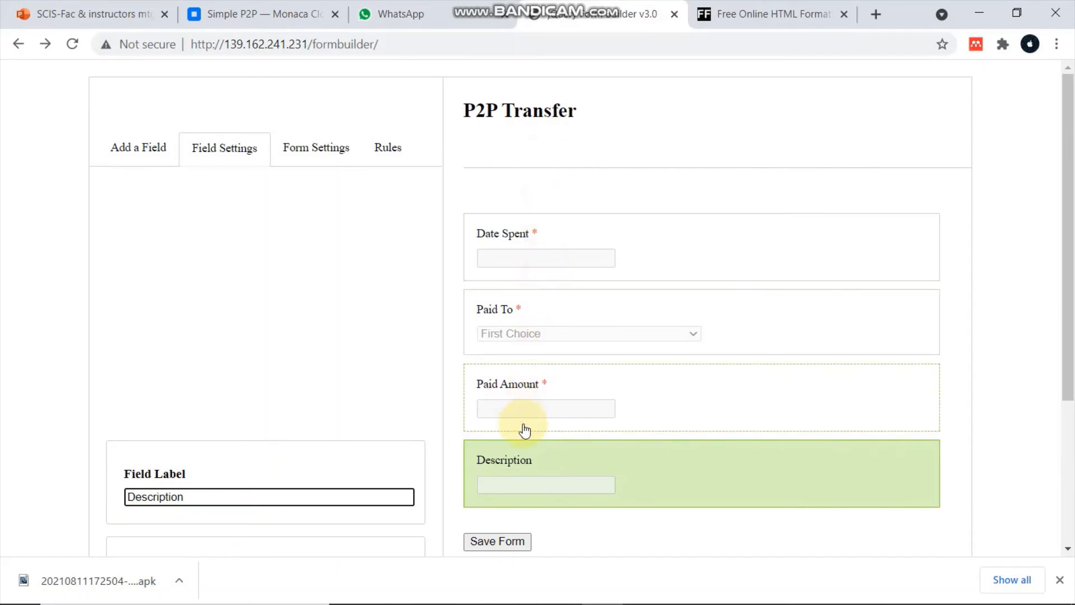
{"action": "scroll", "coordinate": [544, 489], "scroll_direction": "down", "scroll_amount": 3}
{"action": "left_click", "coordinate": [519, 378]}
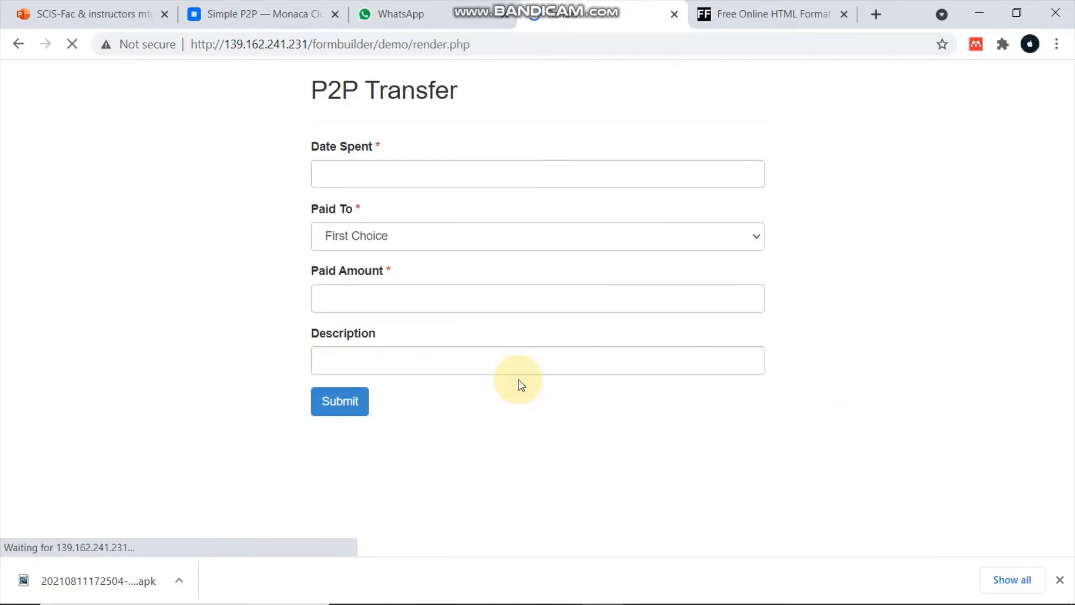
Step: Inspect the rendered P2P Transfer page and copy the container div element from its HTML
{"action": "right_click", "coordinate": [75, 204]}
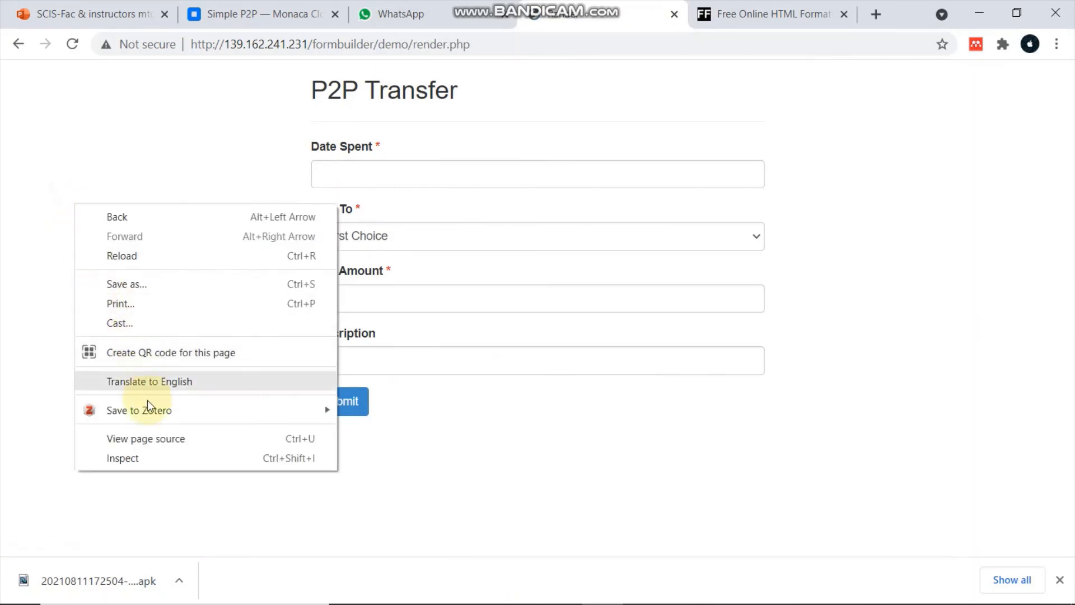
{"action": "left_click", "coordinate": [150, 458]}
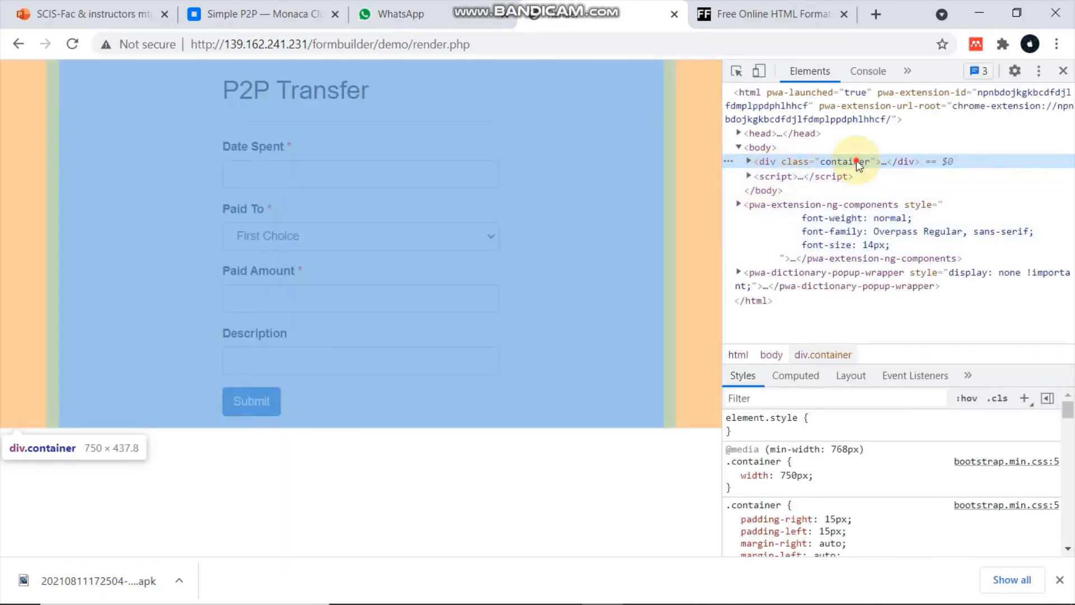
{"action": "left_click", "coordinate": [856, 160]}
{"action": "right_click", "coordinate": [791, 163]}
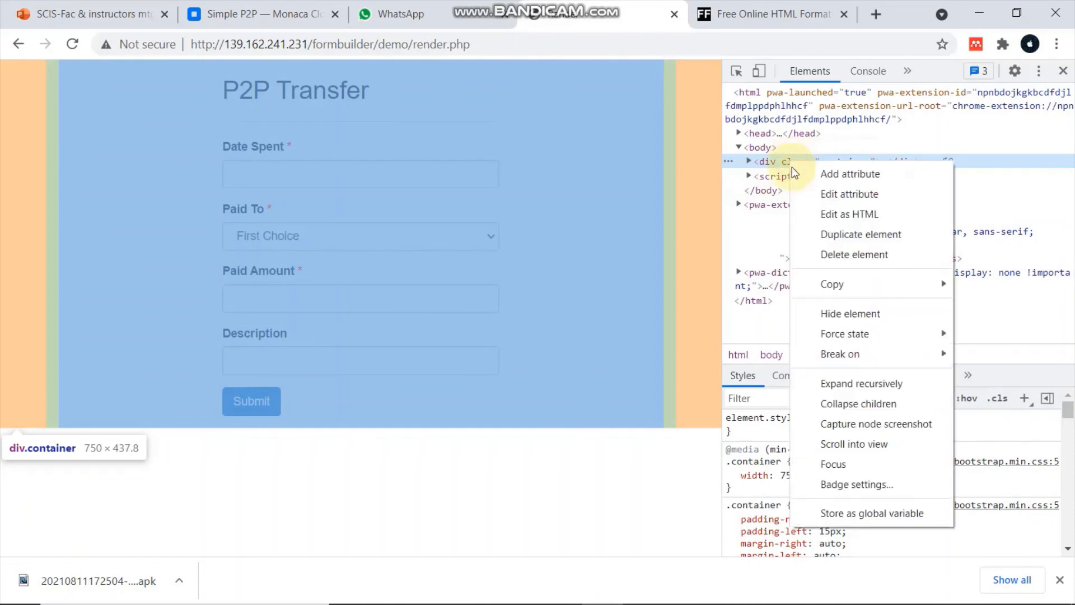
{"action": "left_click", "coordinate": [835, 283]}
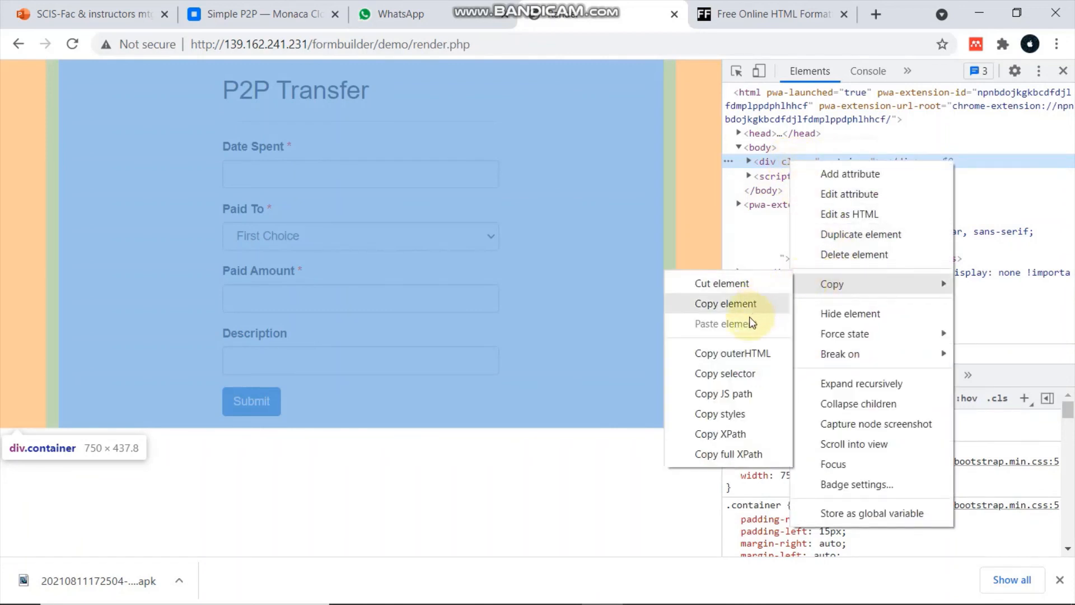
{"action": "left_click", "coordinate": [714, 304]}
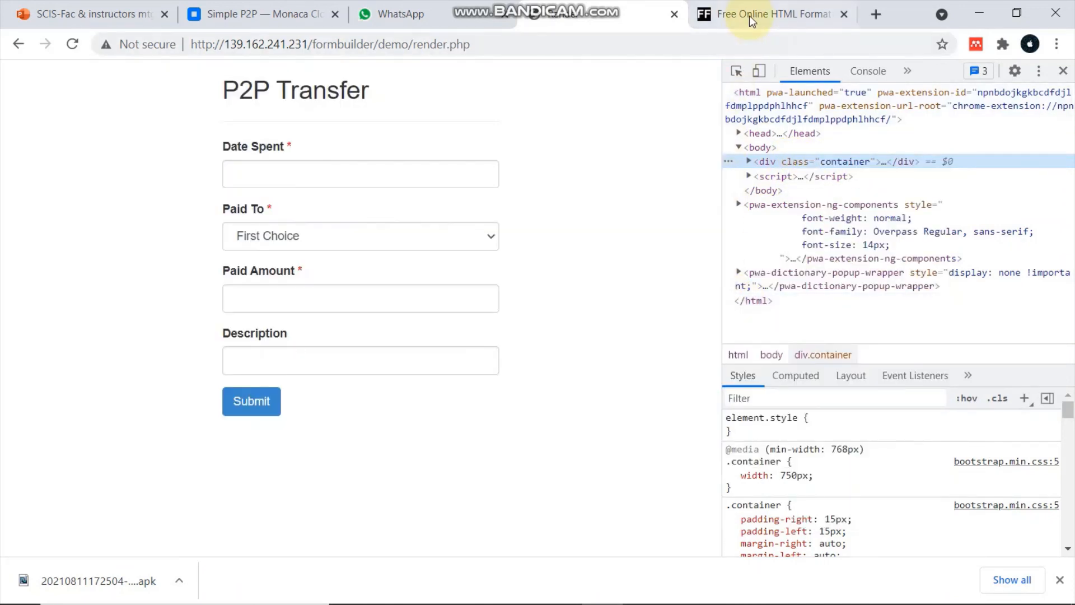
Step: Switch to the FreeFormatter HTML Formatter page, reload it, paste the copied P2P Transfer container code and format it
{"action": "left_click", "coordinate": [750, 20]}
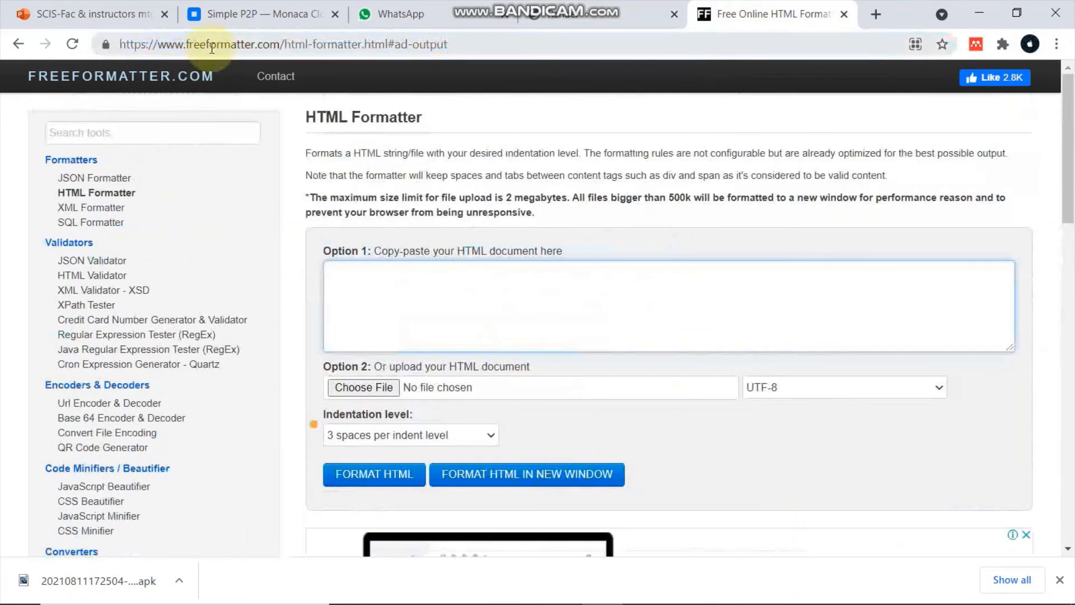
{"action": "left_click", "coordinate": [493, 44]}
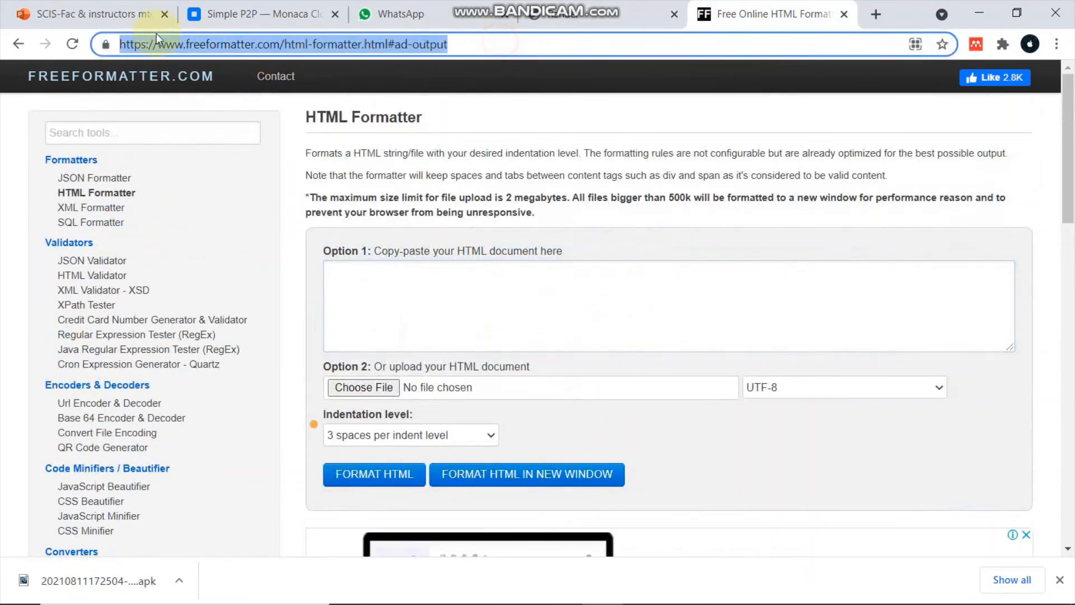
{"action": "left_click", "coordinate": [78, 45]}
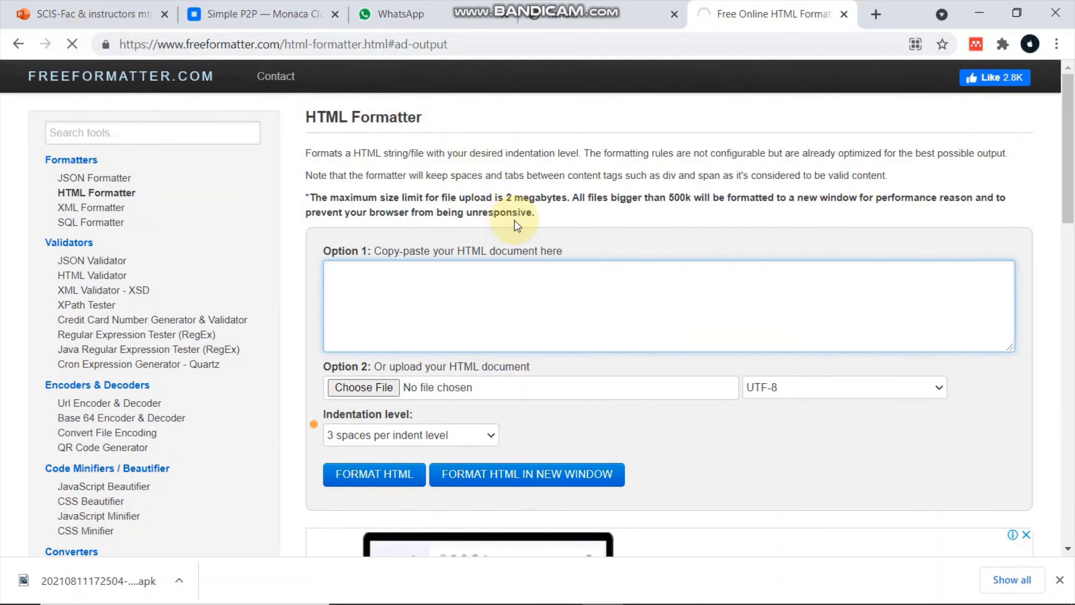
{"action": "left_click", "coordinate": [493, 289]}
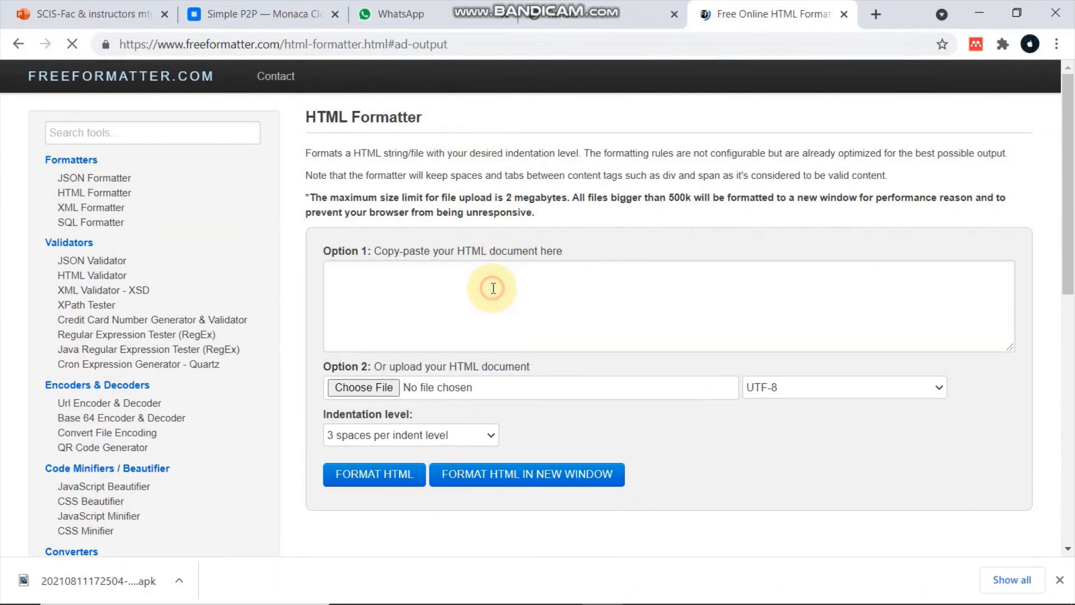
{"action": "key", "text": "ctrl+v"}
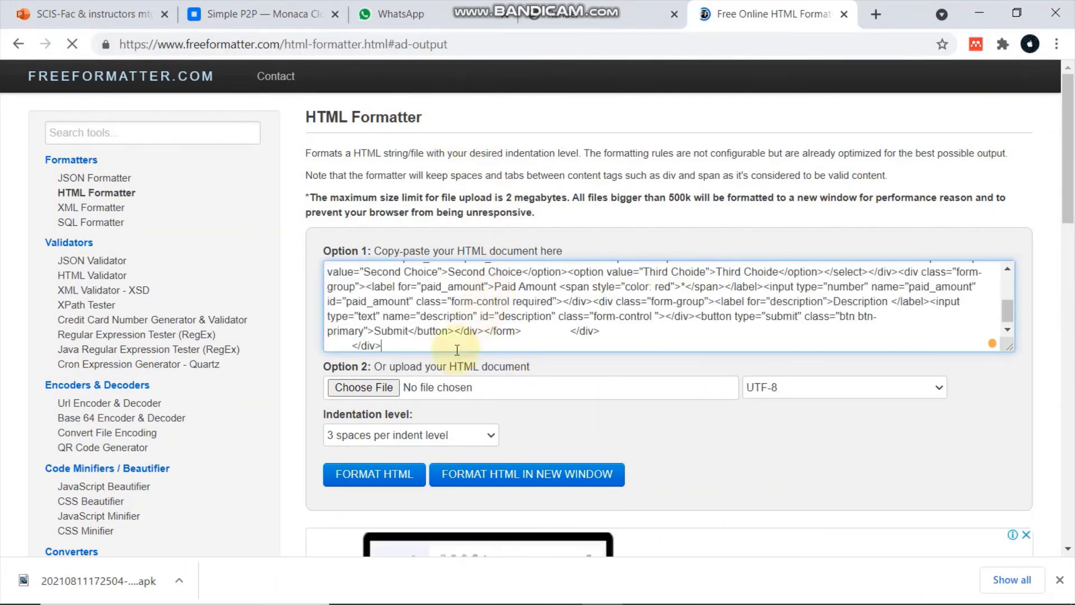
{"action": "left_click", "coordinate": [367, 480]}
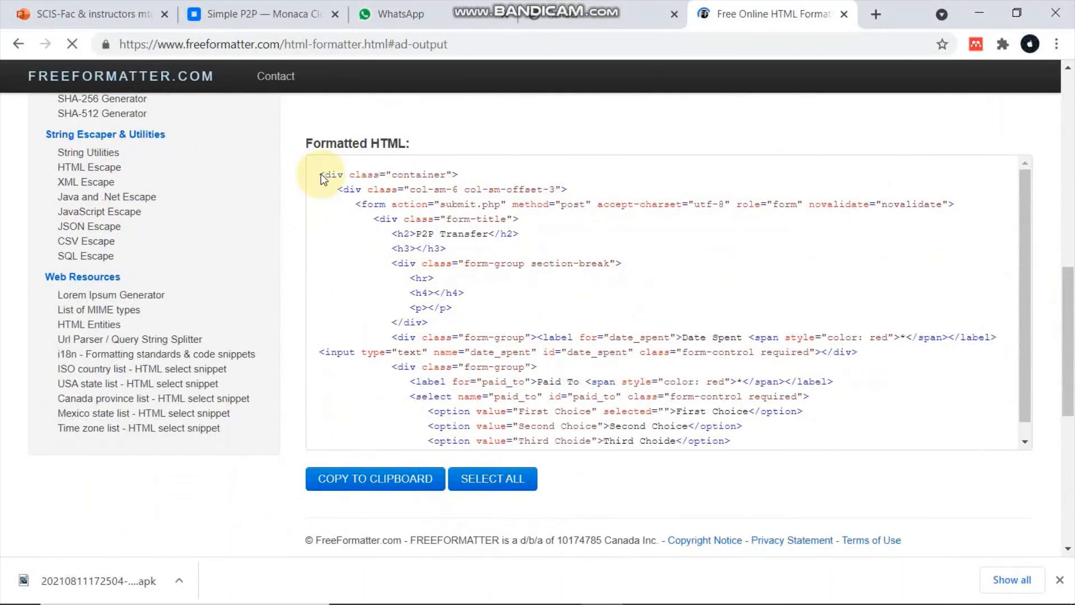
Step: Copy the formatted HTML from the opening container div through the Description field's closing div and paste it into a new Notepad document
{"action": "left_click_drag", "start_coordinate": [317, 177], "coordinate": [543, 382]}
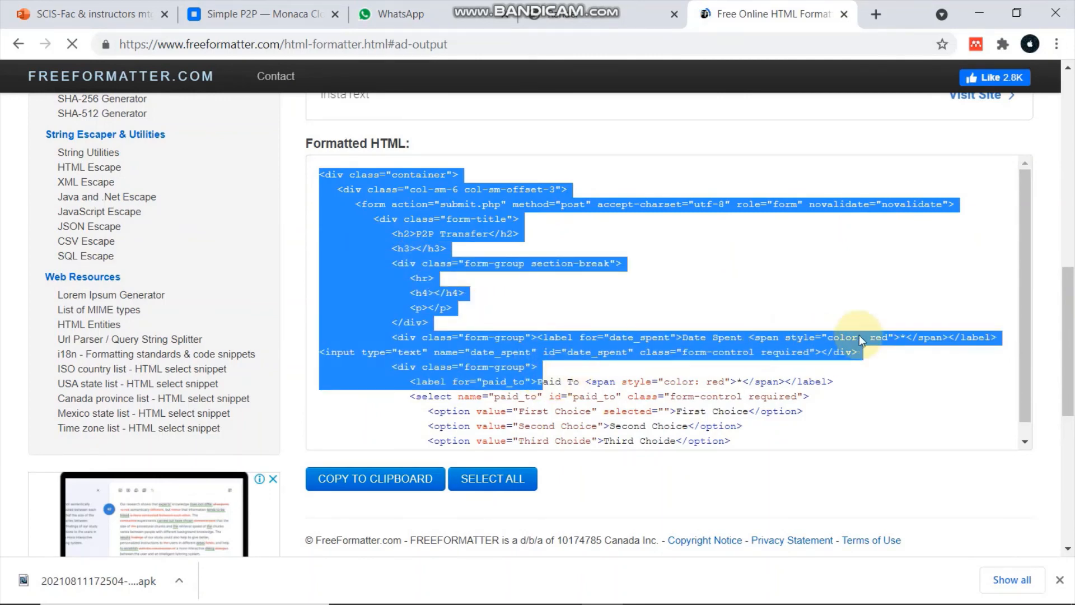
{"action": "scroll", "coordinate": [1026, 439], "scroll_direction": "down", "scroll_amount": 3}
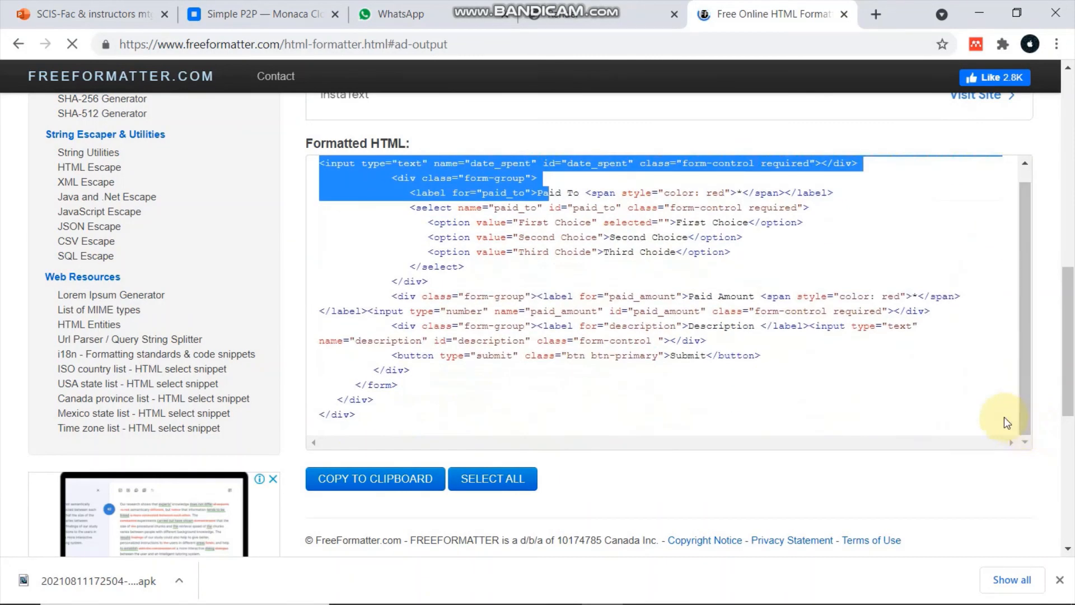
{"action": "left_click", "coordinate": [721, 343], "text": "shift"}
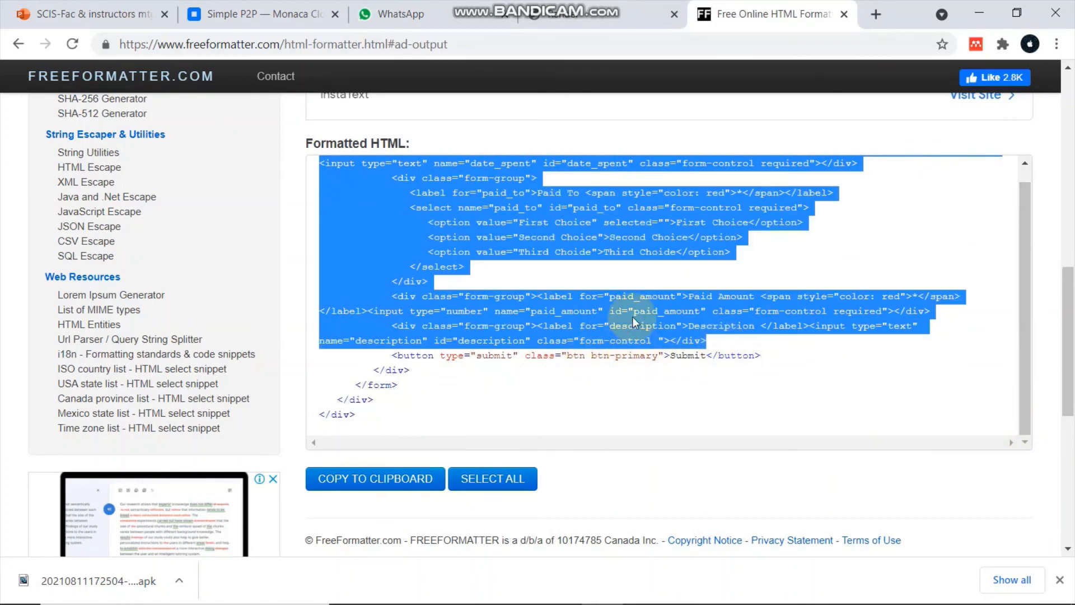
{"action": "right_click", "coordinate": [678, 230]}
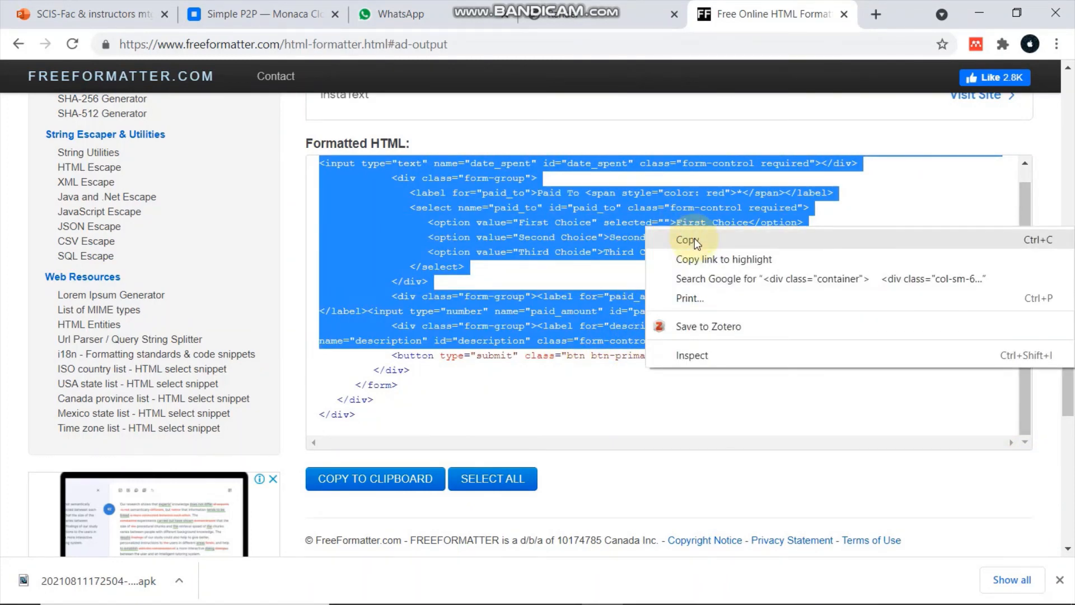
{"action": "left_click", "coordinate": [695, 237]}
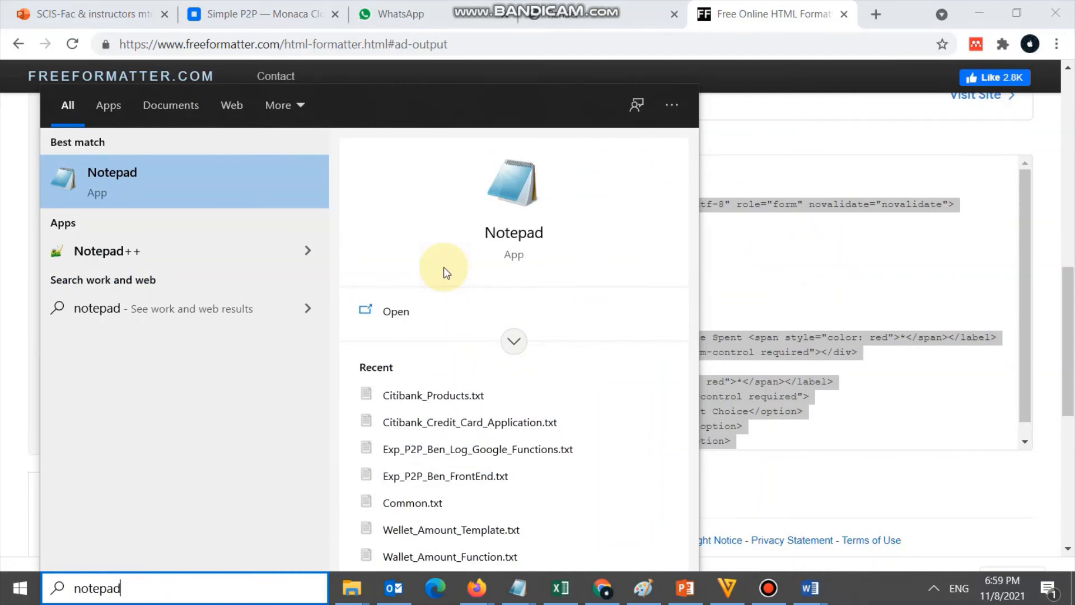
{"action": "left_click", "coordinate": [443, 266]}
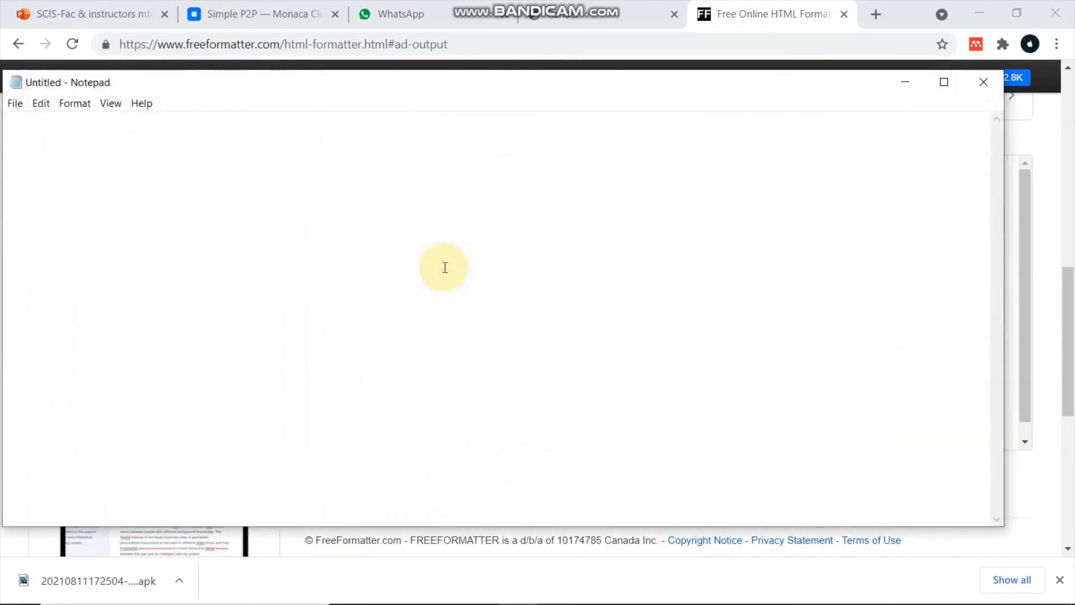
{"action": "key", "text": "ctrl+v"}
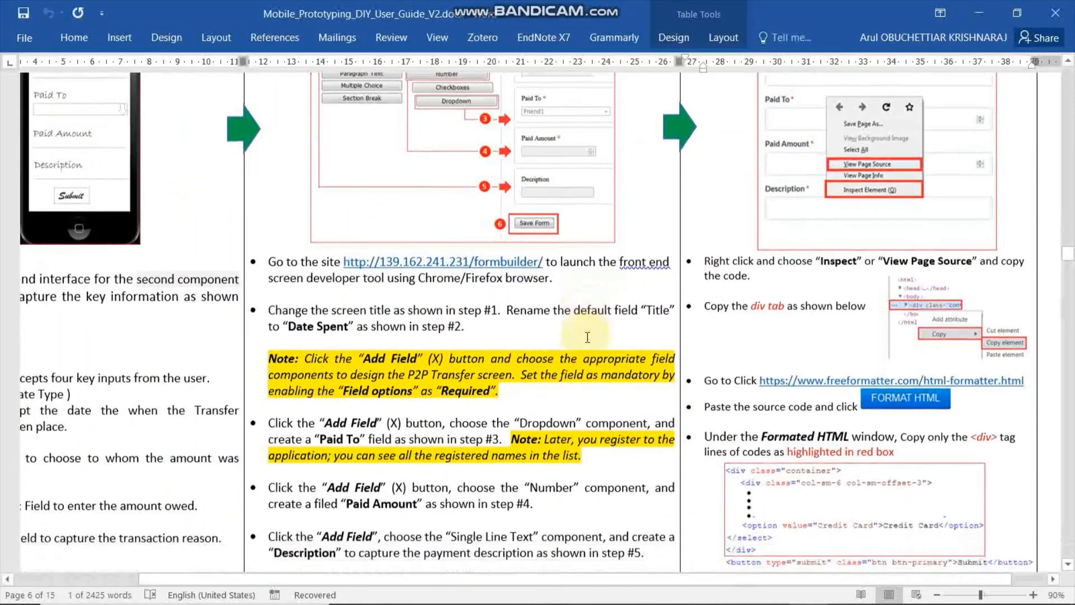
Step: Copy the file name from the Word user guide's P2P Transfer section and save the Notepad text as NEW_P2P_TRANSFER_BODY.txt in the Aug 2021 folder
{"action": "scroll", "coordinate": [754, 450], "scroll_direction": "down", "scroll_amount": 5}
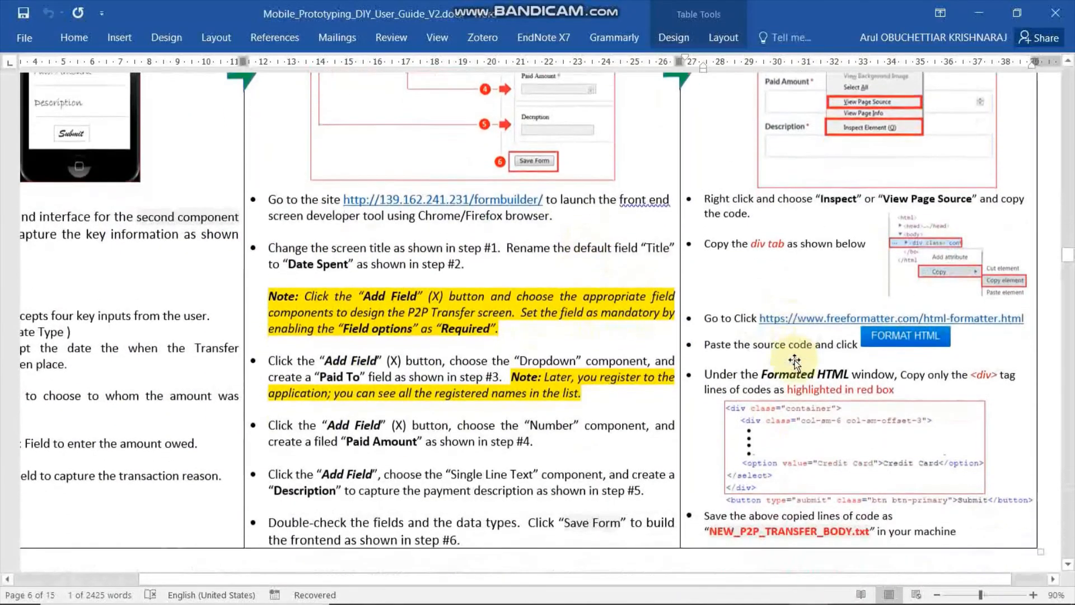
{"action": "left_click_drag", "start_coordinate": [710, 465], "coordinate": [870, 465]}
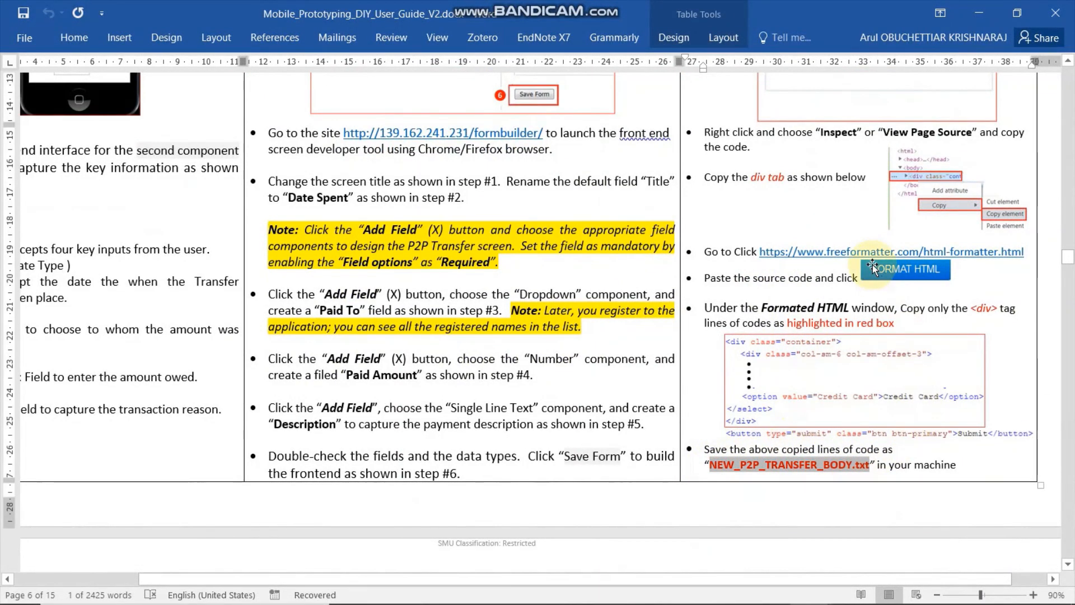
{"action": "key", "text": "alt+Tab"}
{"action": "left_click", "coordinate": [15, 103]}
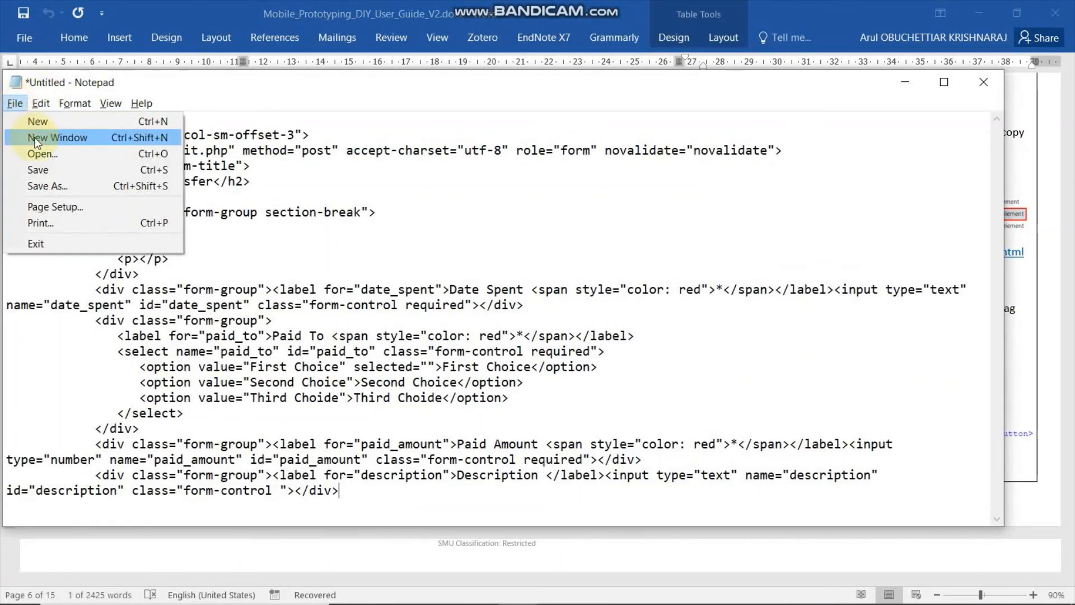
{"action": "left_click", "coordinate": [71, 184]}
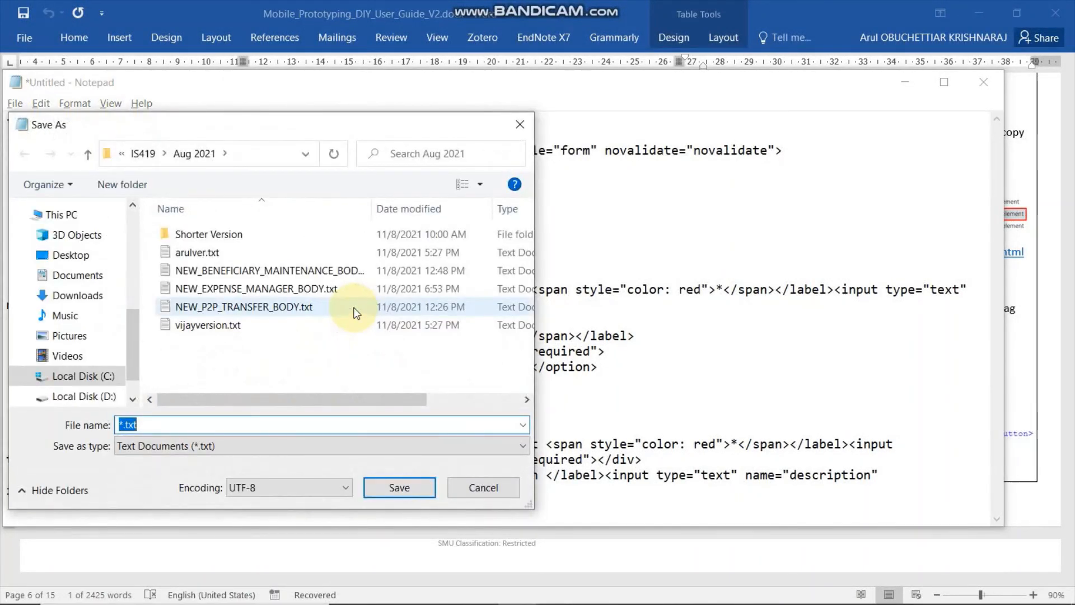
{"action": "left_click", "coordinate": [356, 312]}
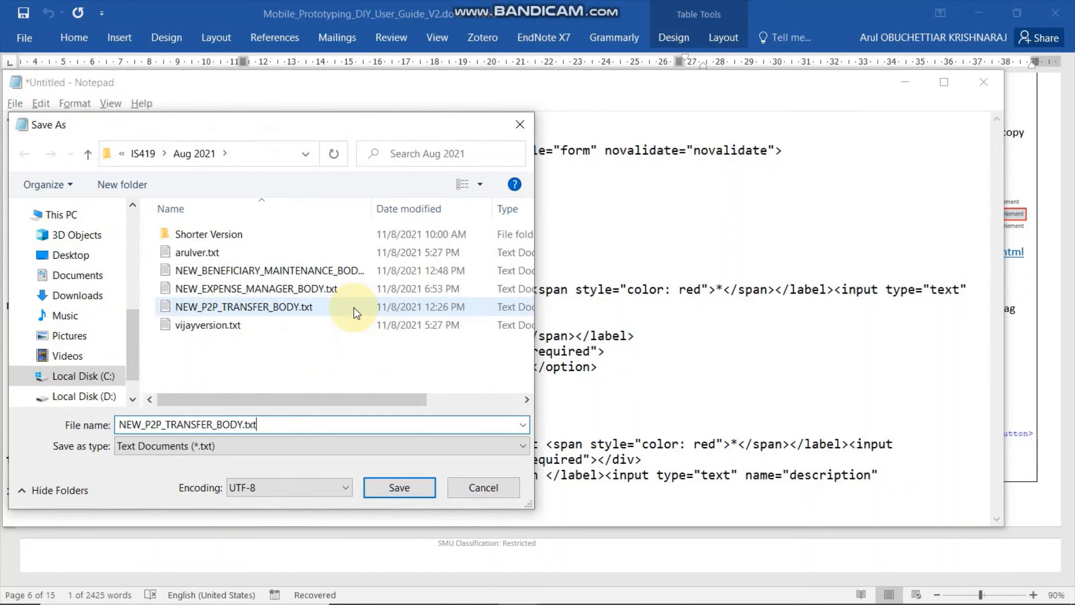
{"action": "left_click", "coordinate": [400, 488]}
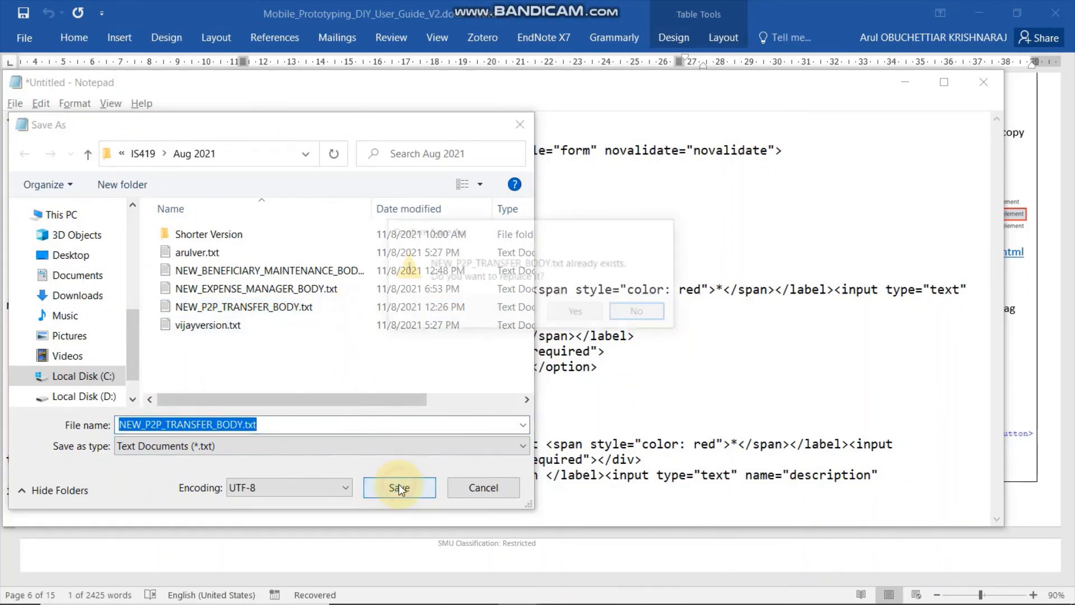